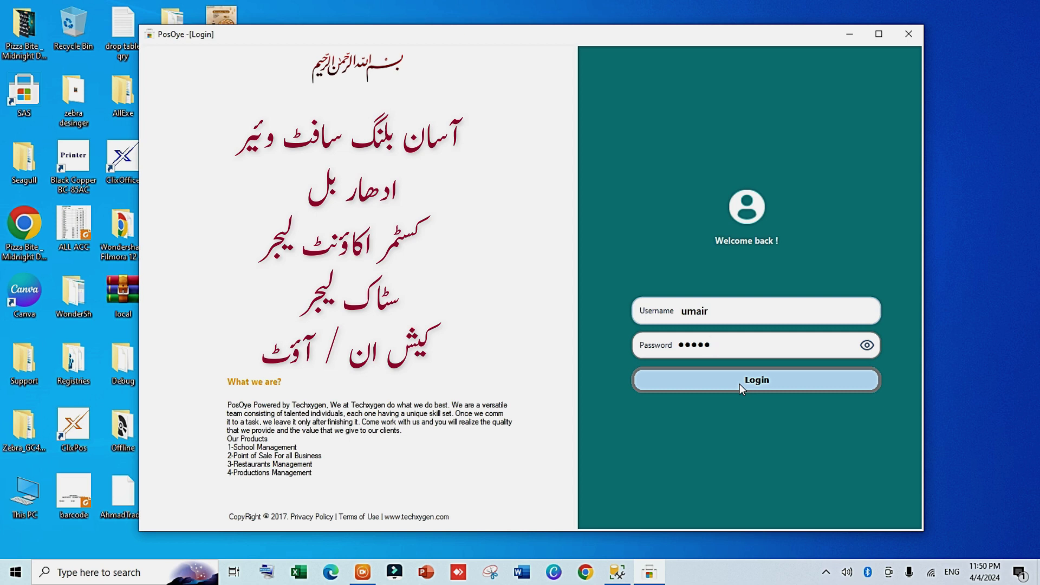
# Step: Log in to PosOye, re-entering the password after the invalid-login message
pyautogui.click(739, 383)
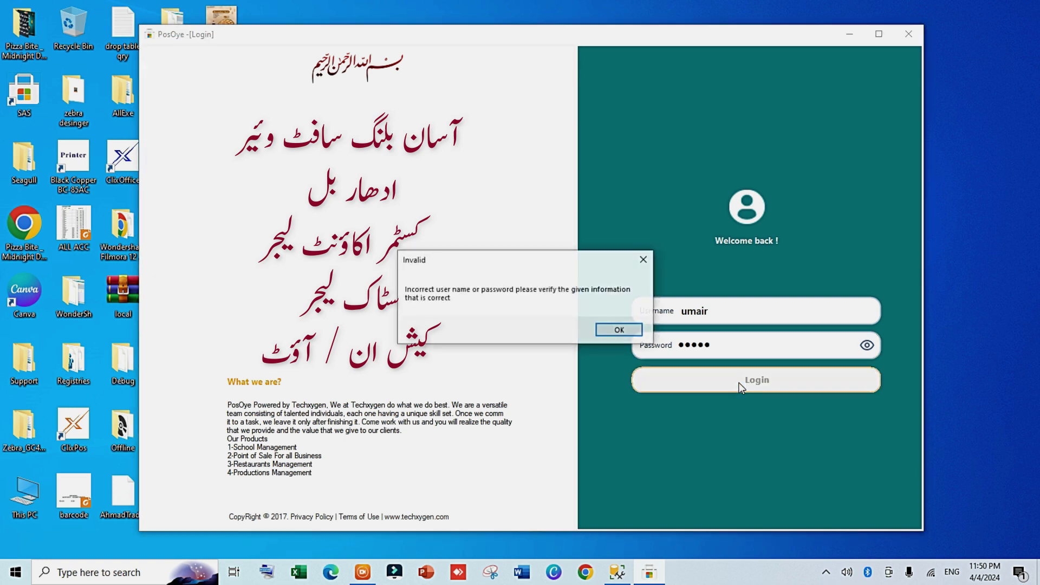
pyautogui.click(636, 328)
pyautogui.click(702, 345)
pyautogui.write('1234')
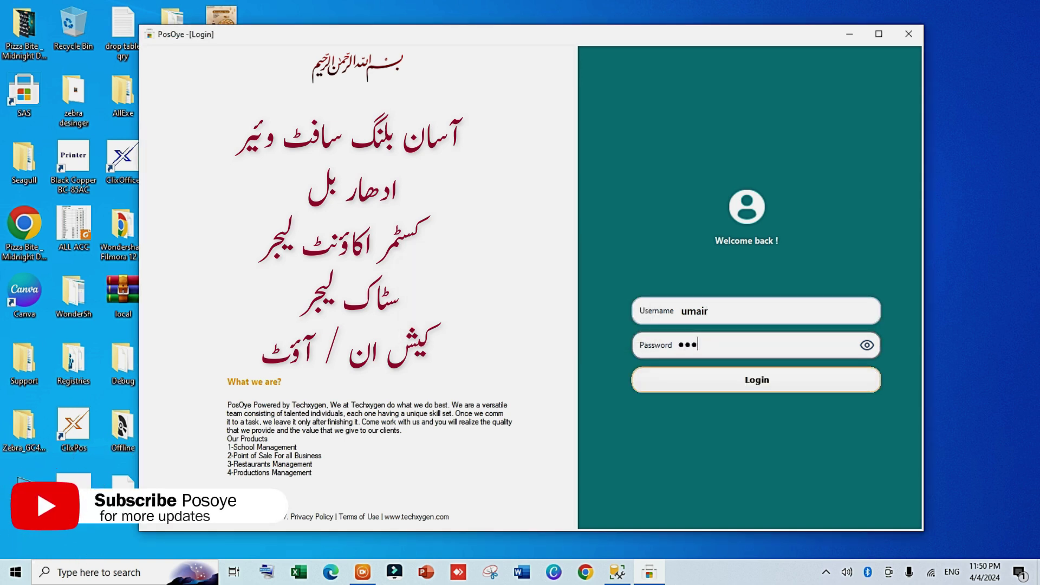
pyautogui.press('Return')
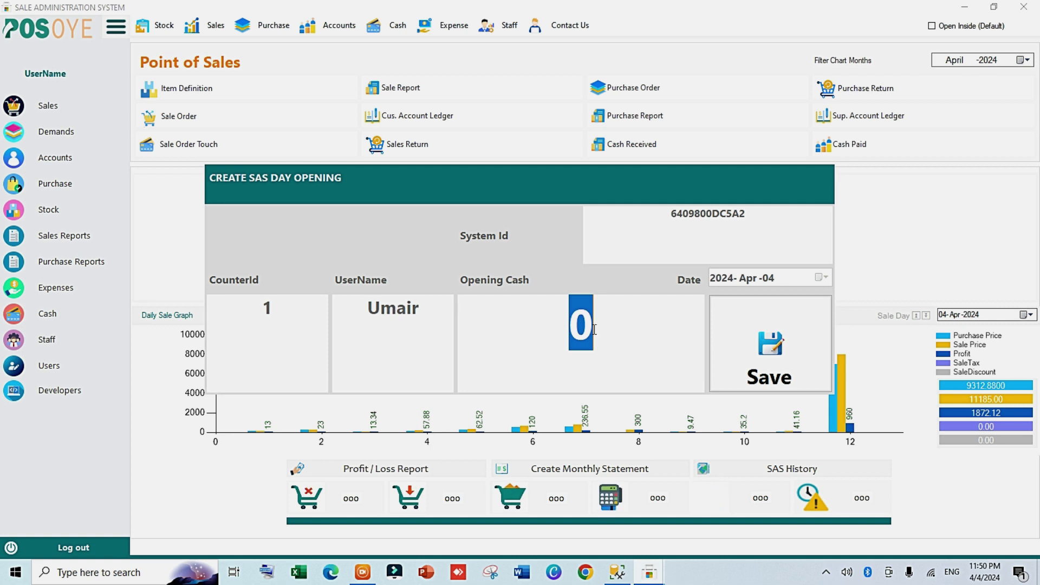
# Step: Open the day with 100 as opening cash and save it
pyautogui.write('100')
pyautogui.press('Tab')
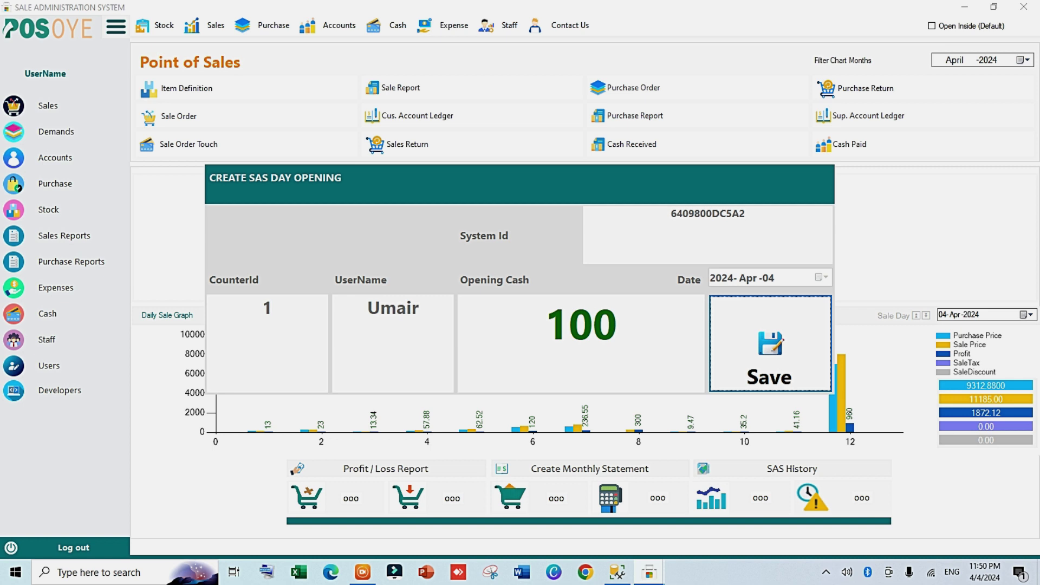
pyautogui.press('Return')
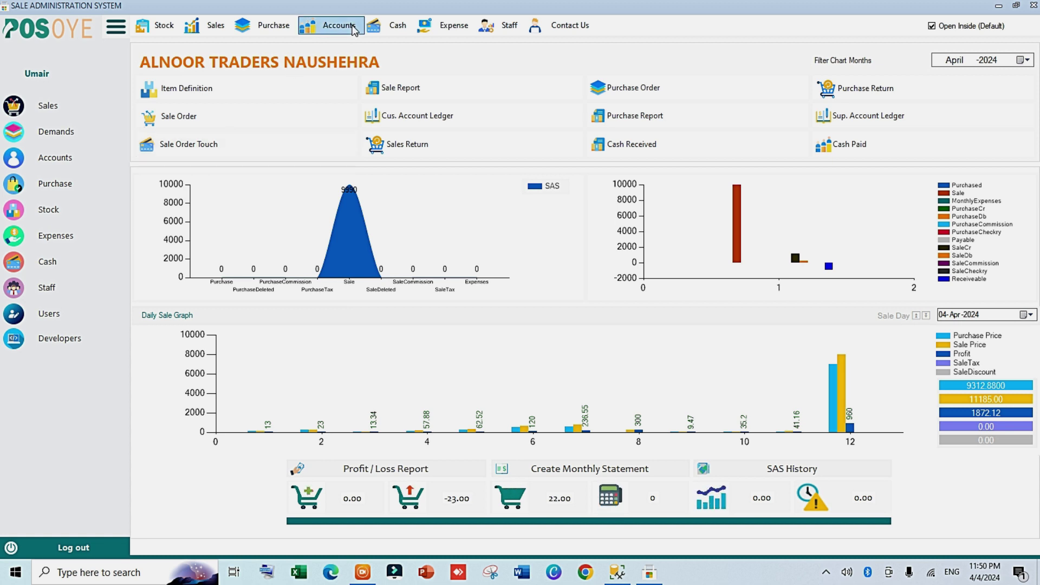
# Step: List all four existing customer accounts in Customer Account, then close the form
pyautogui.click(333, 24)
pyautogui.moveTo(476, 42)
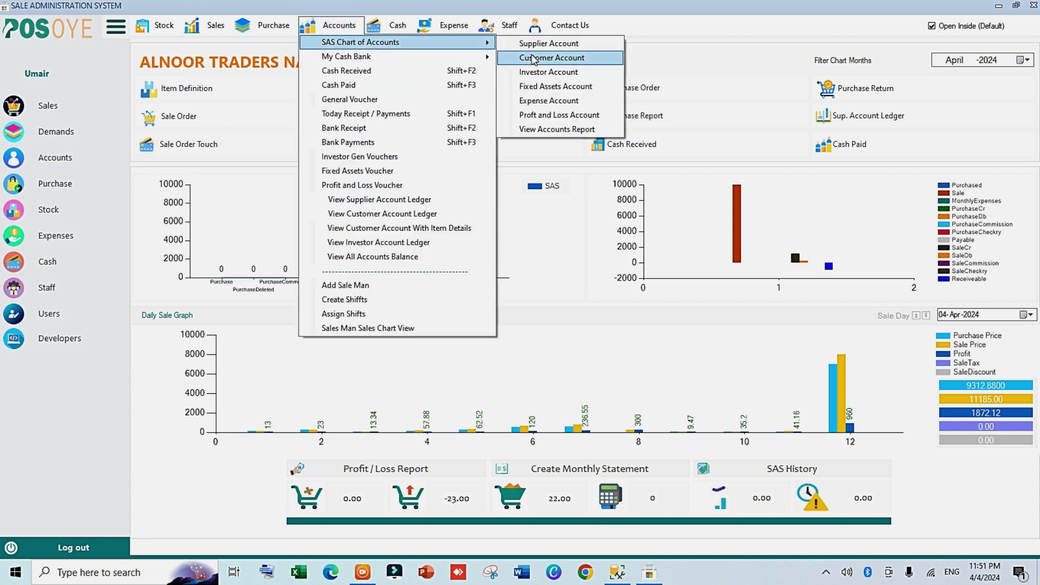
pyautogui.click(533, 58)
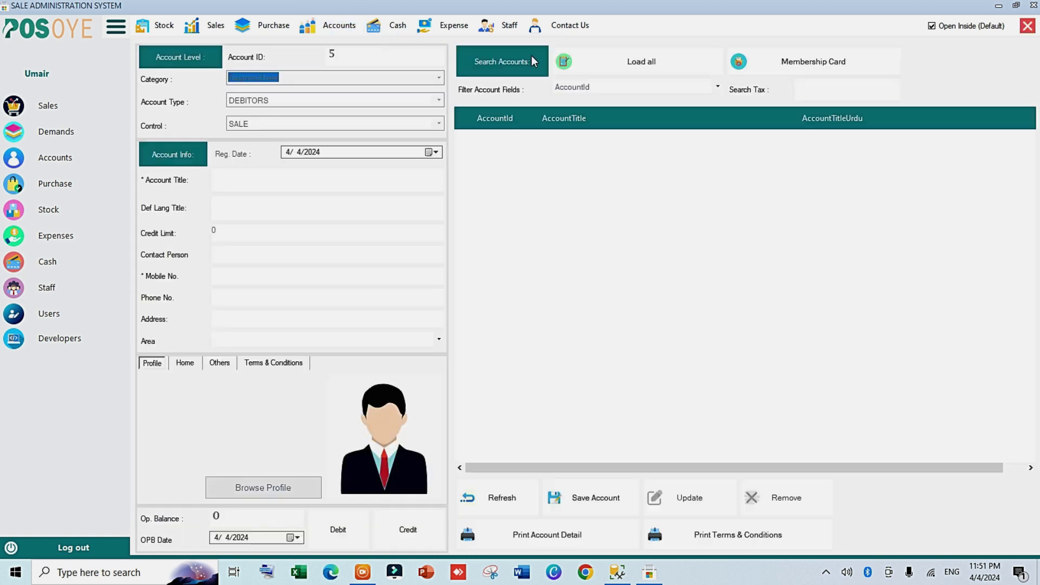
pyautogui.click(592, 66)
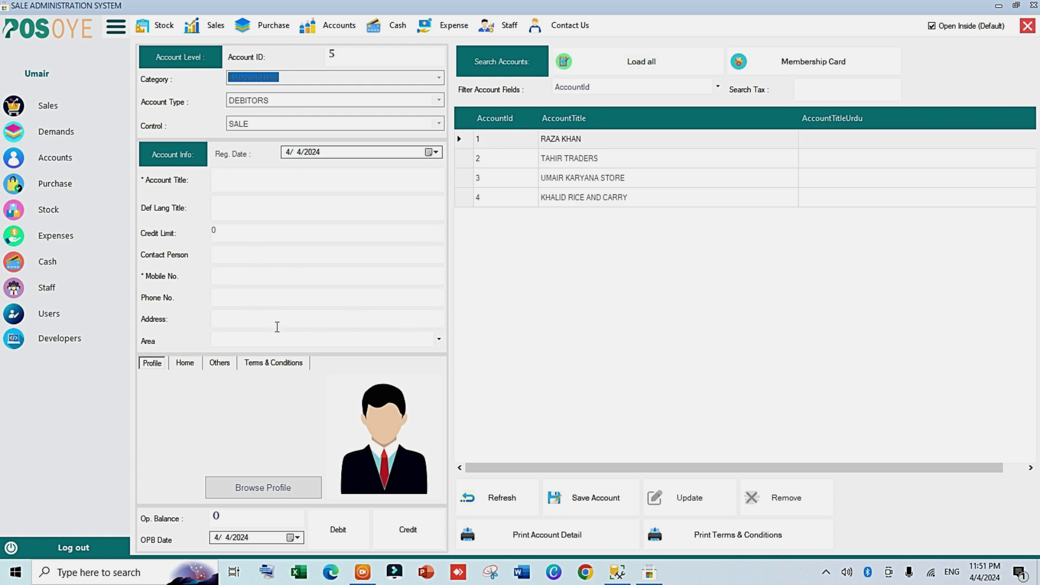
pyautogui.click(1028, 27)
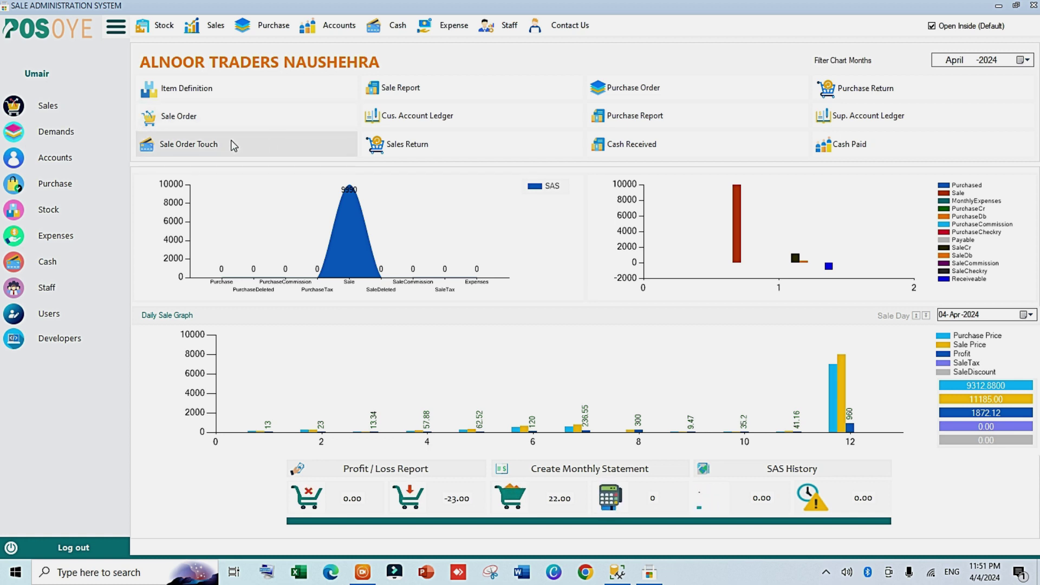
# Step: In Sale Order Touch, list today's and last week's invoices and load invoice 4
pyautogui.click(231, 140)
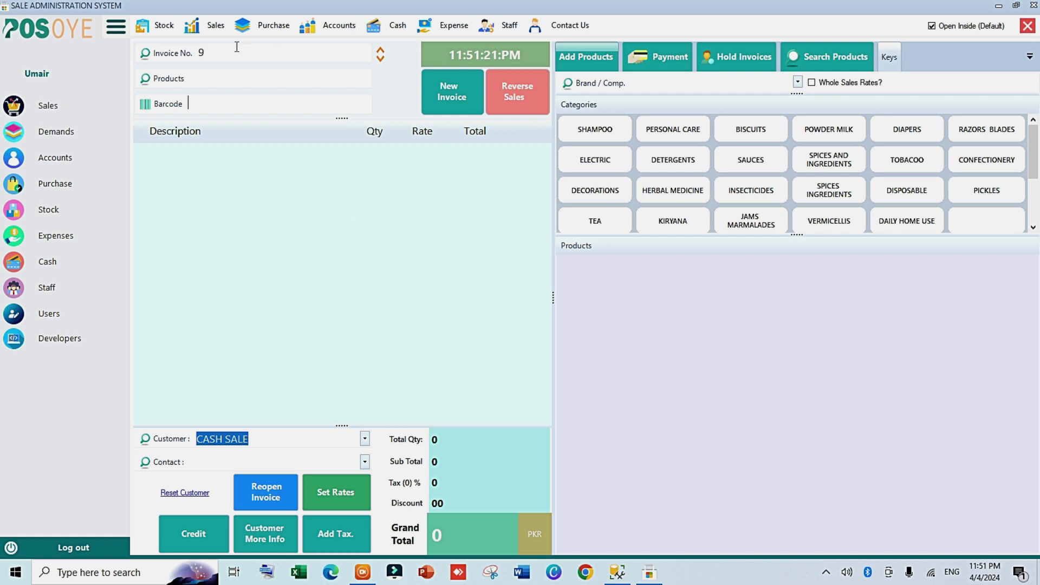
pyautogui.click(195, 55)
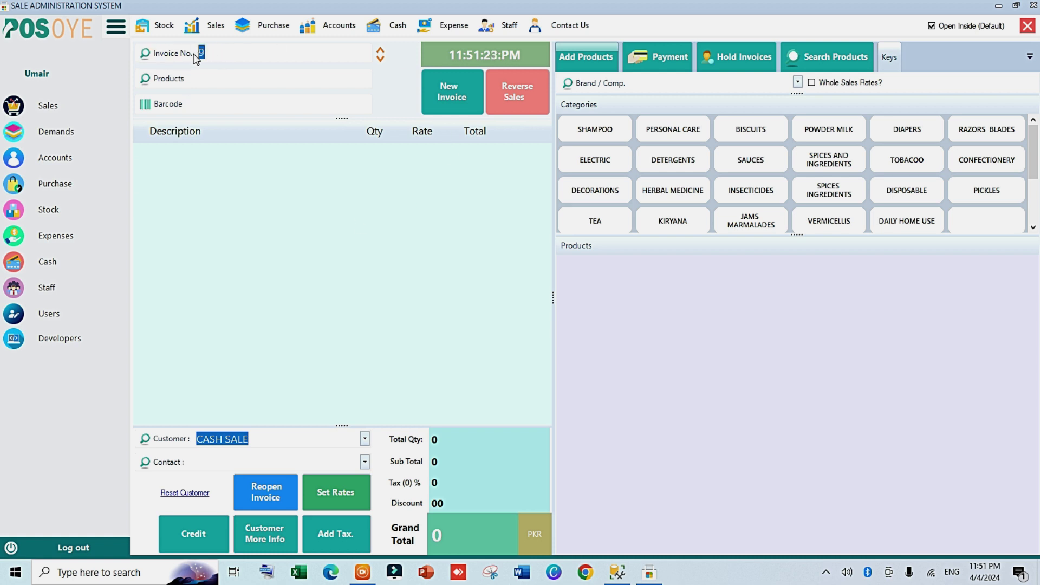
pyautogui.click(159, 55)
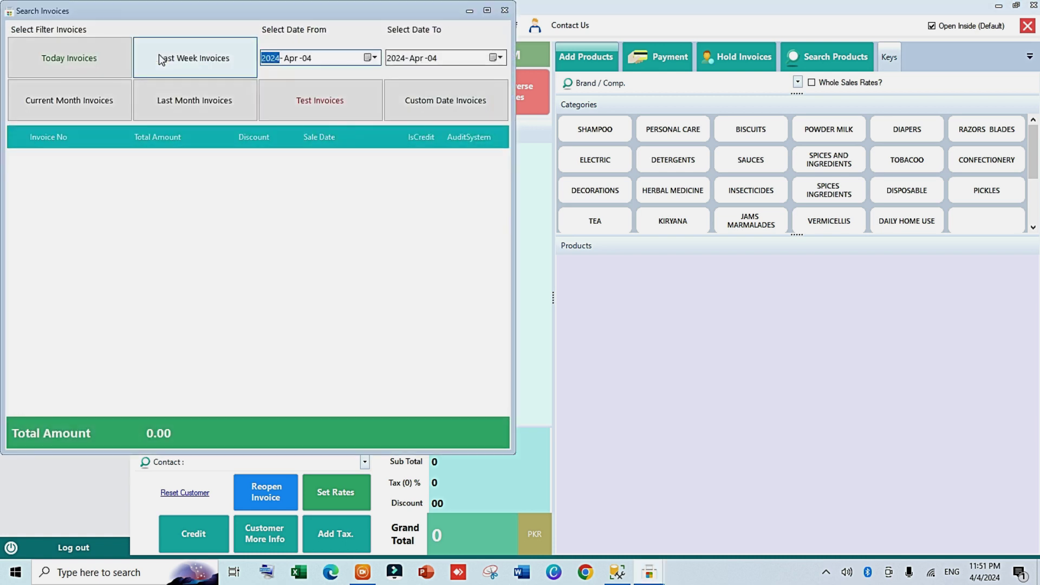
pyautogui.click(104, 60)
pyautogui.click(194, 58)
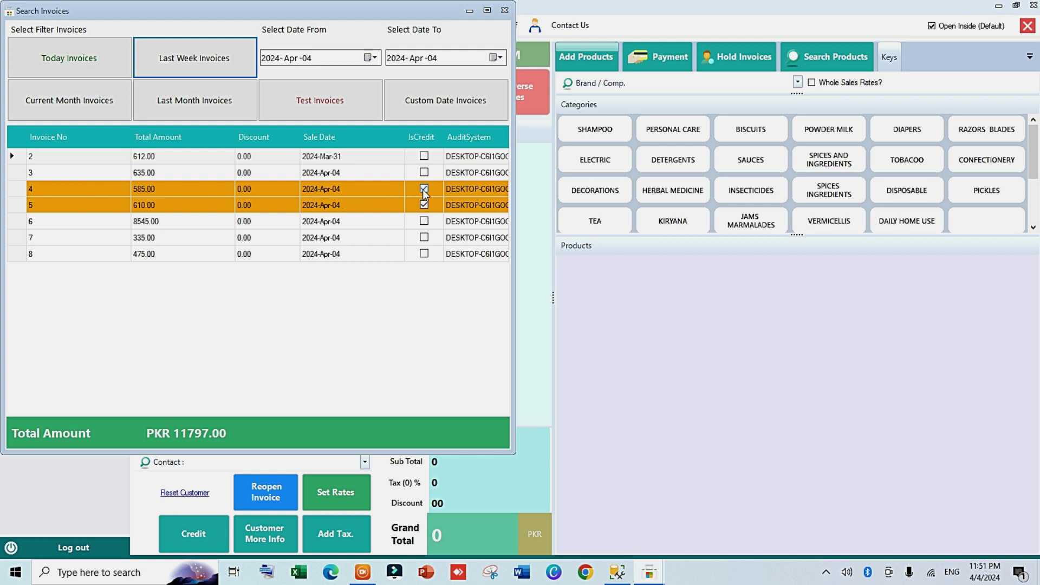
pyautogui.doubleClick(64, 188)
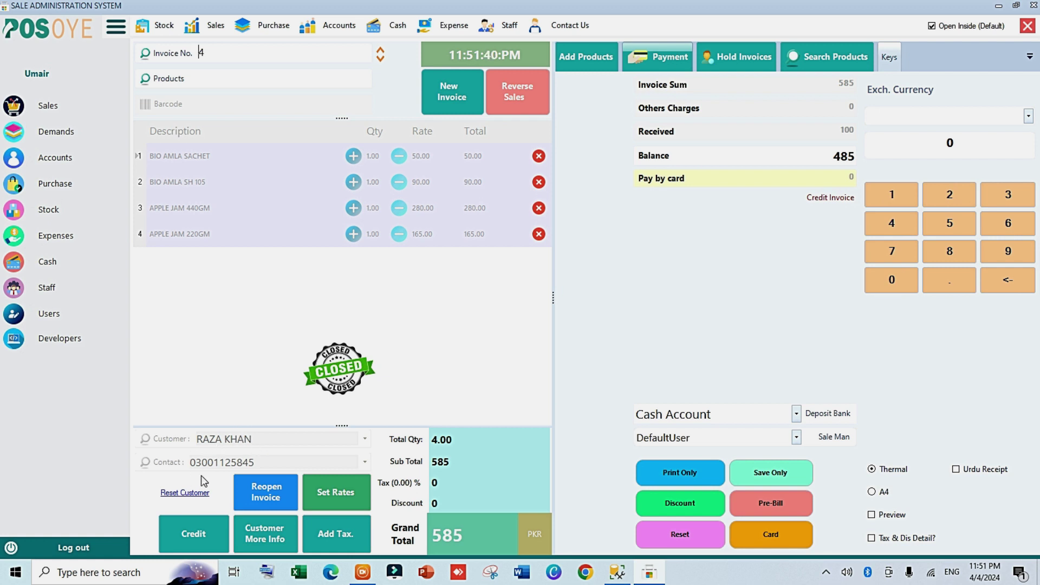
# Step: Check invoice 4's 485 remaining balance, then start blank cash-sale invoice 9
pyautogui.click(824, 157)
pyautogui.moveTo(823, 157); pyautogui.dragTo(855, 156)
pyautogui.click(460, 95)
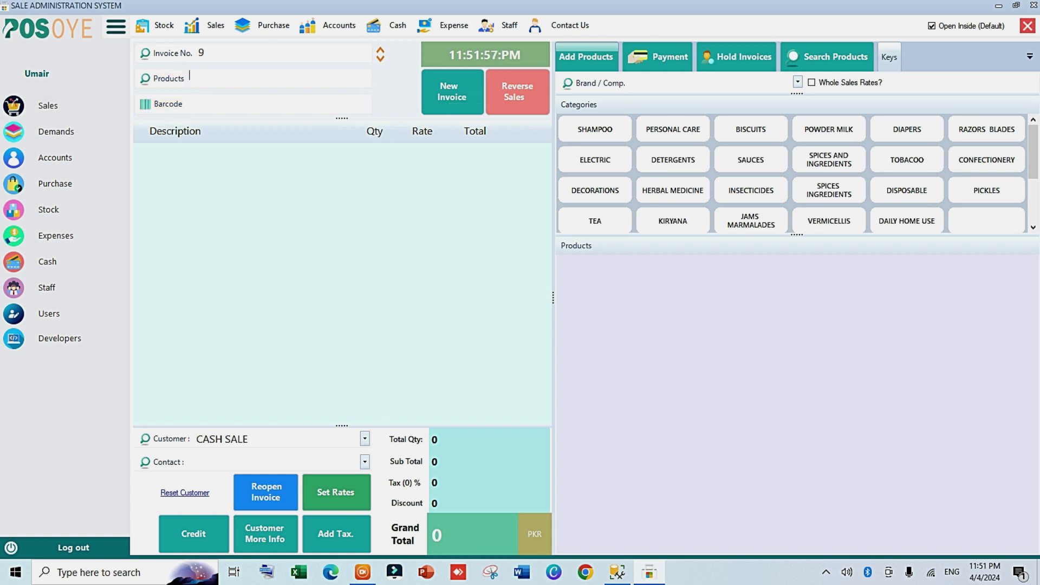
# Step: Add AALOO BUKHARA 200GM, CHANA (KALA) 500G and ALEESHA PERFUME by product-name search
pyautogui.write('ha')
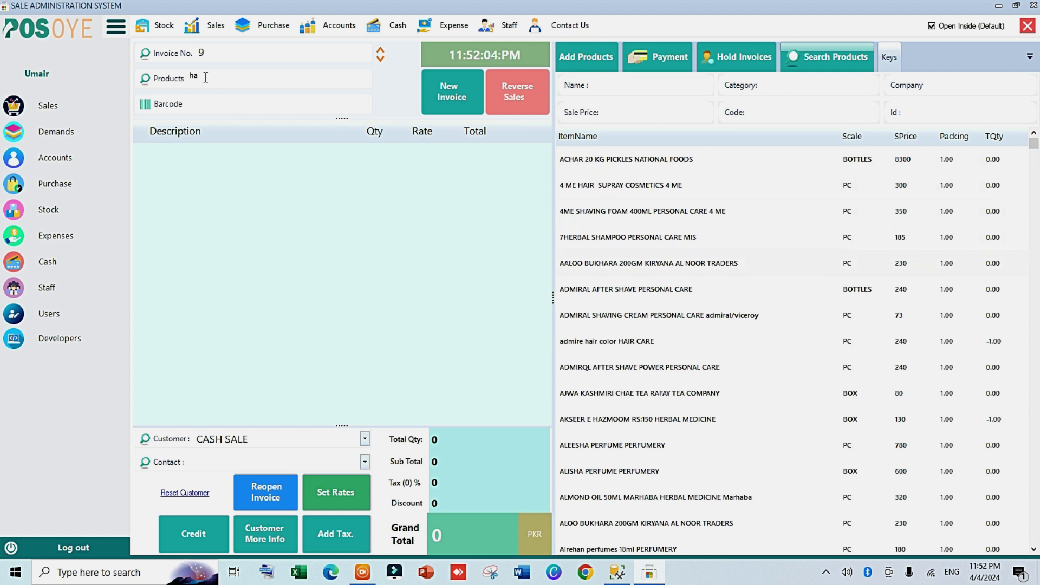
pyautogui.press('Return')
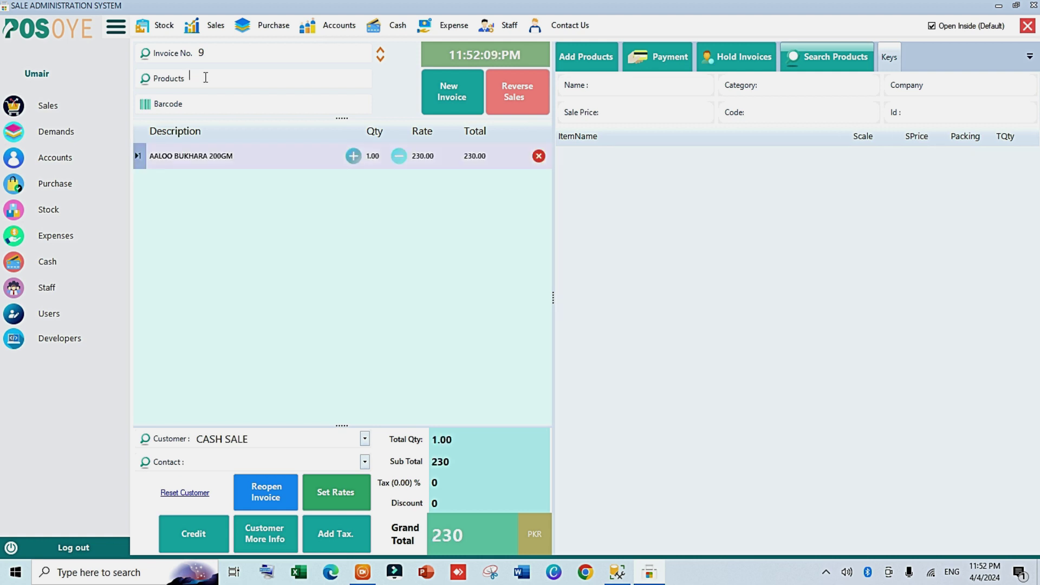
pyautogui.write('ka')
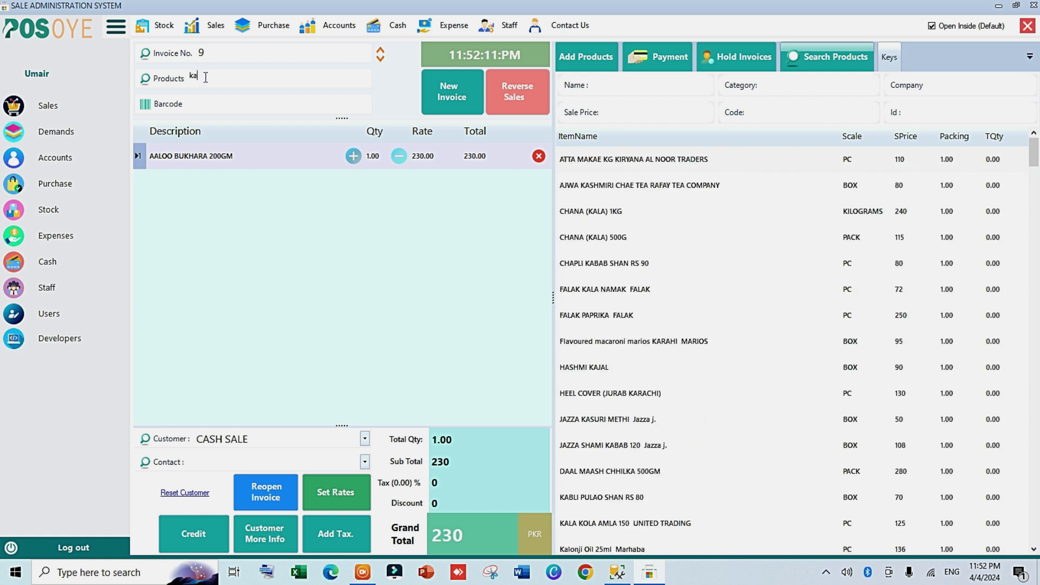
pyautogui.press('Return')
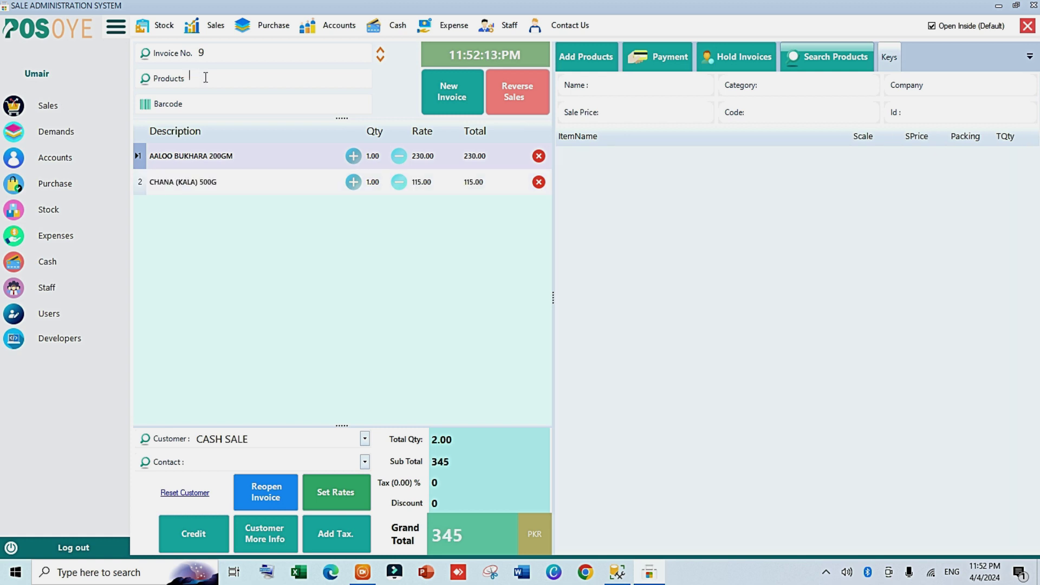
pyautogui.write('u')
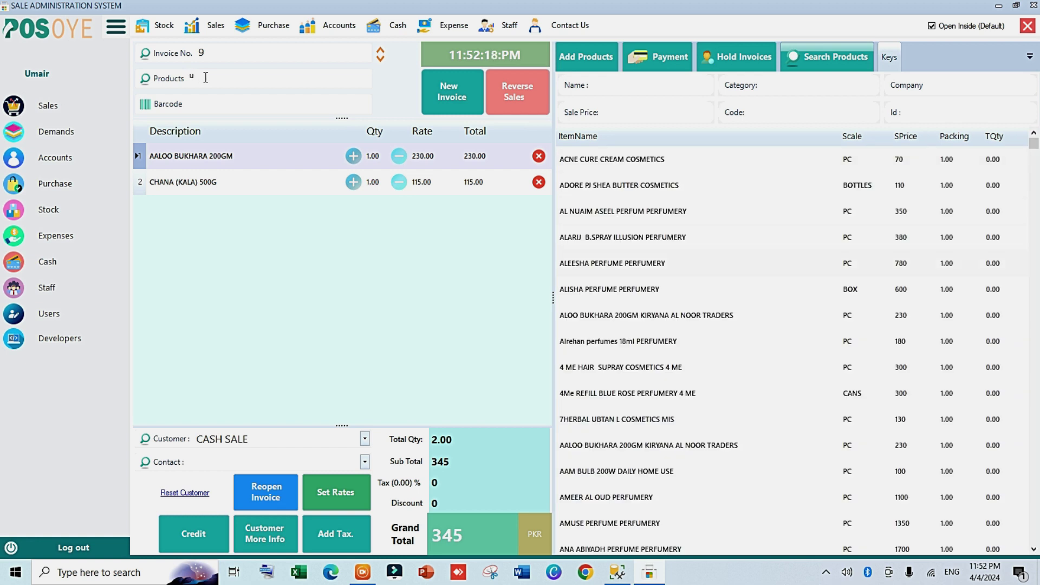
pyautogui.press('Return')
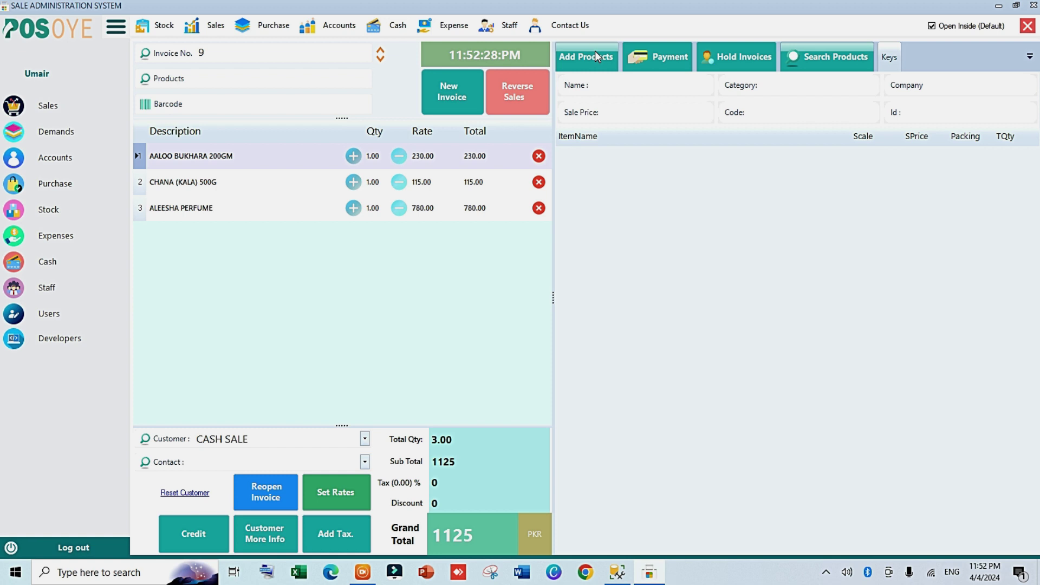
# Step: Add BIO AMLA SH 325, BIO AMLA SH RS 150 and BIO AMLA SH RS:340 from SHAMPOO tiles
pyautogui.click(594, 54)
pyautogui.click(600, 130)
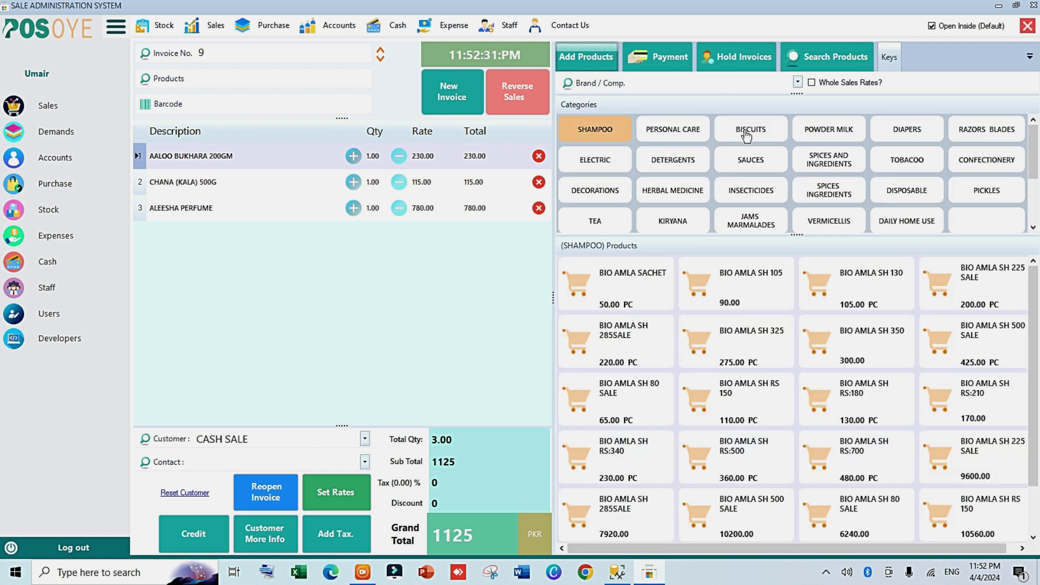
pyautogui.click(762, 135)
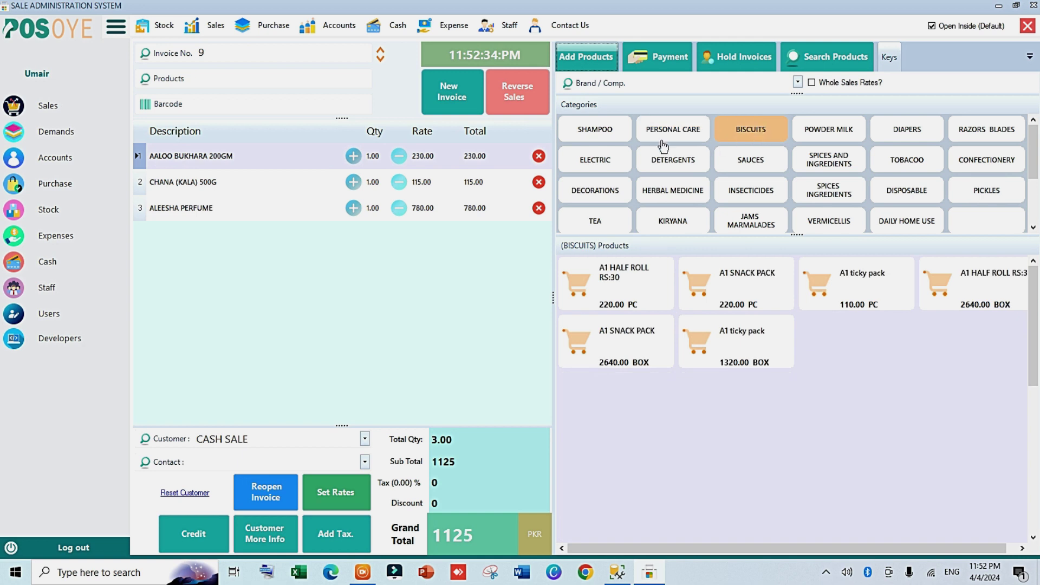
pyautogui.click(606, 165)
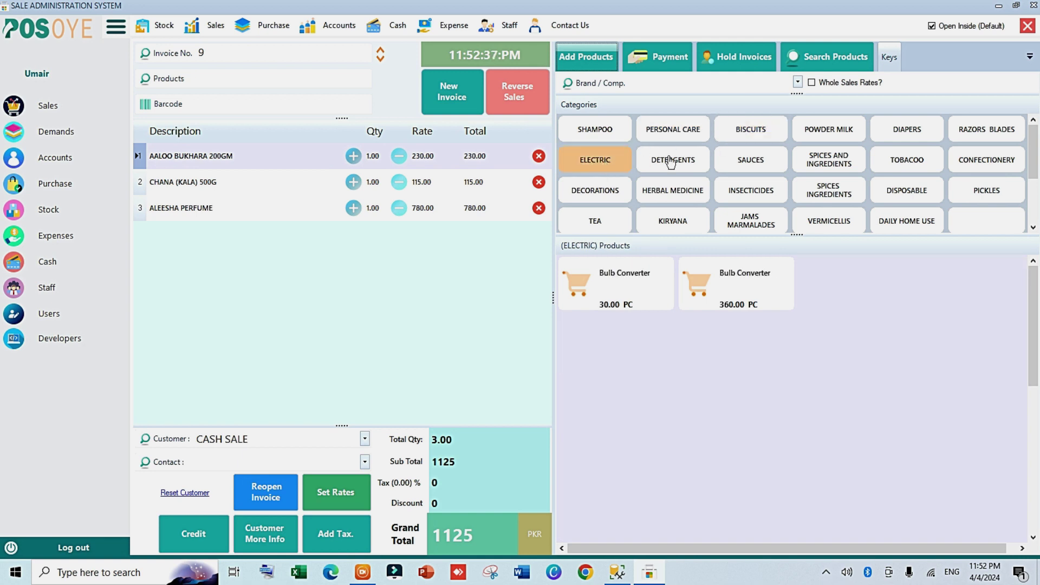
pyautogui.click(598, 130)
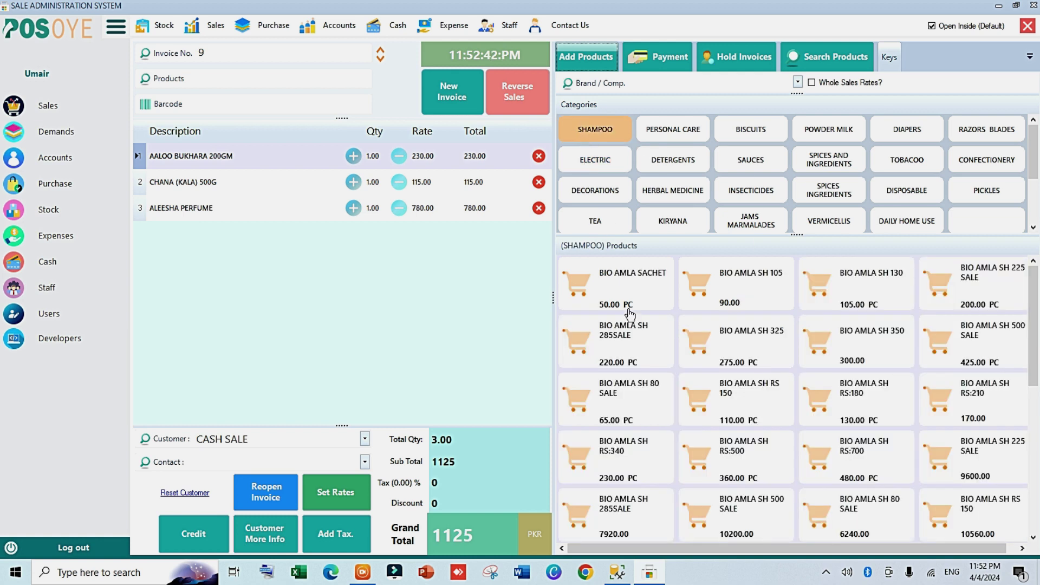
pyautogui.click(773, 342)
pyautogui.click(748, 404)
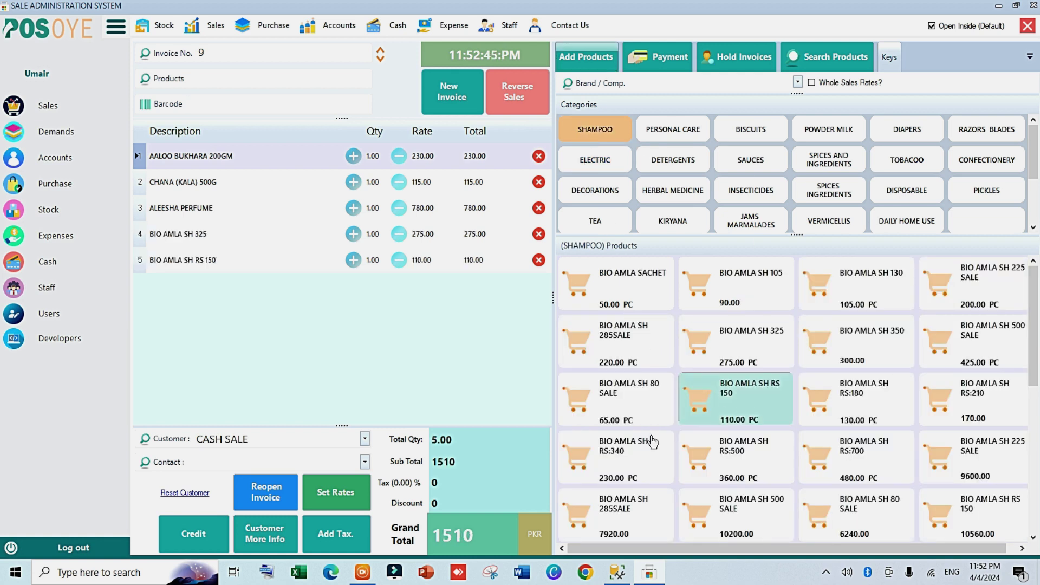
pyautogui.click(652, 442)
# Step: Set quantities to 2 AALOO BUKHARA, 2 CHANA (KALA) and 1 ALEESHA PERFUME
pyautogui.click(375, 156)
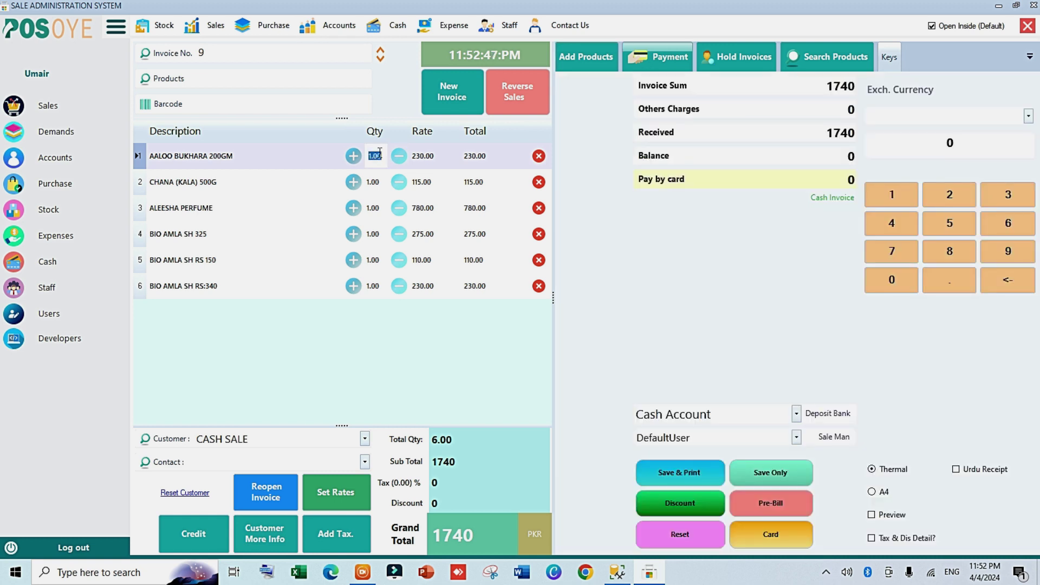
pyautogui.write('2')
pyautogui.press('Return')
pyautogui.write('2')
pyautogui.press('Return')
pyautogui.write('1')
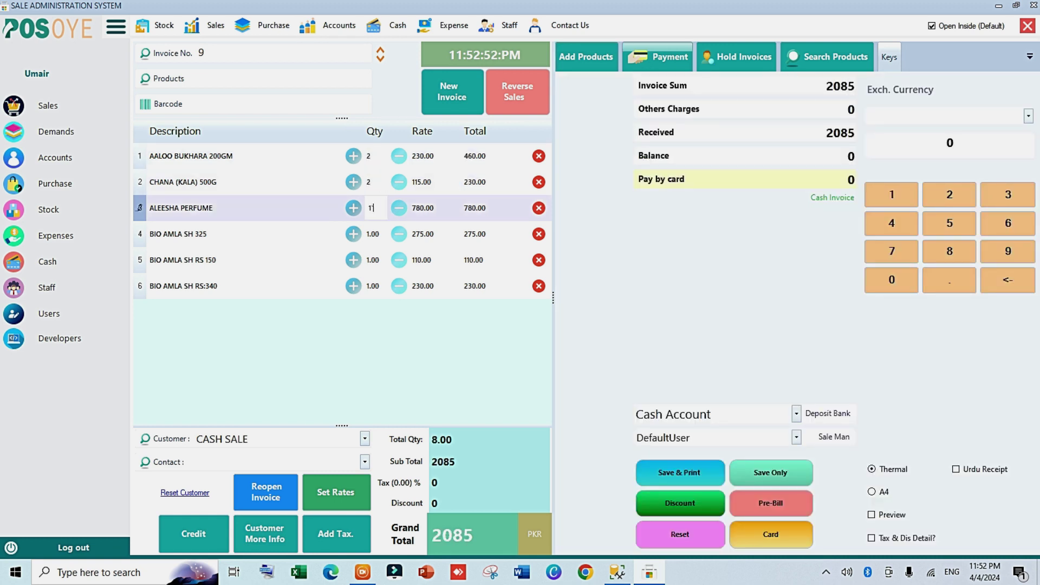
pyautogui.press('Tab')
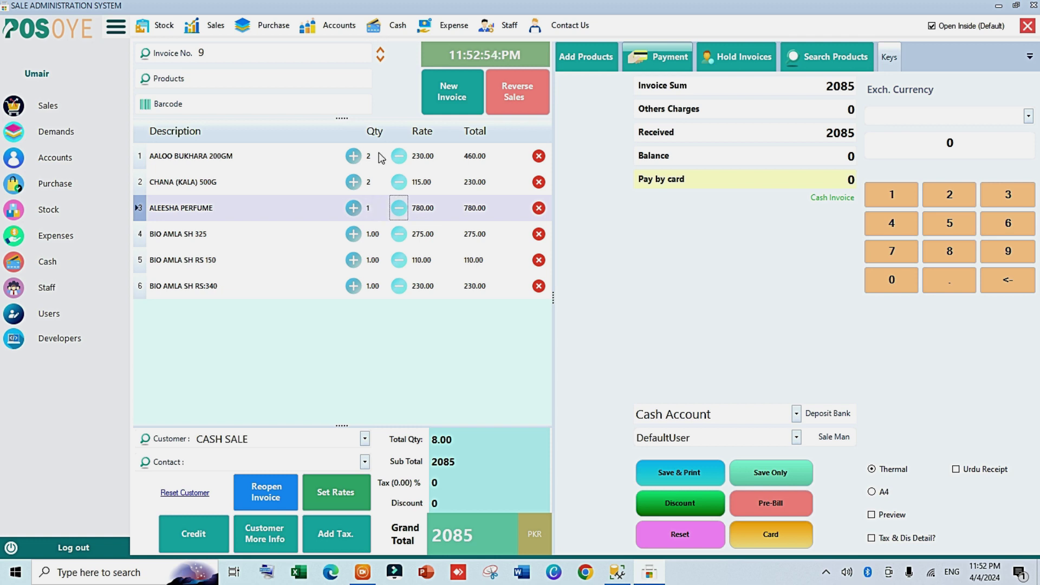
# Step: Reprice BIO AMLA SH 325 to 500, bringing the grand total to 2310
pyautogui.click(426, 156)
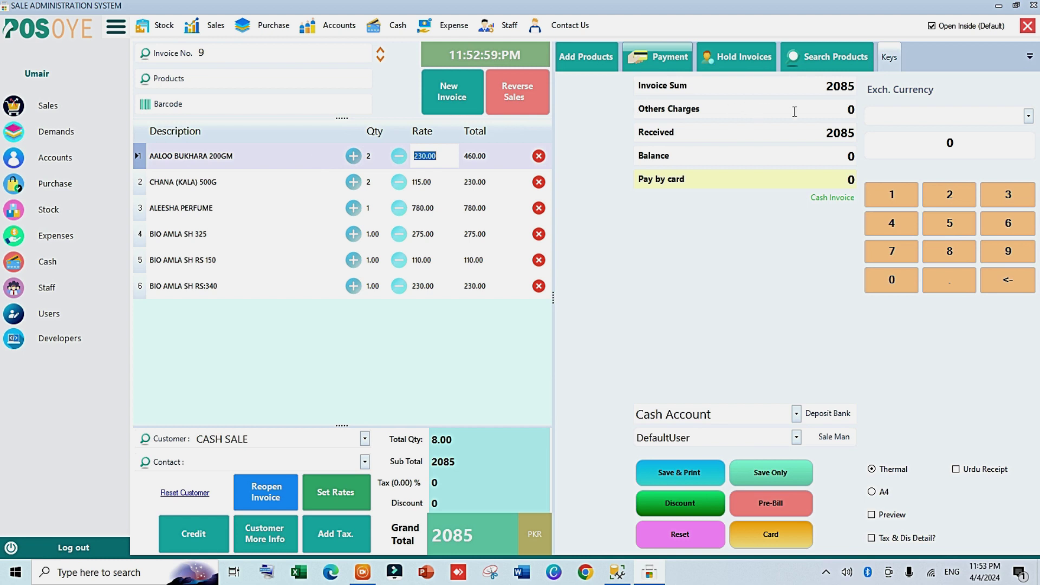
pyautogui.click(422, 233)
pyautogui.write('5')
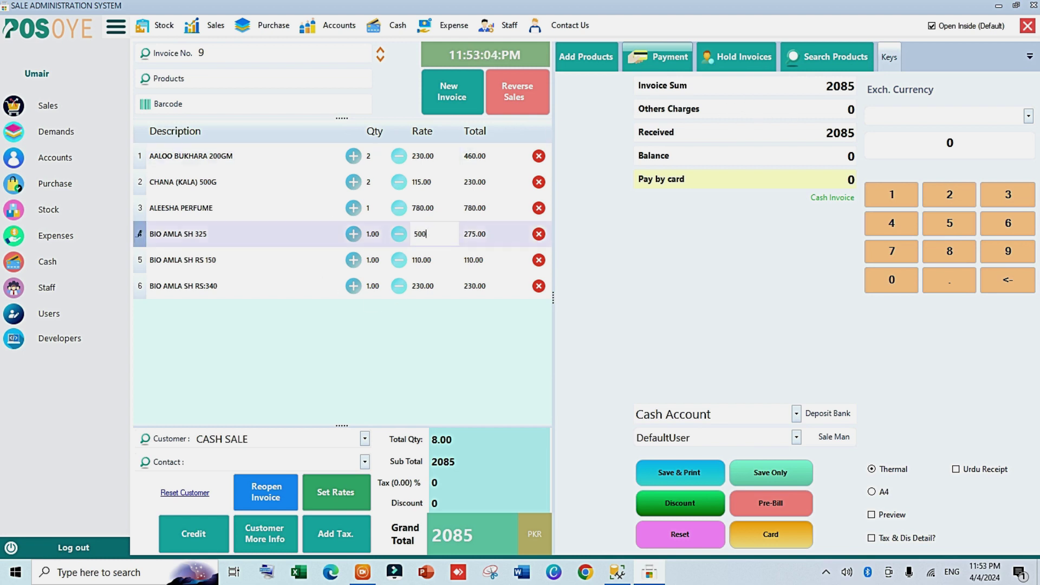
pyautogui.press('Tab')
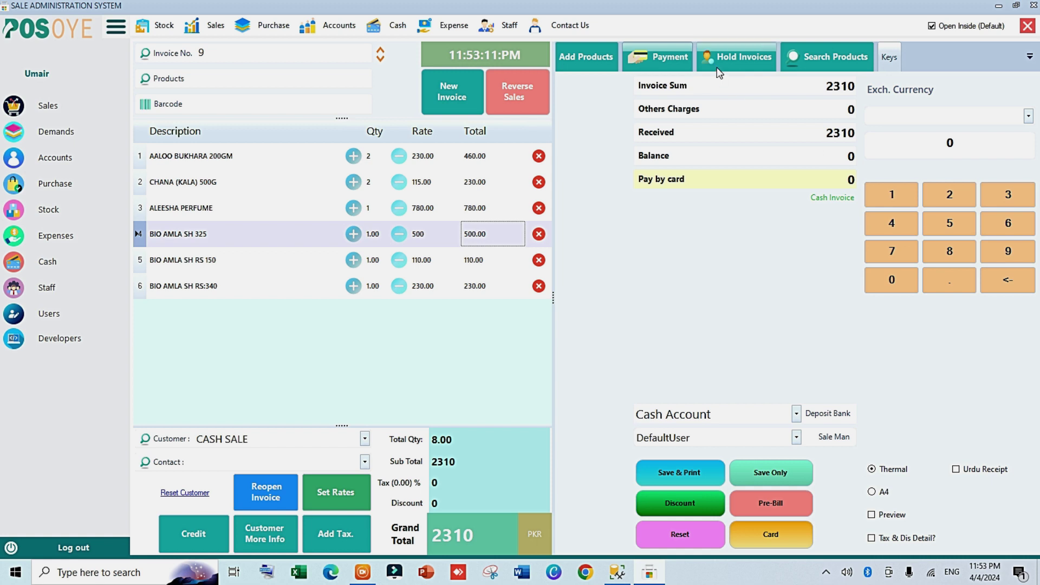
# Step: Apply a flat 10 discount to invoice 9, lowering the total from 2310 to 2300
pyautogui.click(686, 496)
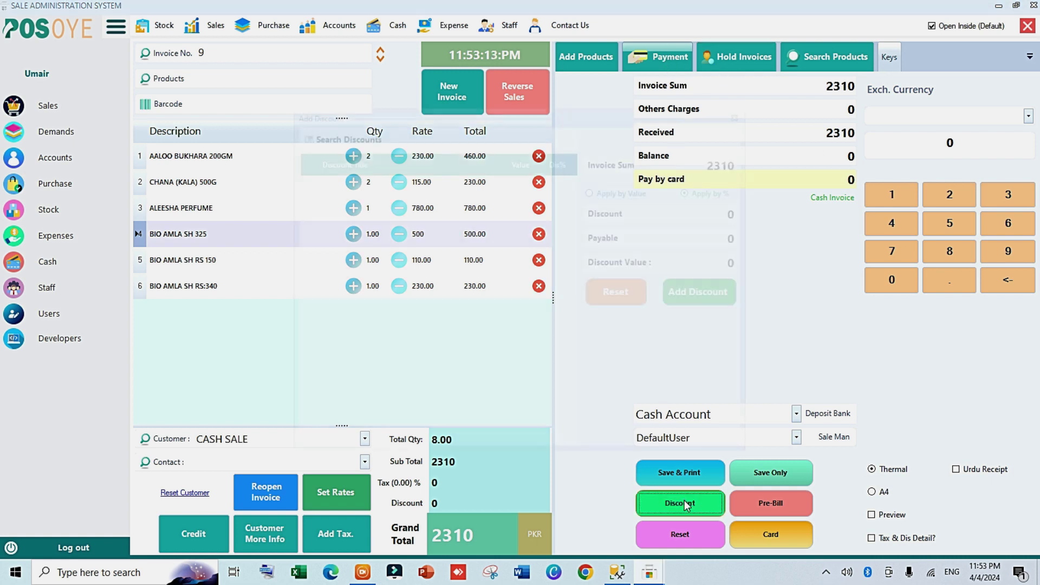
pyautogui.doubleClick(735, 237)
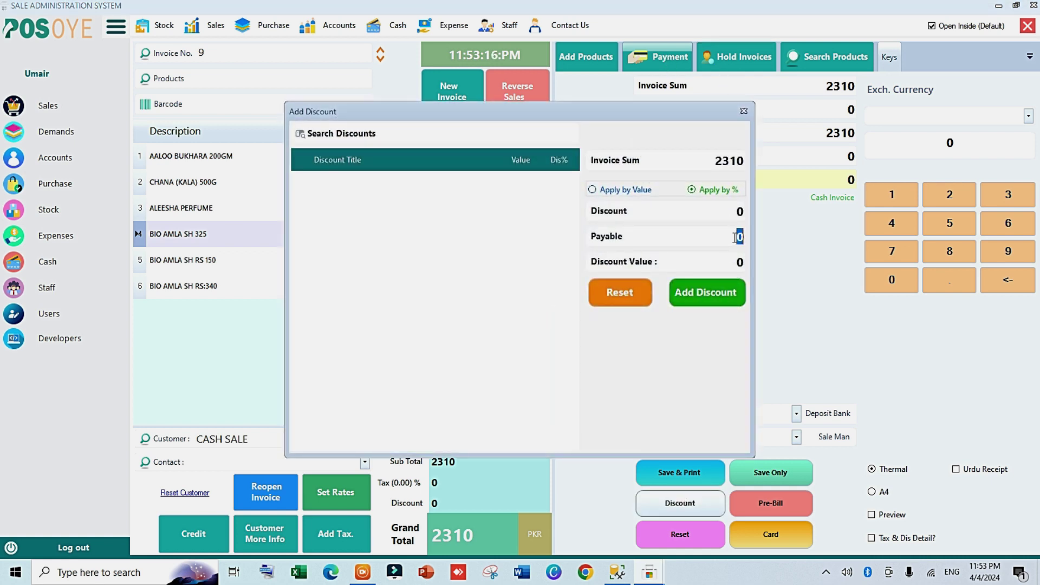
pyautogui.click(735, 238)
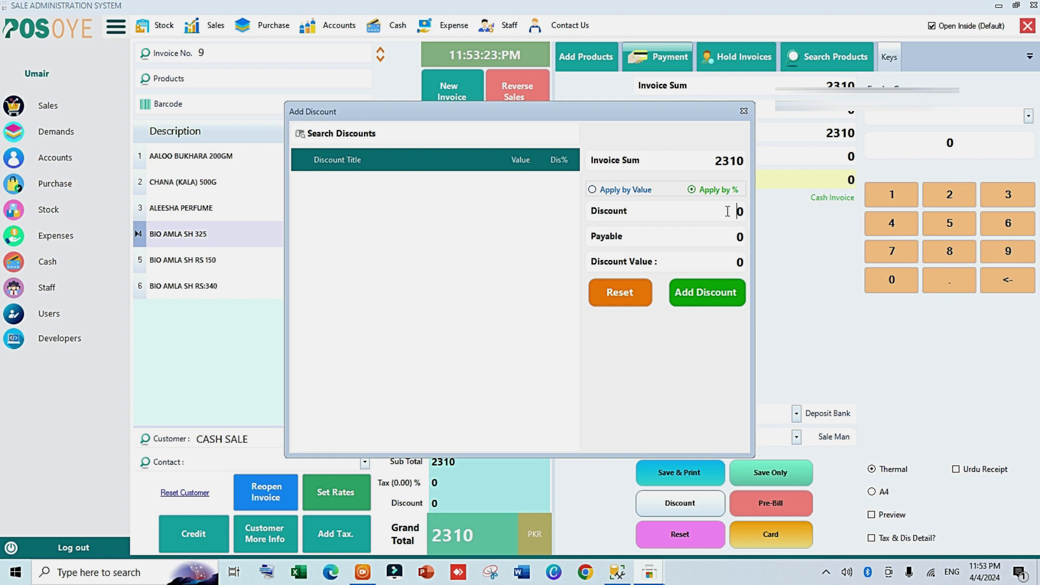
pyautogui.write('1')
pyautogui.moveTo(728, 211); pyautogui.dragTo(745, 210)
pyautogui.write('10')
pyautogui.click(677, 293)
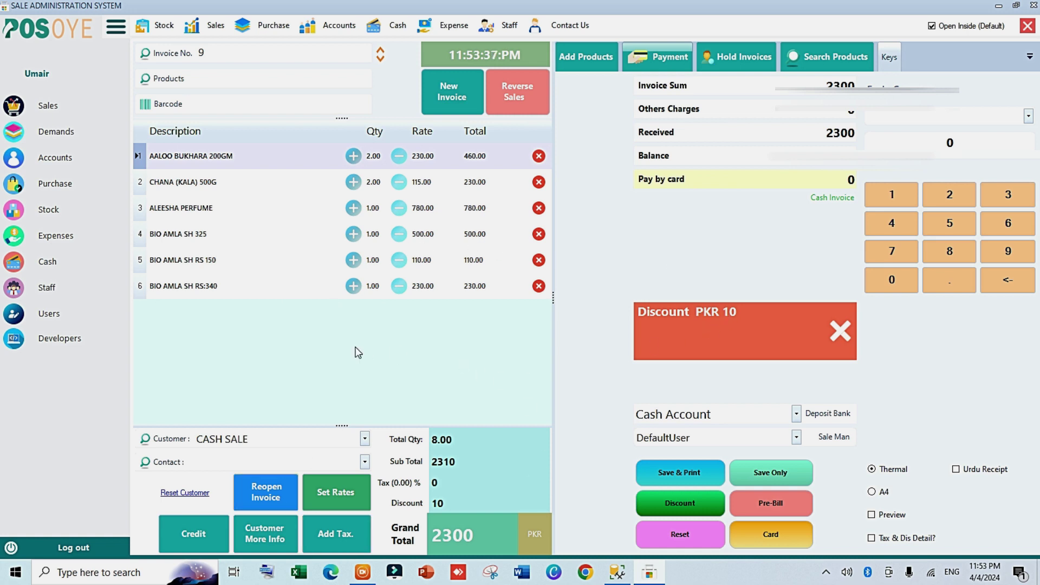
# Step: Set the customer to TAHIR TRADERS, trial a 3000 payment, and return to the invoice unsaved
pyautogui.click(363, 442)
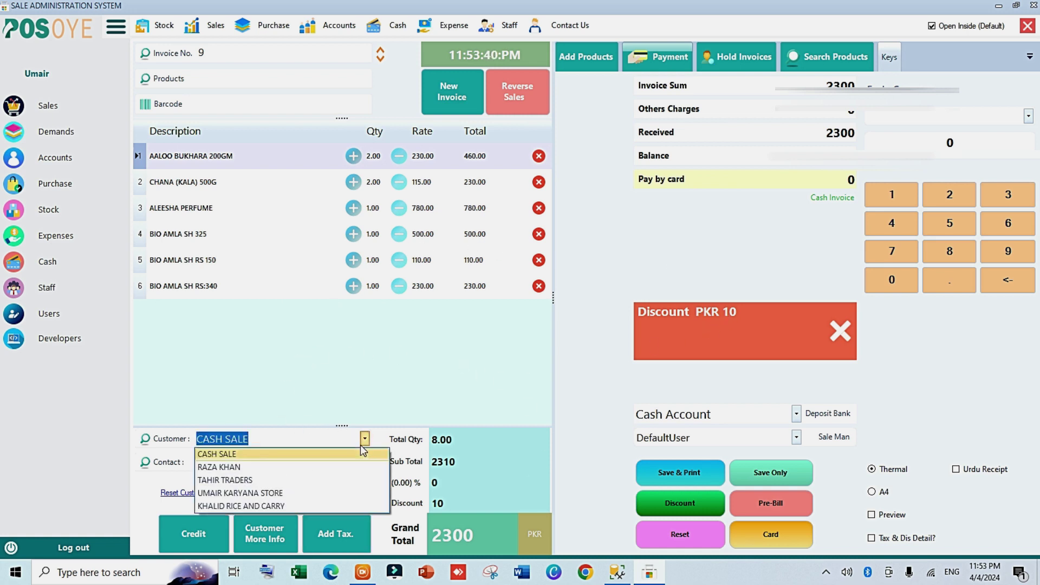
pyautogui.click(239, 486)
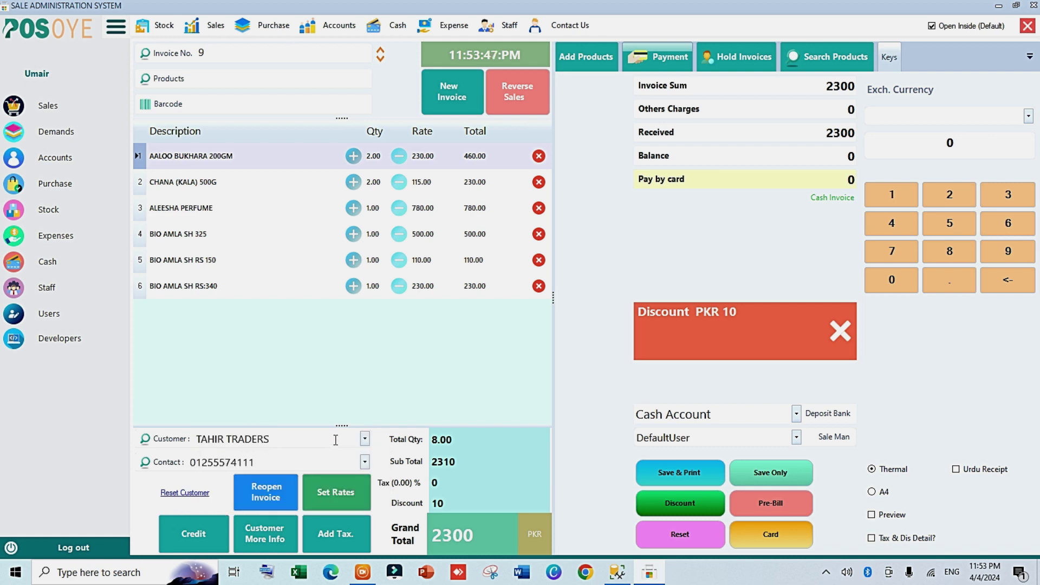
pyautogui.press('Return')
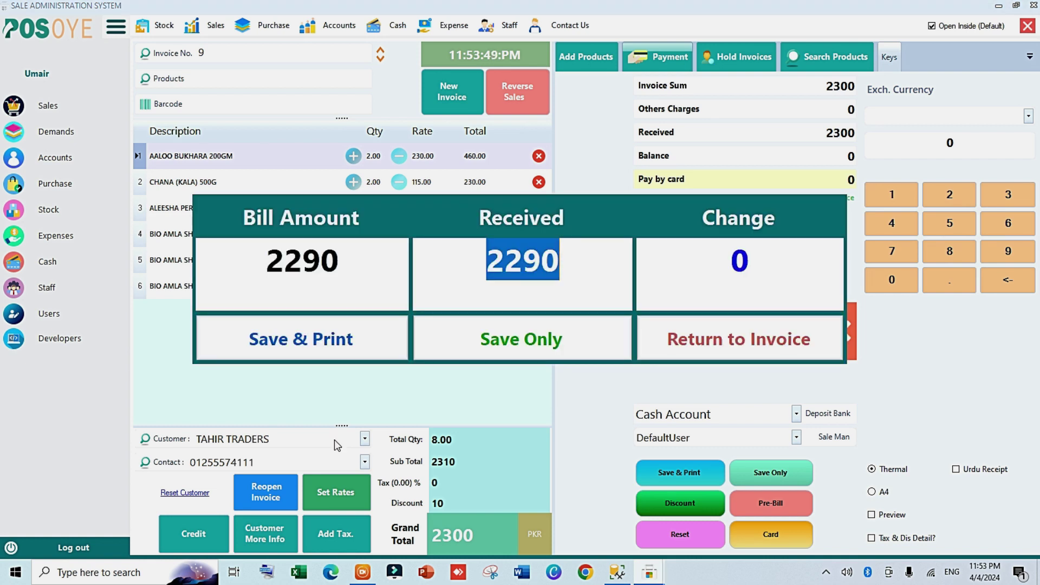
pyautogui.write('3000')
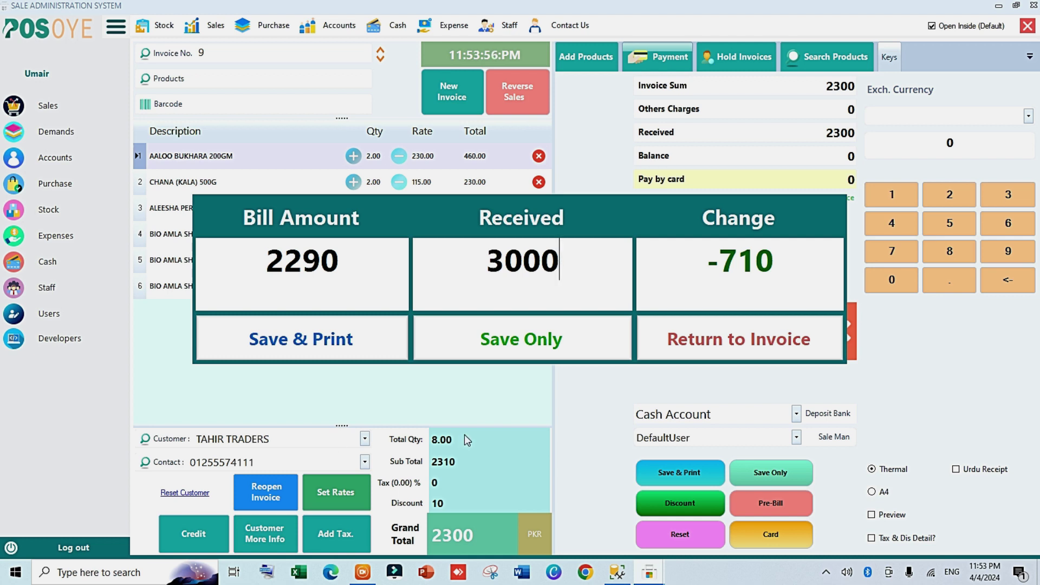
pyautogui.click(739, 349)
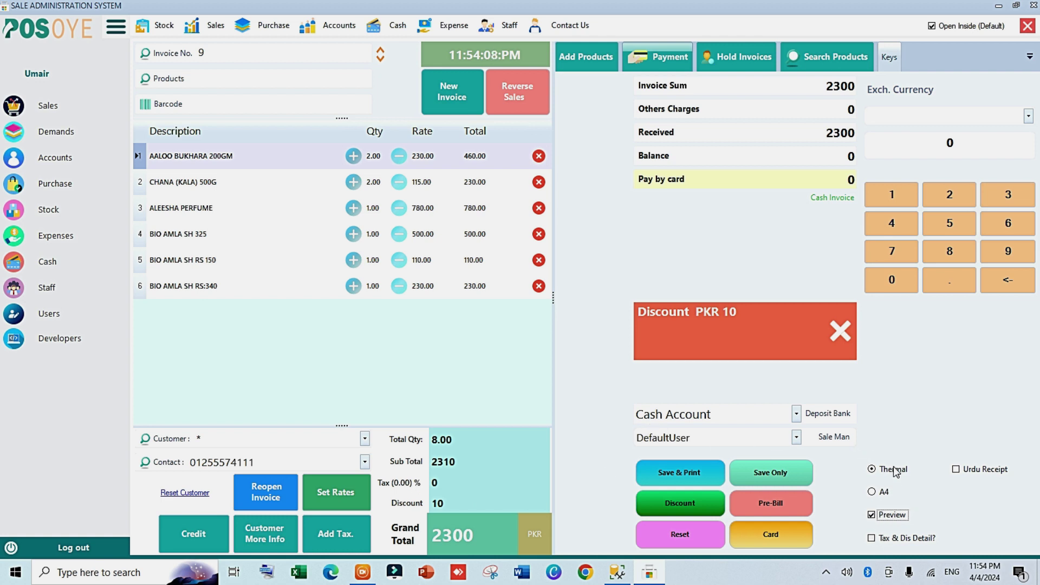
# Step: Assign a salesman, keep Cash Account, and preview the bill with Pre-Bill
pyautogui.click(797, 437)
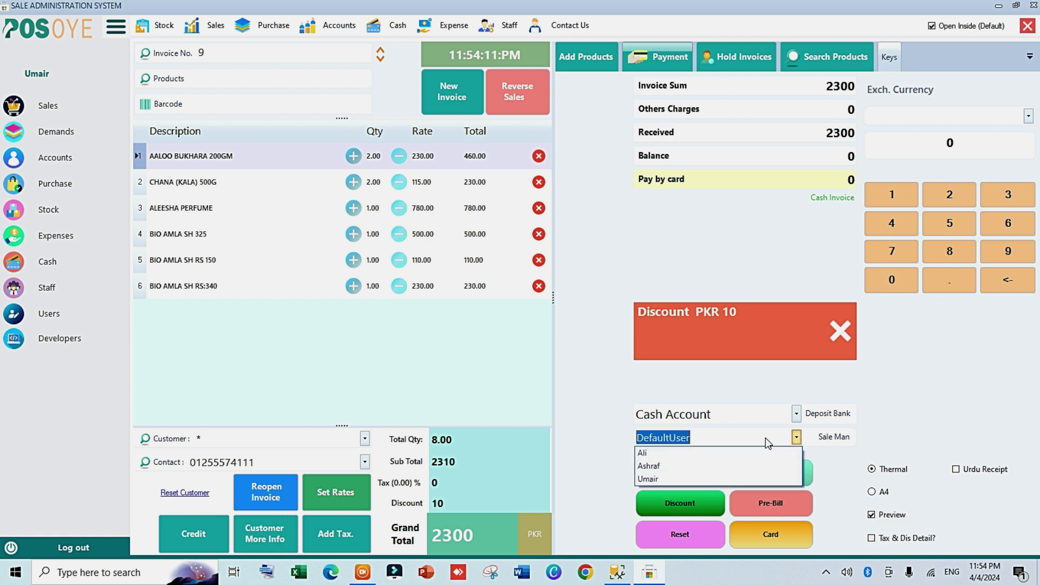
pyautogui.click(649, 454)
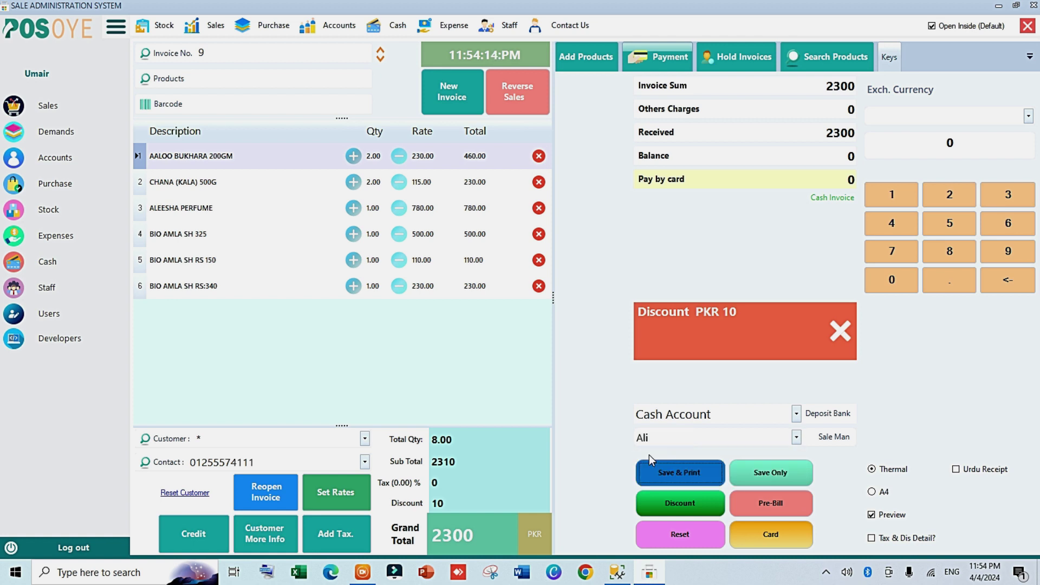
pyautogui.click(796, 415)
pyautogui.click(796, 420)
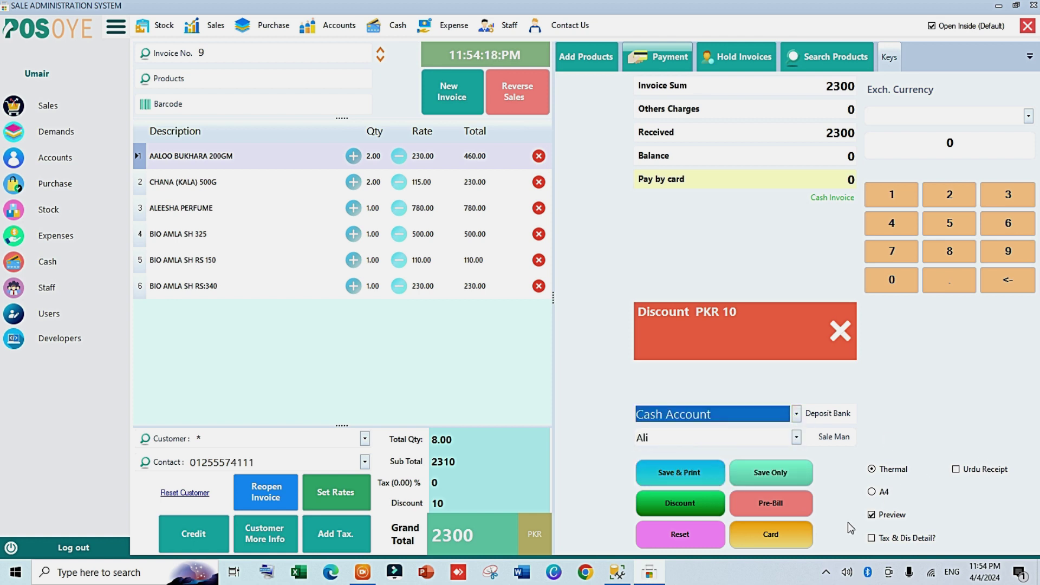
pyautogui.click(782, 508)
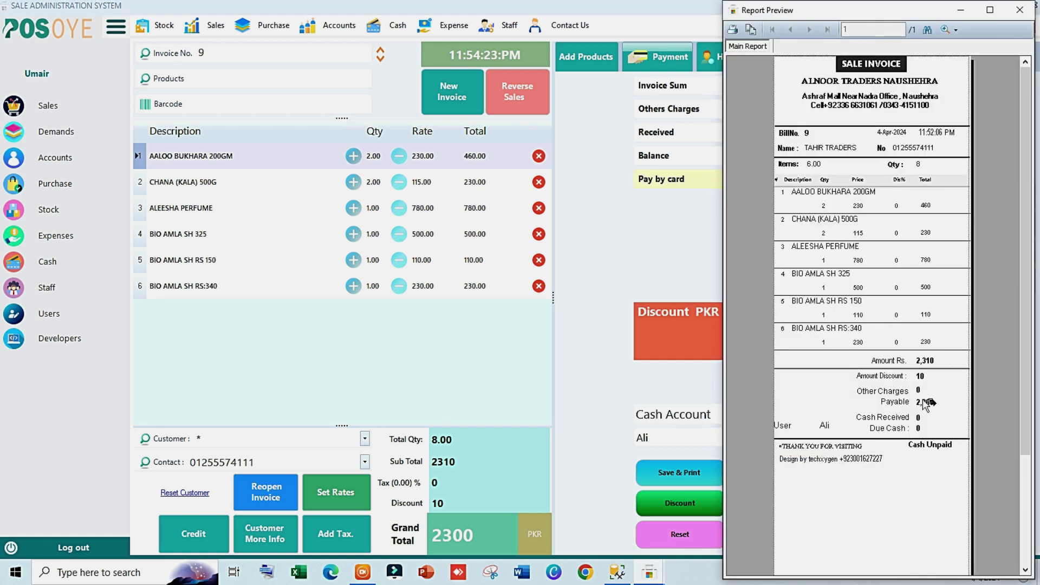
# Step: Preview invoice 9 as an enlarged Urdu receipt showing 2310, discount 10, total 2300, then close it
pyautogui.click(935, 449)
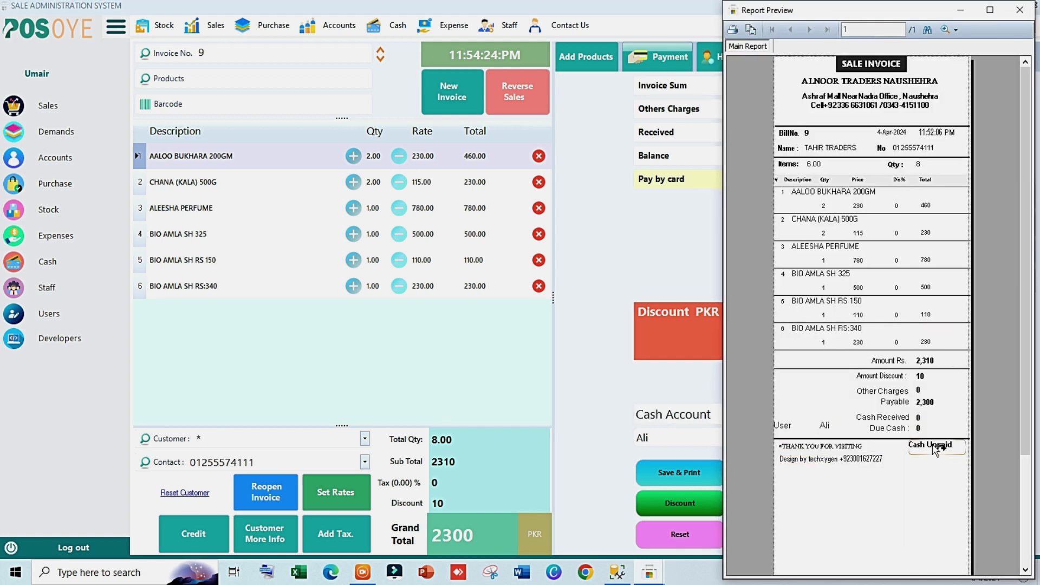
pyautogui.click(1022, 8)
pyautogui.click(774, 498)
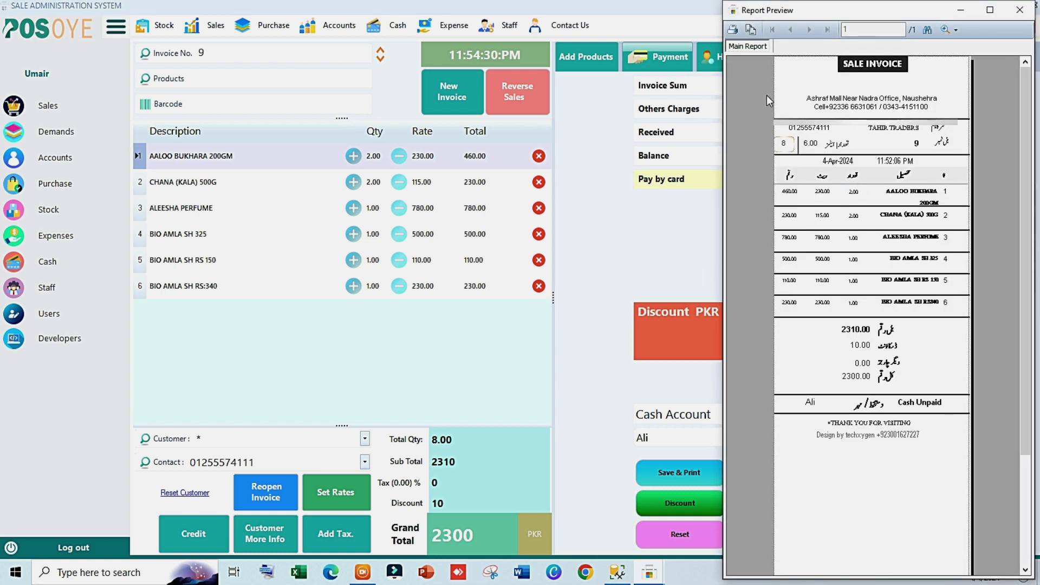
pyautogui.click(956, 31)
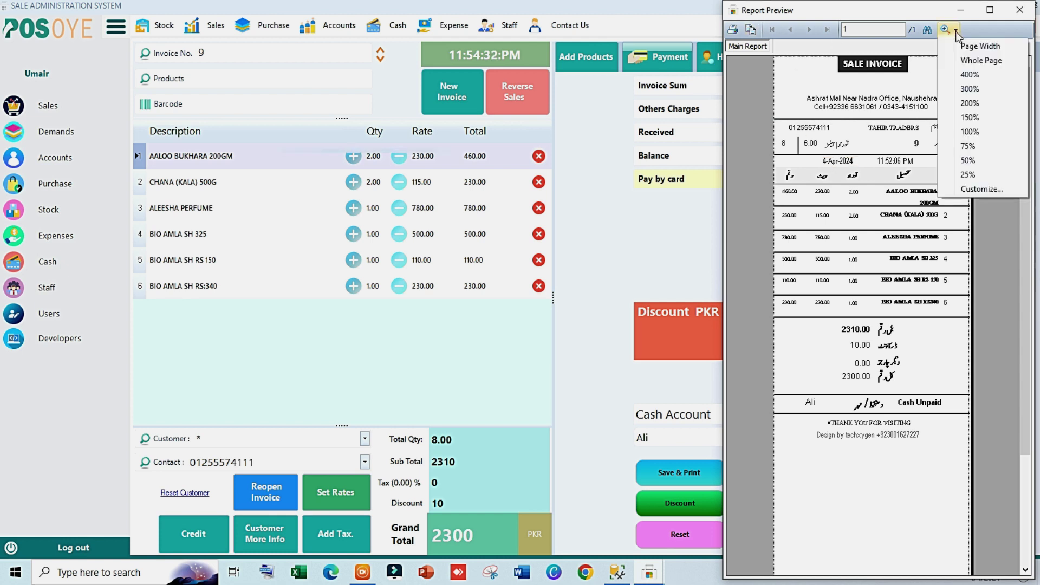
pyautogui.click(962, 103)
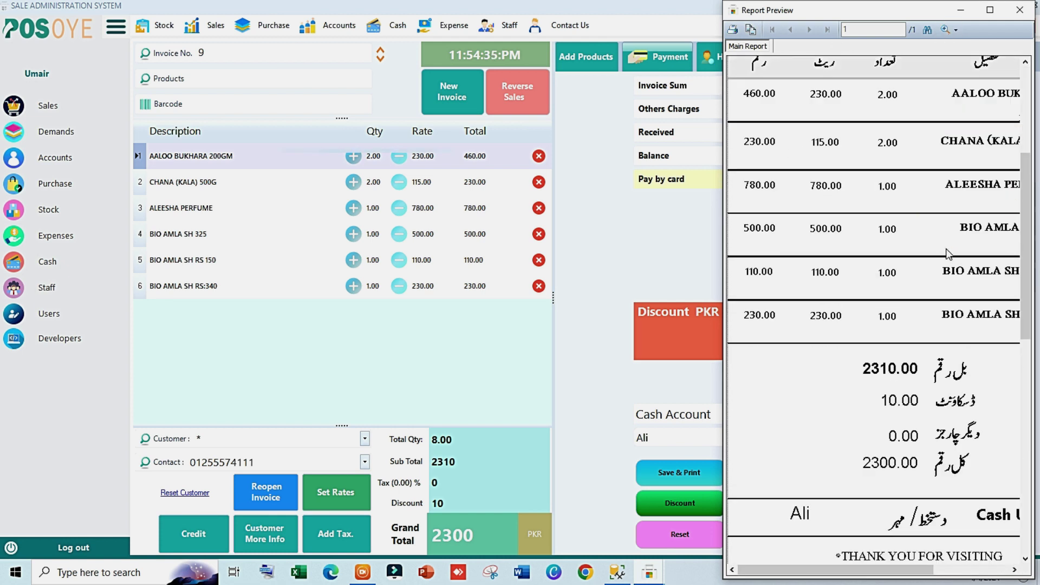
pyautogui.click(1020, 9)
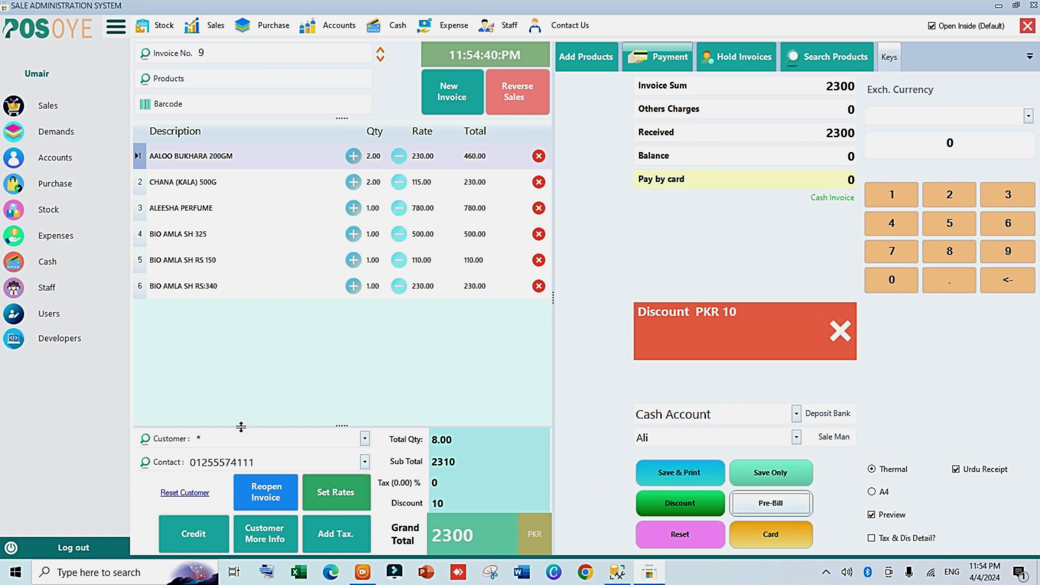
# Step: Post invoice 9 to TAHIR TRADERS as credit with 1000 paid, and enable print preview
pyautogui.click(222, 437)
pyautogui.click(238, 480)
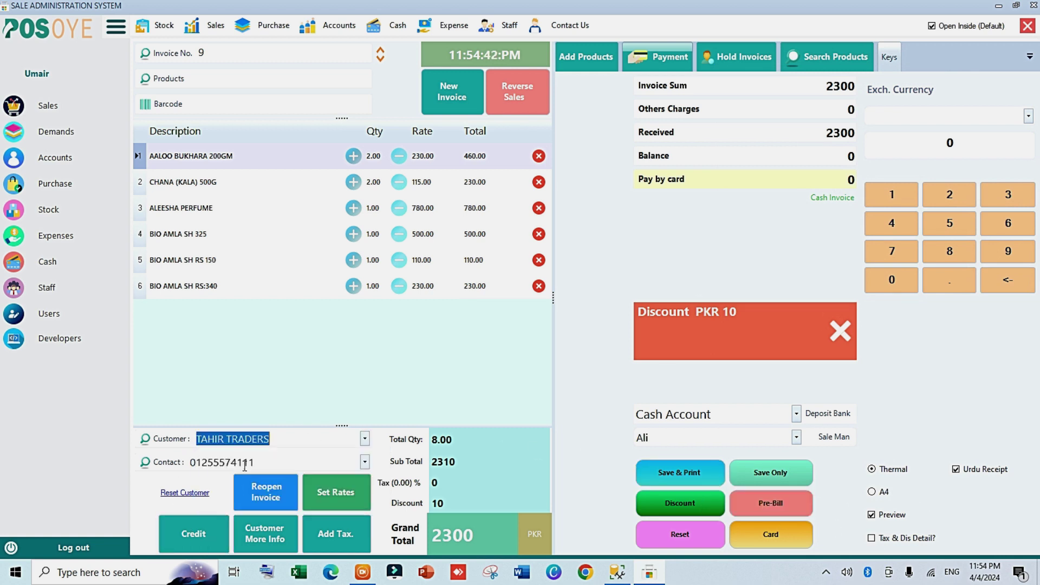
pyautogui.click(189, 537)
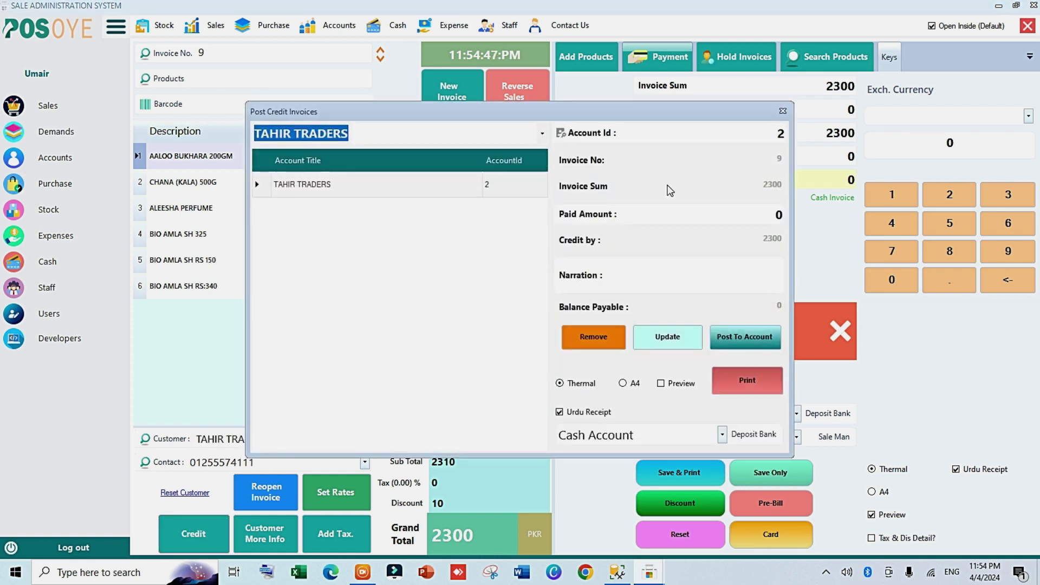
pyautogui.click(772, 216)
pyautogui.write('1000')
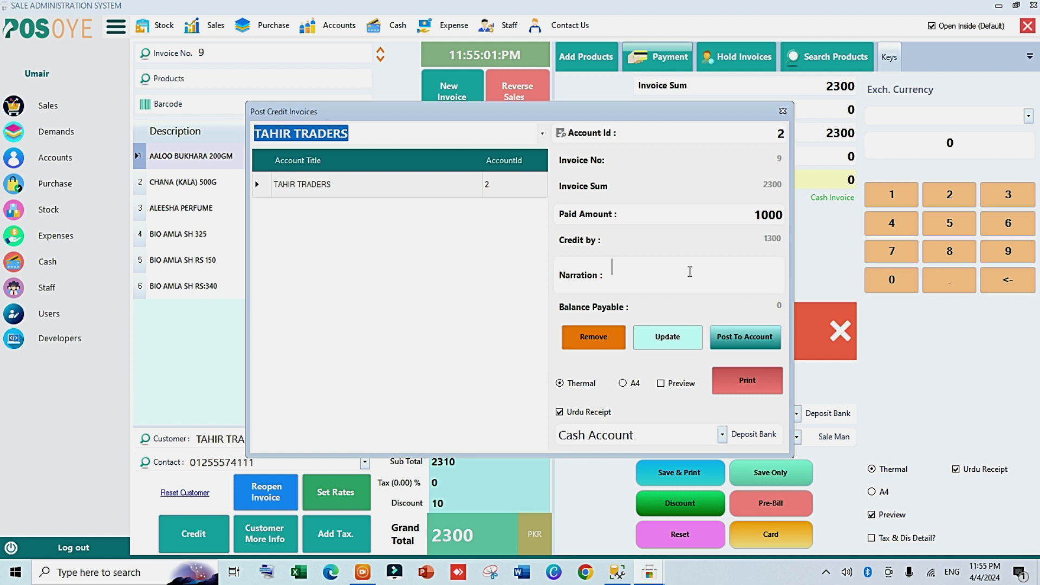
pyautogui.click(743, 336)
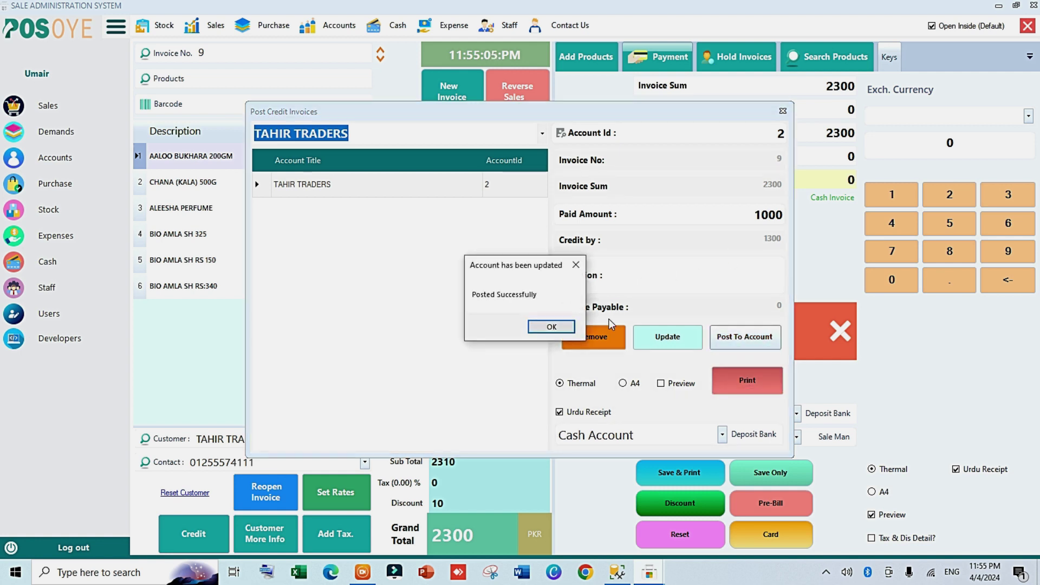
pyautogui.click(550, 327)
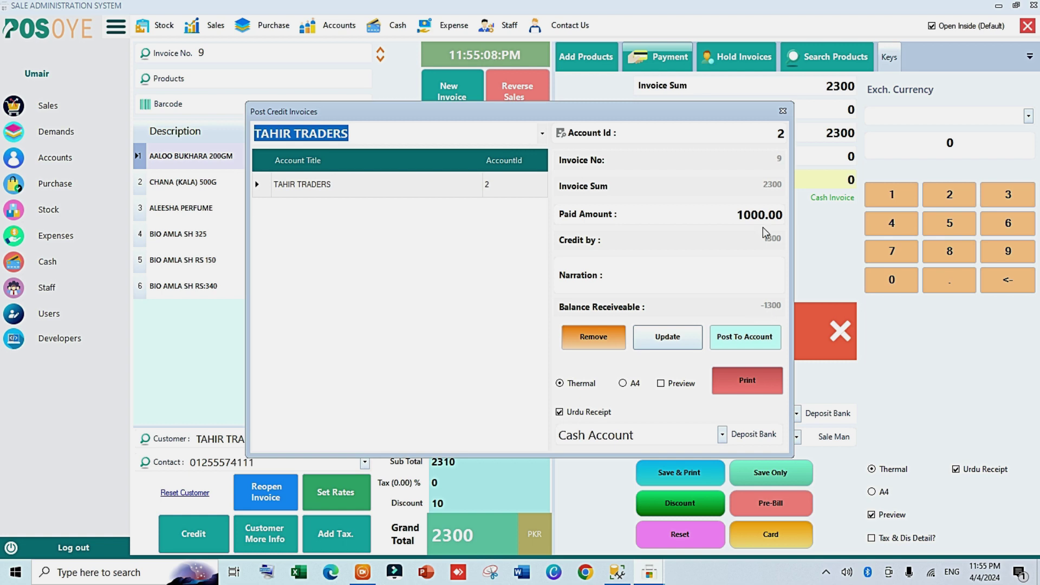
pyautogui.click(678, 383)
# Step: Preview the credit invoice as an Urdu thermal receipt, then as an English one
pyautogui.click(747, 381)
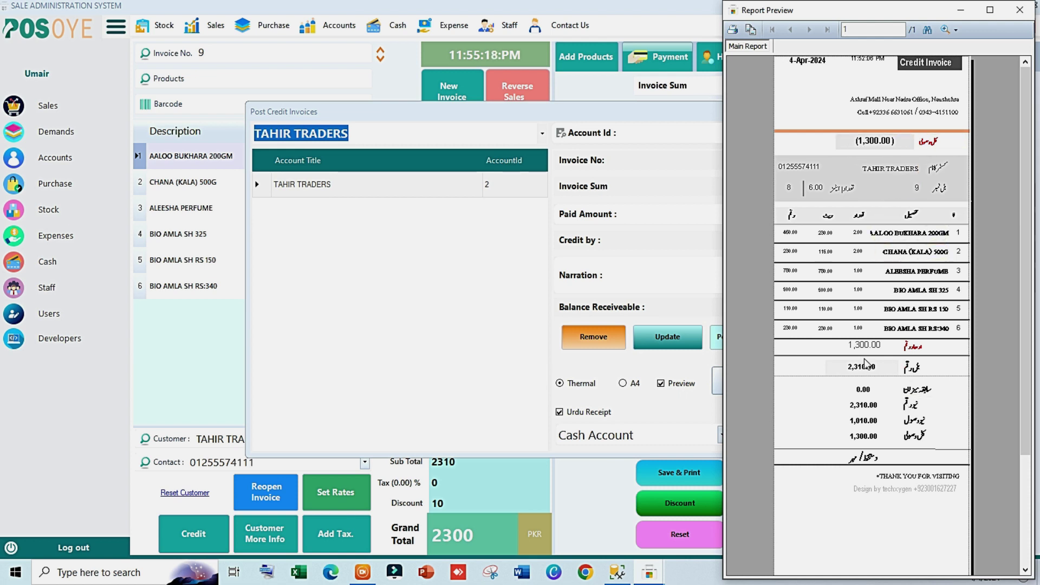
pyautogui.click(1019, 10)
pyautogui.click(589, 412)
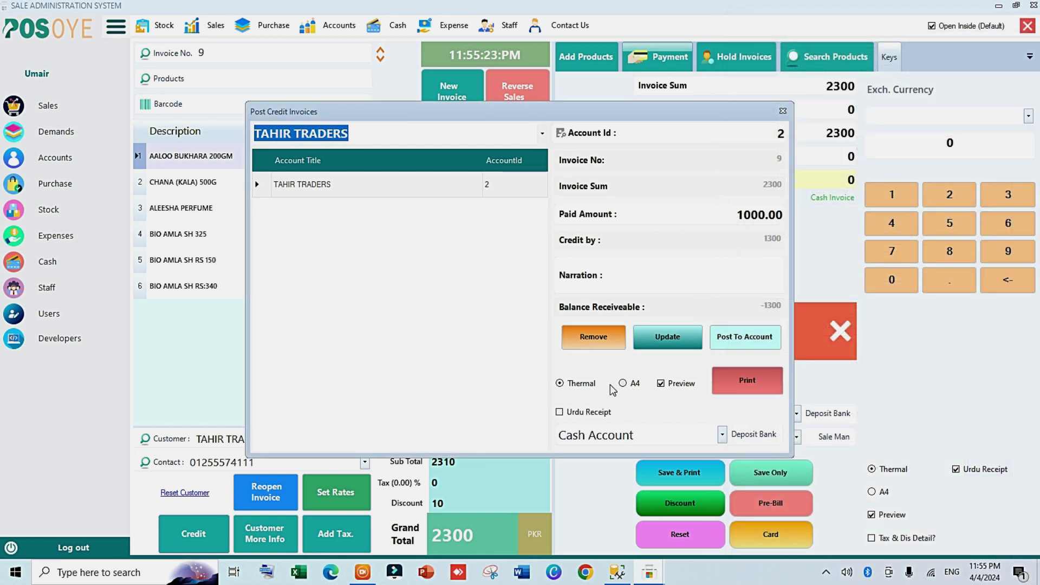
pyautogui.click(740, 381)
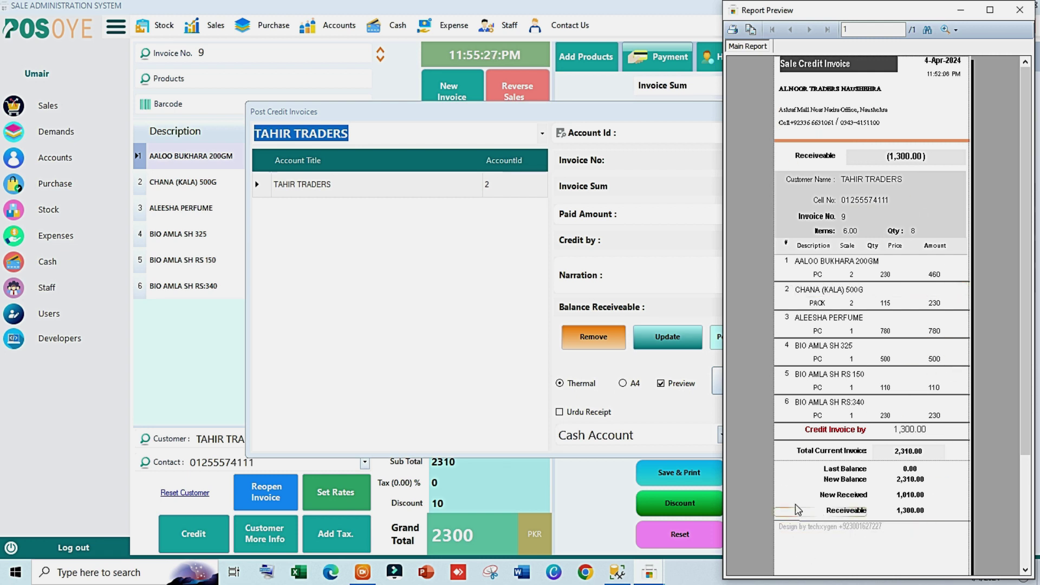
pyautogui.click(1020, 11)
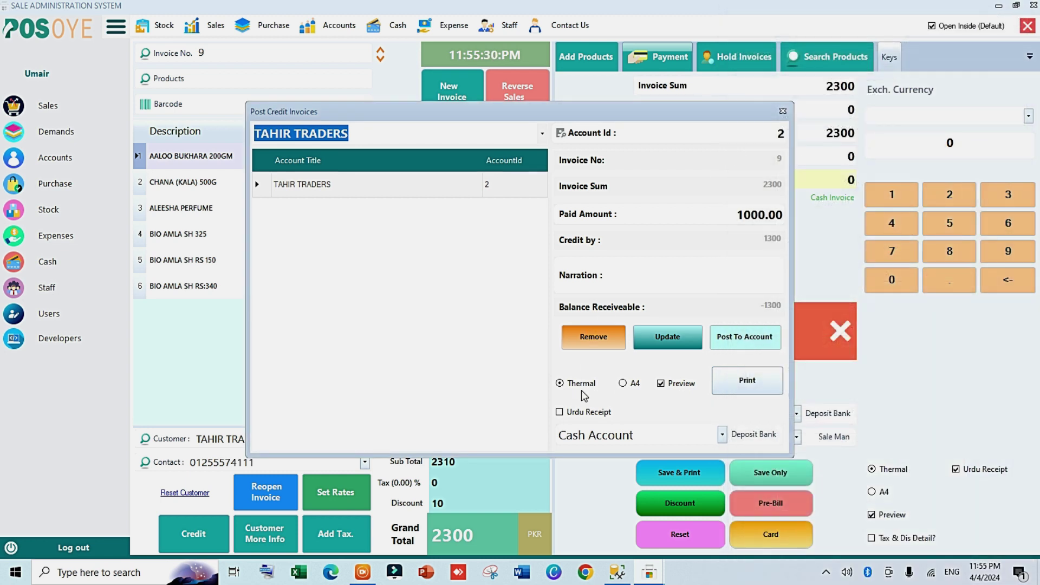
# Step: Preview the credit invoice on A4, then finish posting to reach blank invoice 10
pyautogui.click(619, 385)
pyautogui.click(734, 383)
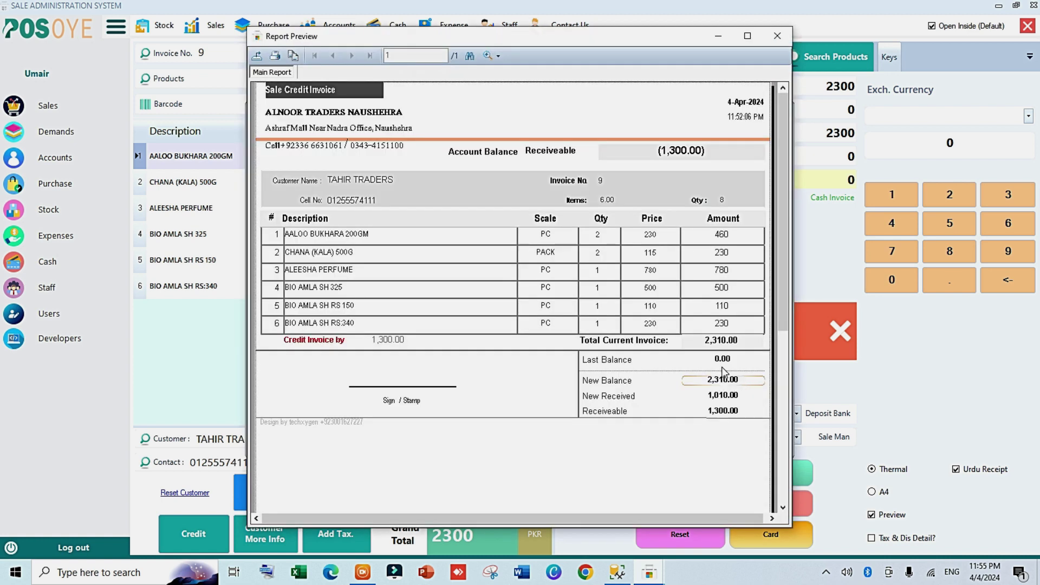
pyautogui.click(776, 37)
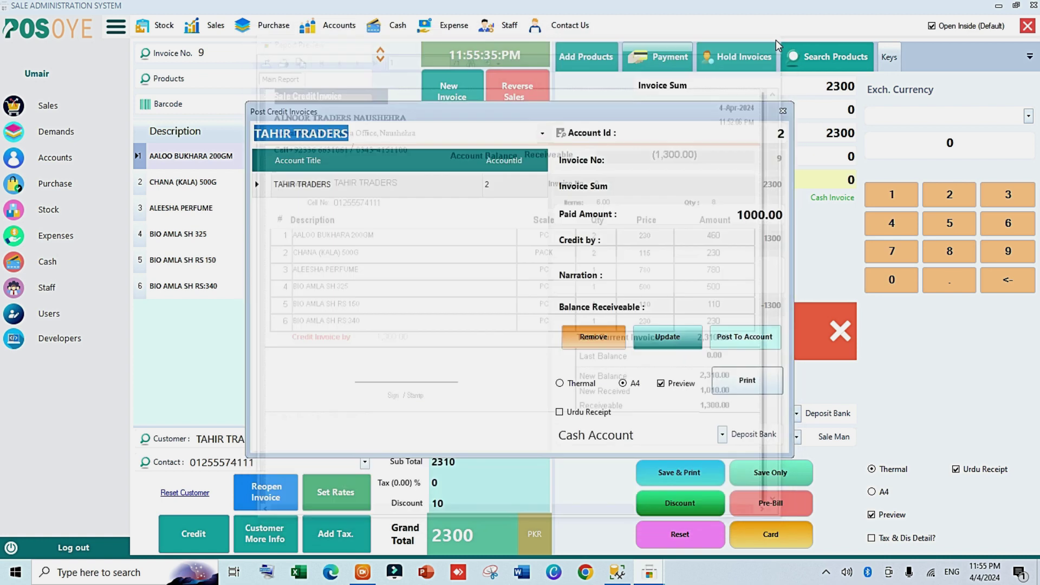
pyautogui.click(782, 111)
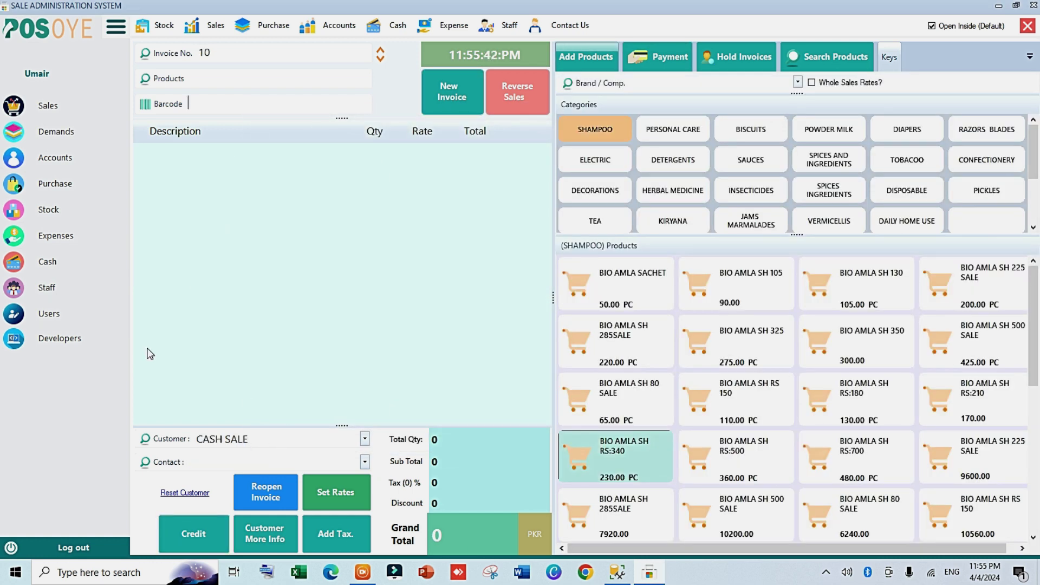
# Step: Find TAHIR TRADERS' invoice 9 in Invoice Searching, load it, and view its 2300 / 1000 / 1300 payment details
pyautogui.click(168, 445)
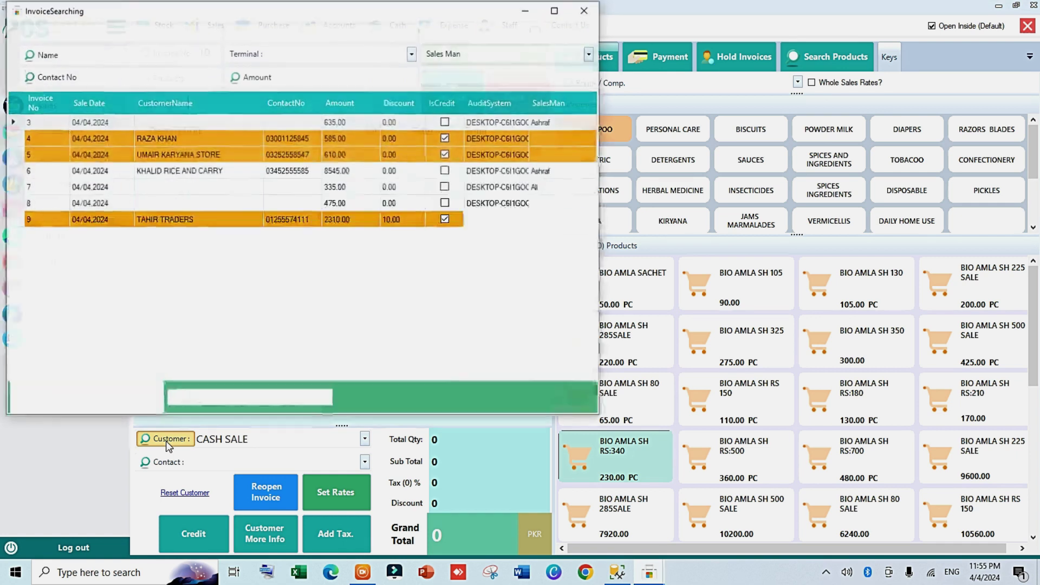
pyautogui.click(301, 71)
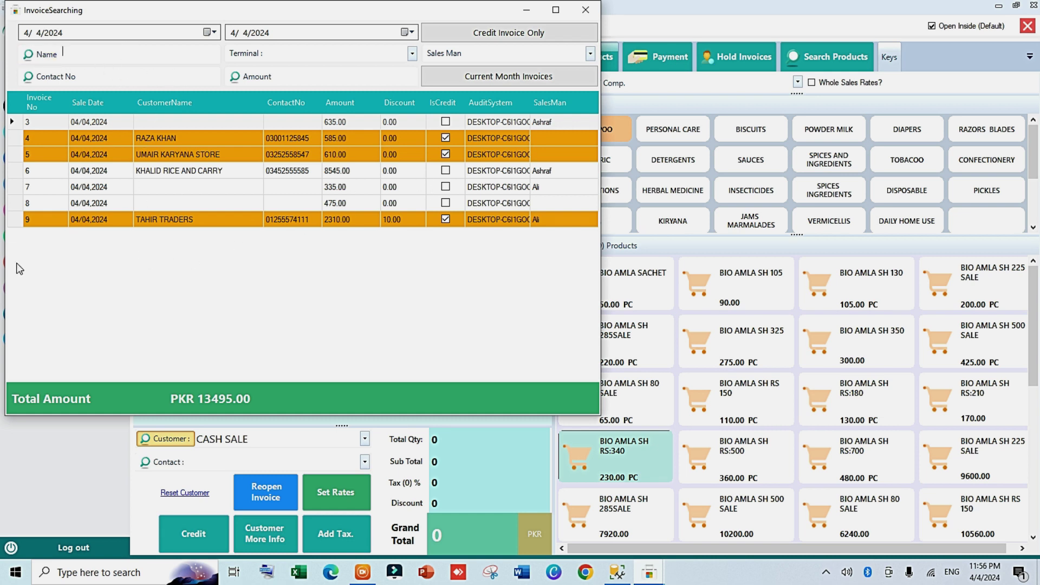
pyautogui.moveTo(530, 103); pyautogui.dragTo(560, 106)
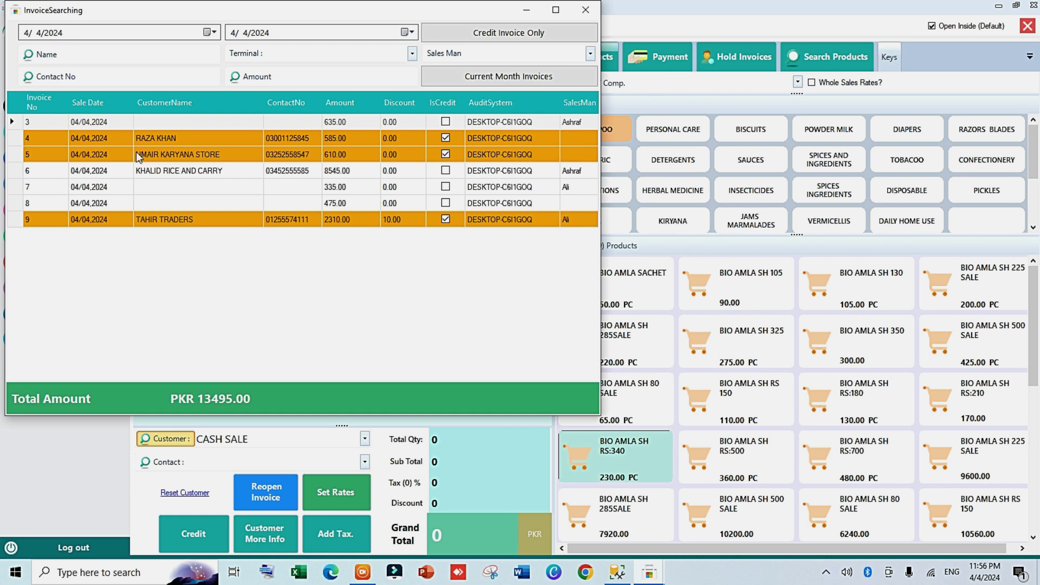
pyautogui.doubleClick(140, 222)
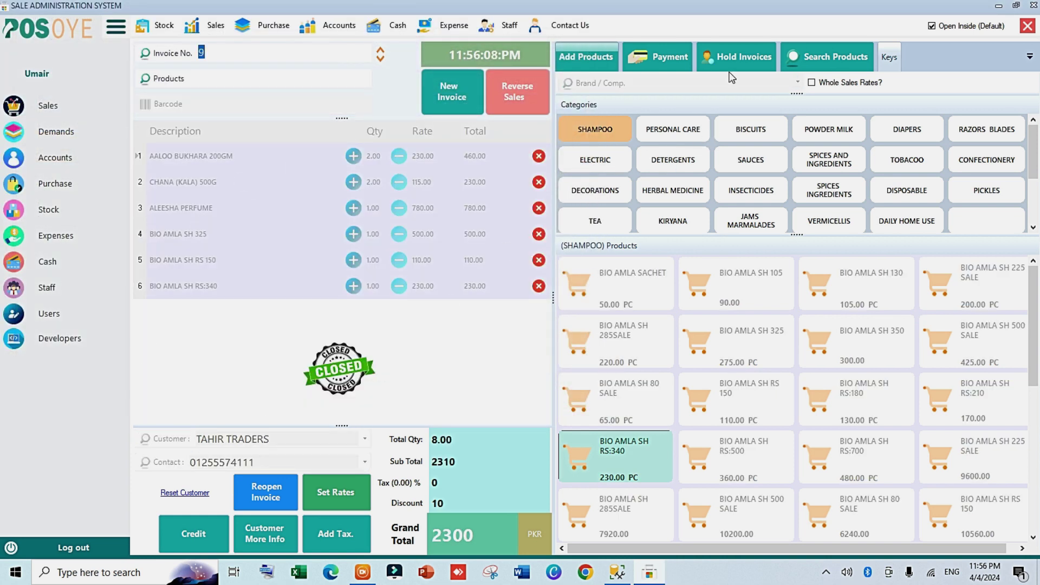
pyautogui.click(671, 56)
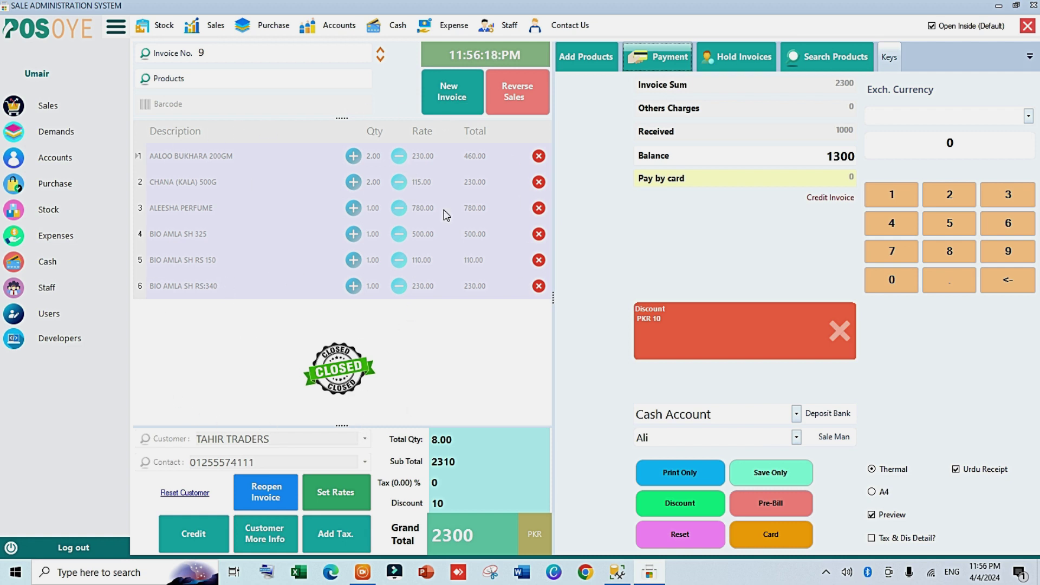
# Step: Reopen the closed invoice 9
pyautogui.click(265, 496)
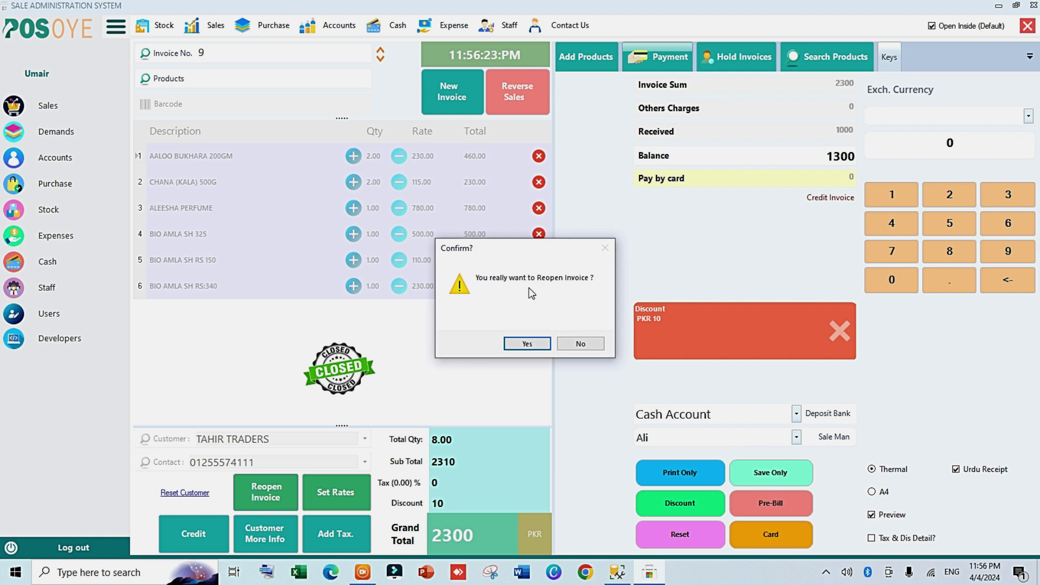
pyautogui.click(528, 343)
pyautogui.click(574, 326)
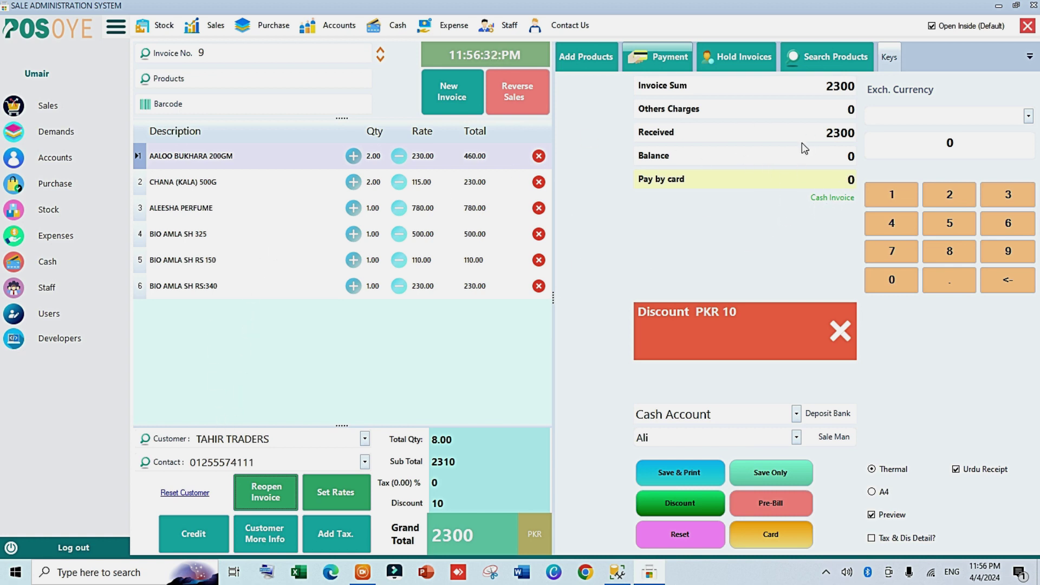
# Step: Delete the BIO AMLA SH RS:340 and RS 150 items and view the 1000 paid, 970 credit posting
pyautogui.click(364, 461)
pyautogui.click(364, 462)
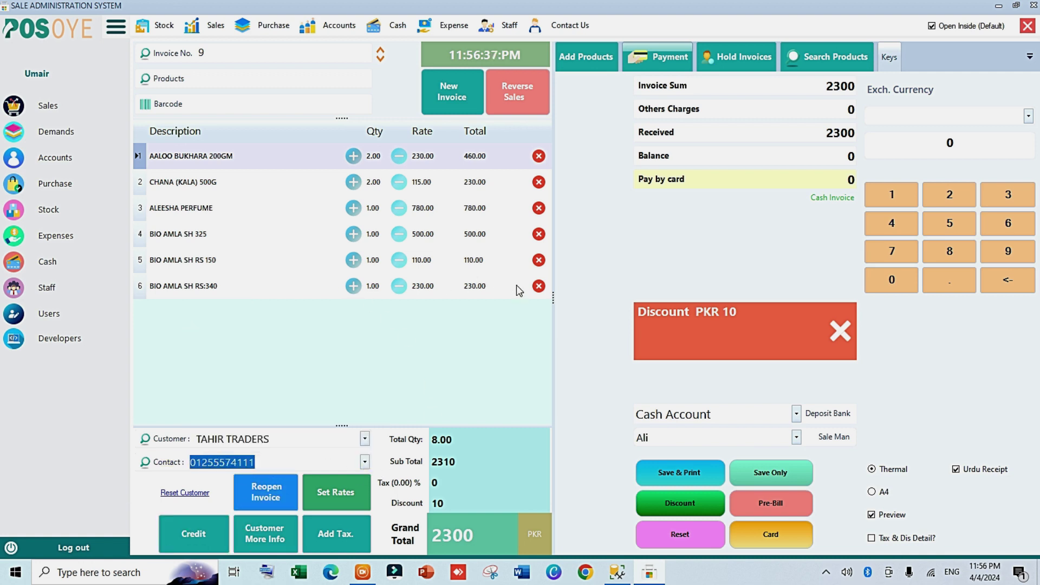
pyautogui.click(538, 286)
pyautogui.click(538, 260)
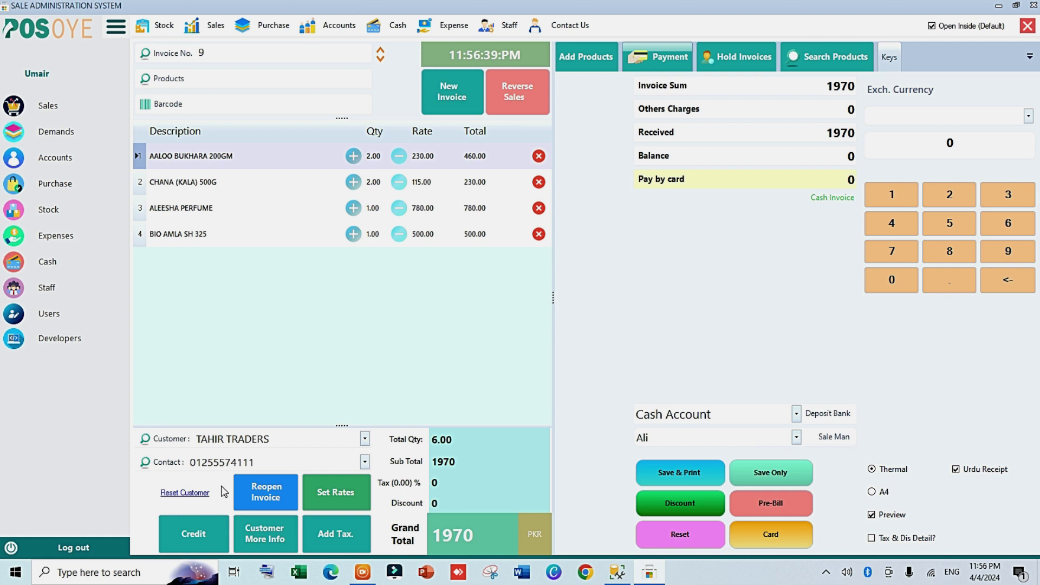
pyautogui.click(202, 531)
pyautogui.moveTo(729, 214); pyautogui.dragTo(784, 216)
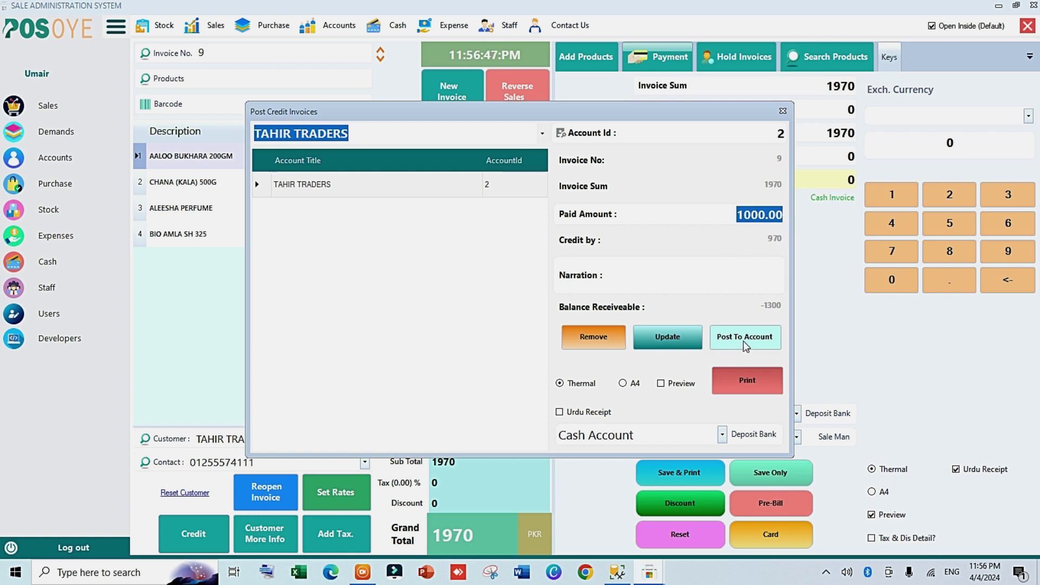
# Step: Remove invoice 9's existing 1000.00 credit posting and close the Post Credit Invoices window
pyautogui.click(726, 270)
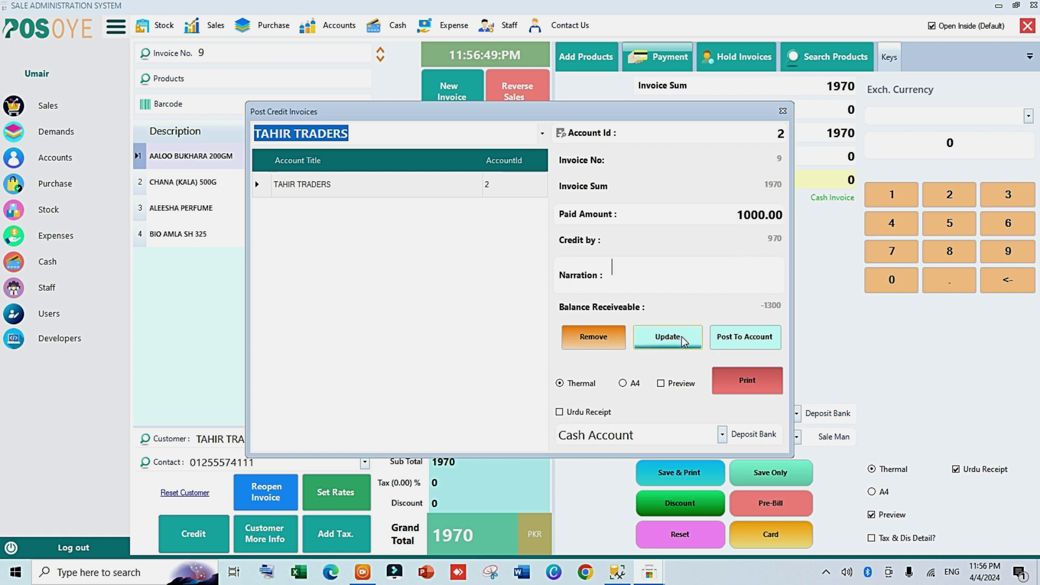
pyautogui.moveTo(736, 215); pyautogui.dragTo(788, 216)
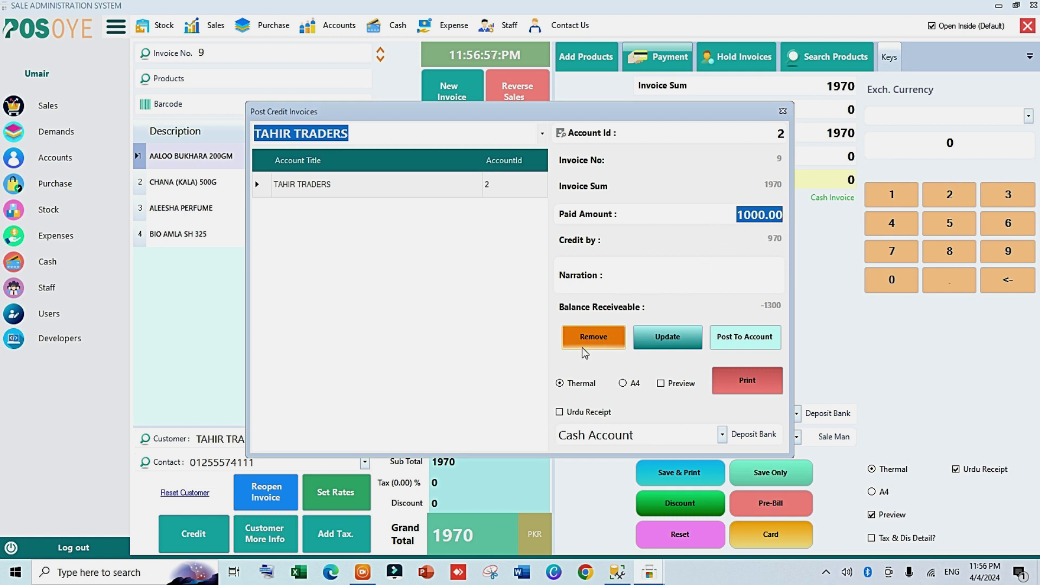
pyautogui.click(728, 215)
pyautogui.click(607, 335)
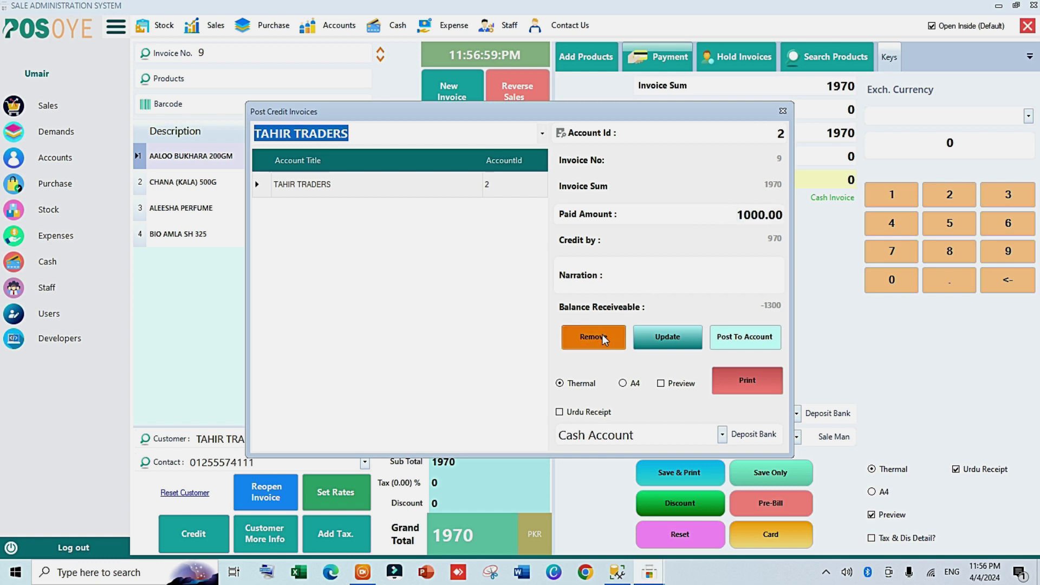
pyautogui.click(545, 327)
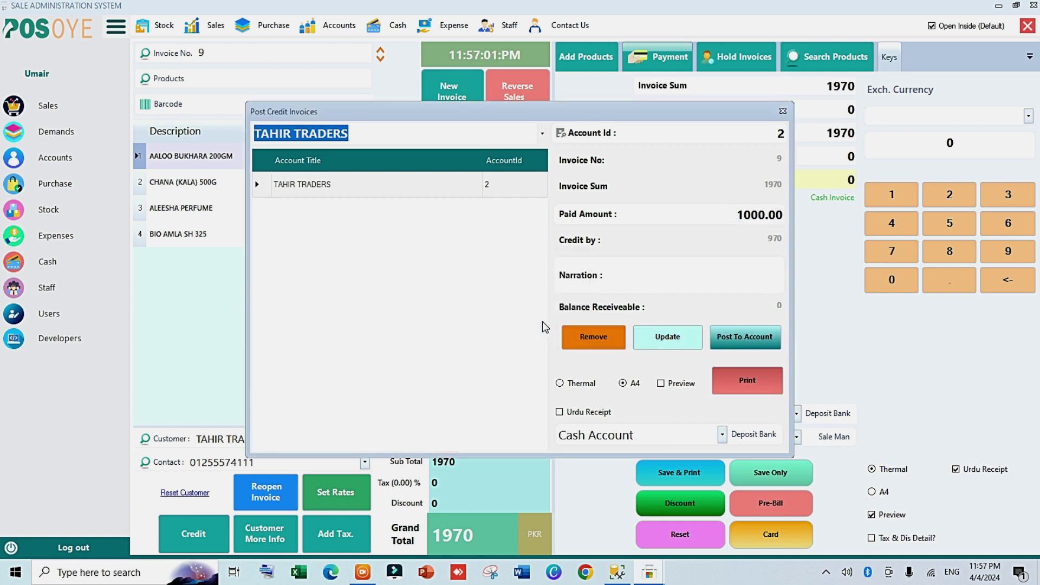
pyautogui.click(782, 111)
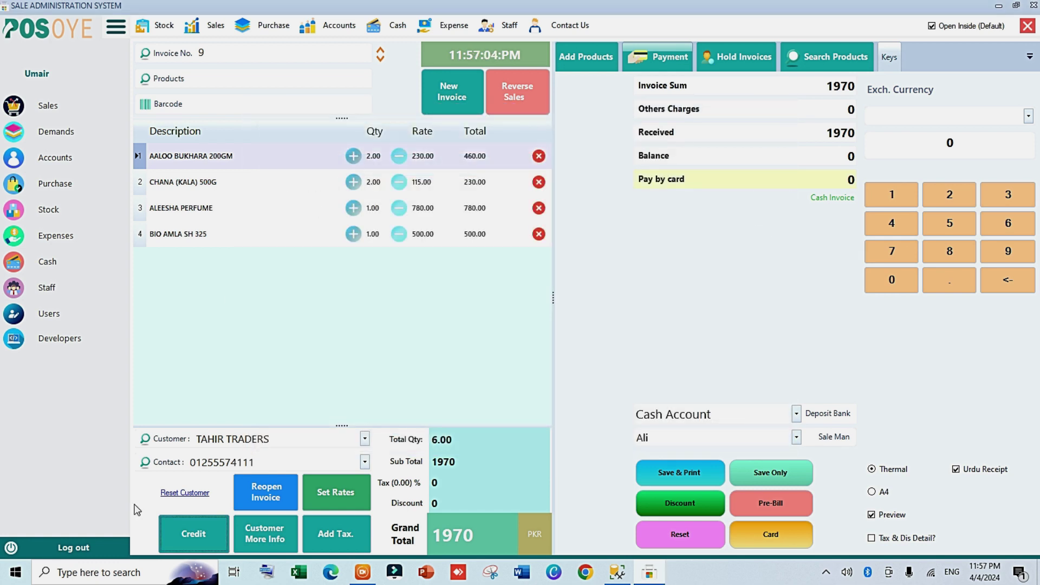
# Step: Post invoice 9 to TAHIR TRADERS' account on credit with 500 paid, leaving 1470 receivable
pyautogui.click(191, 538)
pyautogui.click(771, 214)
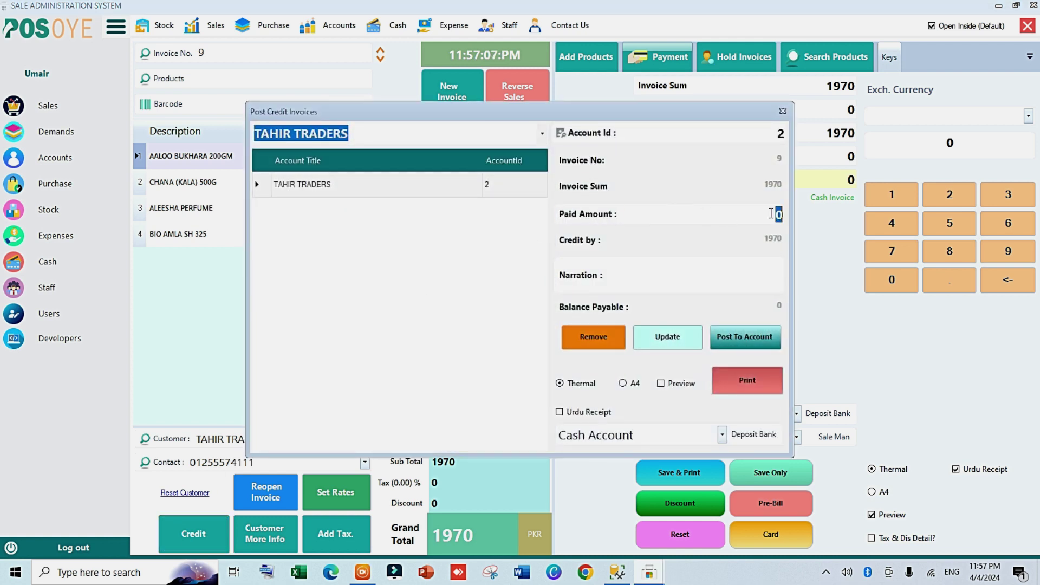
pyautogui.write('500')
pyautogui.click(748, 341)
pyautogui.click(550, 326)
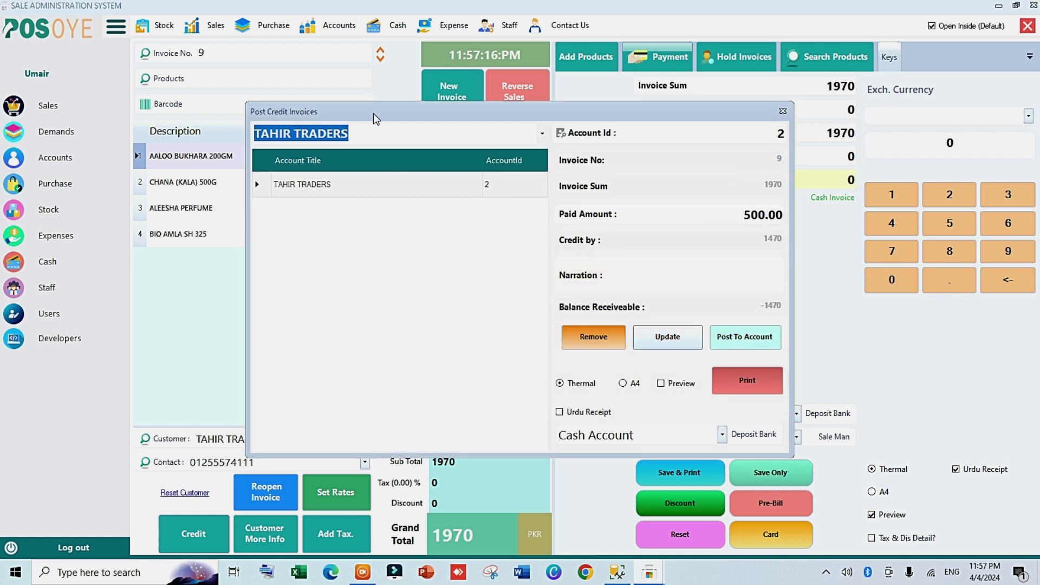
# Step: Preview the sale credit invoice for printing, then close the preview and the posting window
pyautogui.click(369, 136)
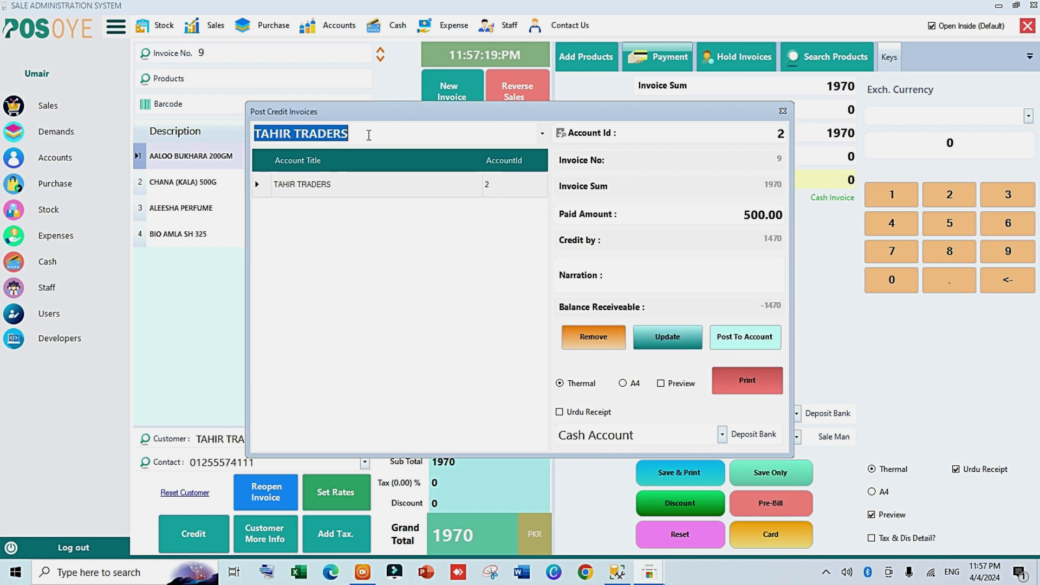
pyautogui.click(678, 383)
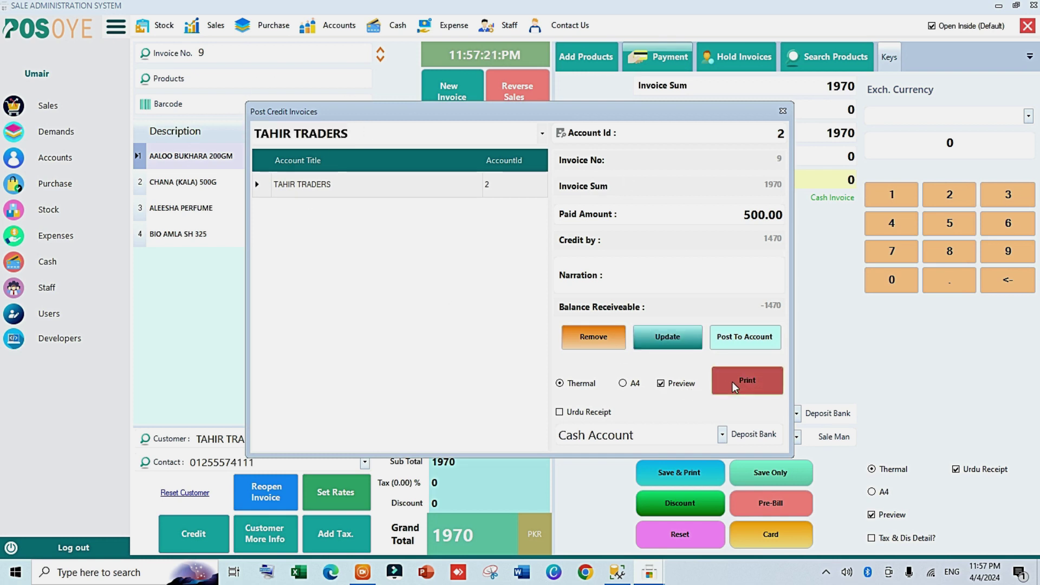
pyautogui.click(737, 381)
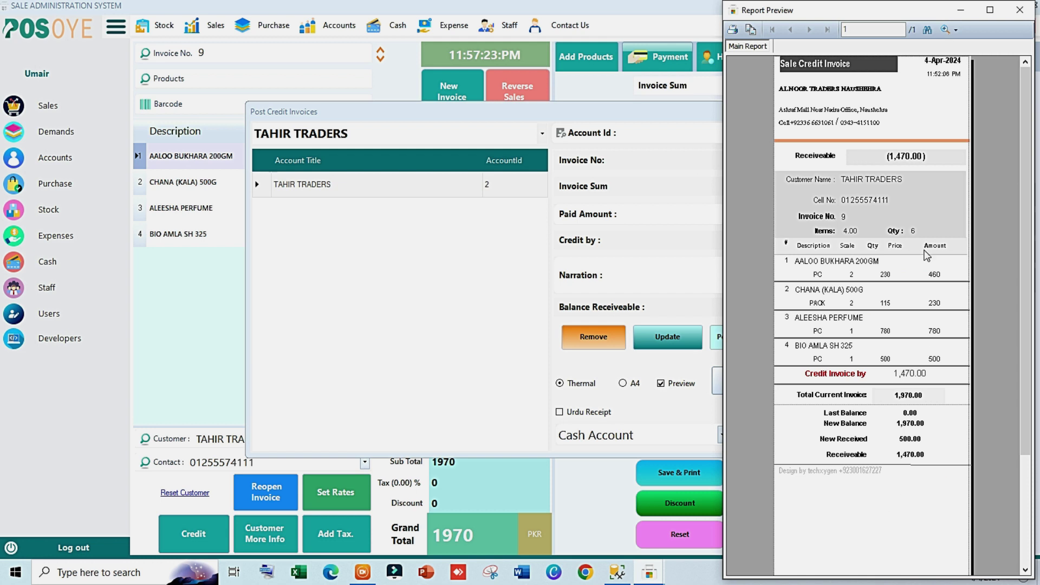
pyautogui.click(1020, 10)
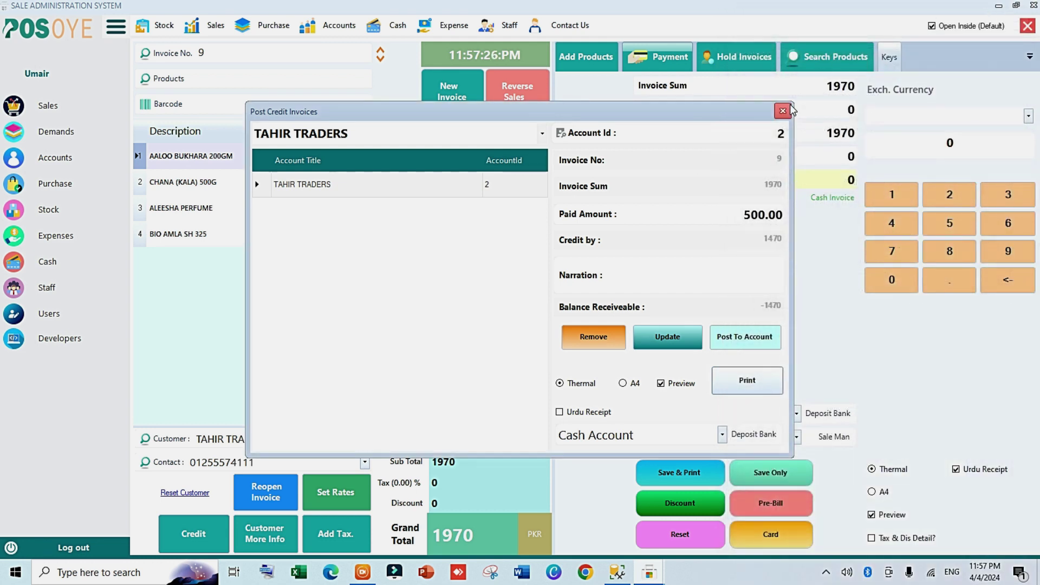
pyautogui.click(783, 110)
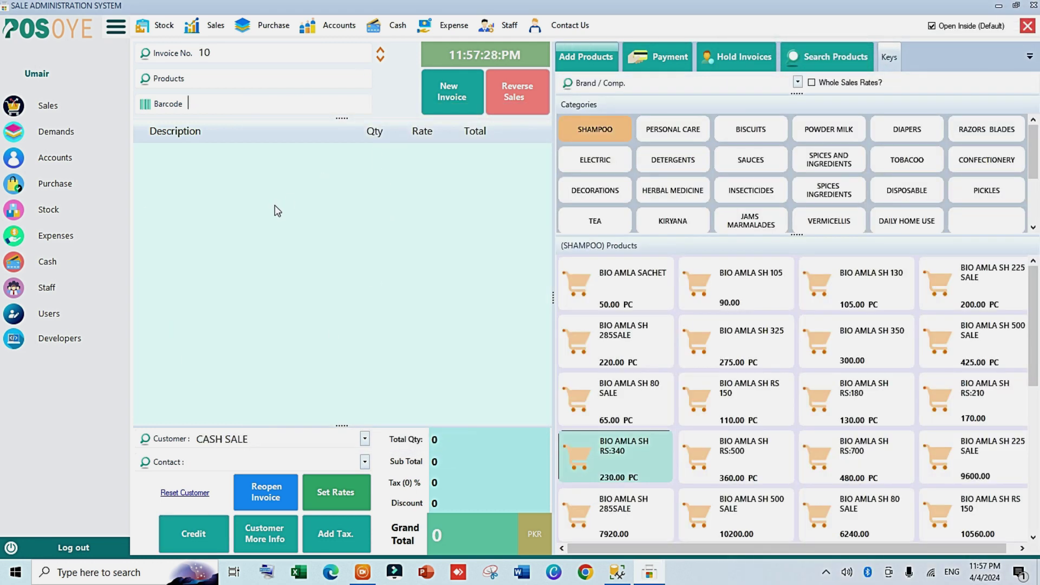
pyautogui.click(346, 17)
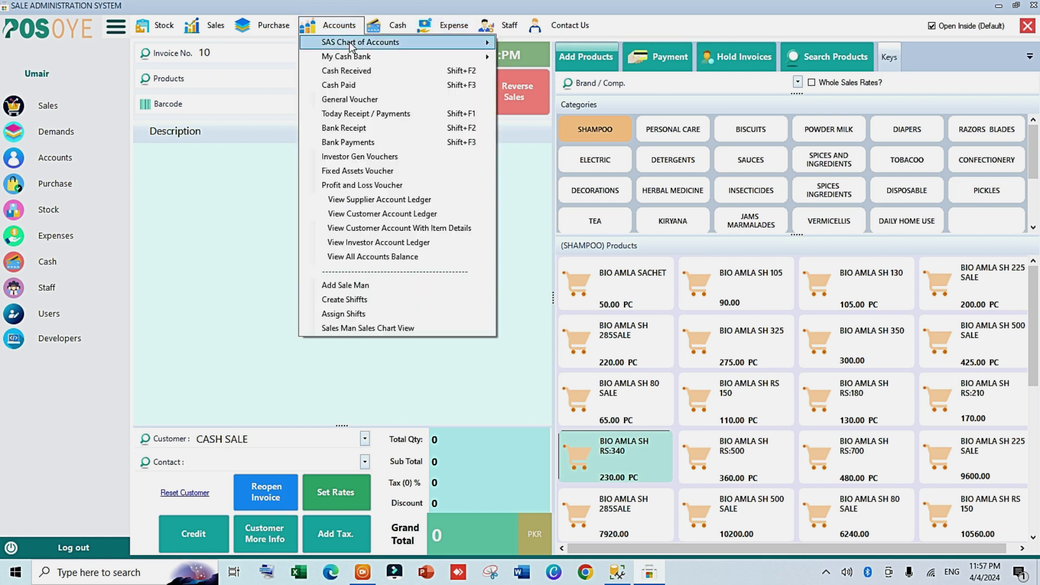
pyautogui.moveTo(329, 58)
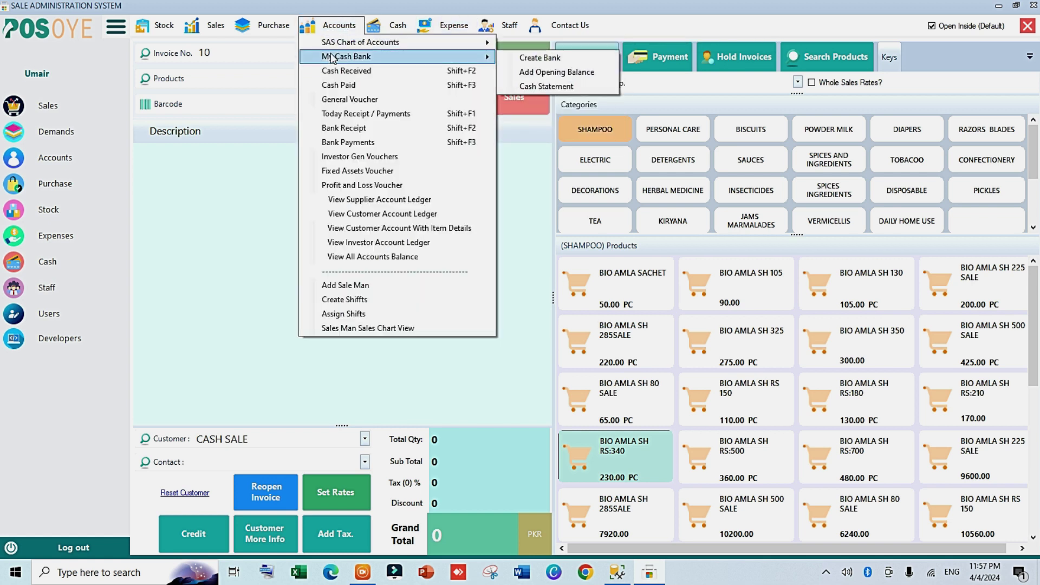
pyautogui.click(529, 87)
pyautogui.click(350, 100)
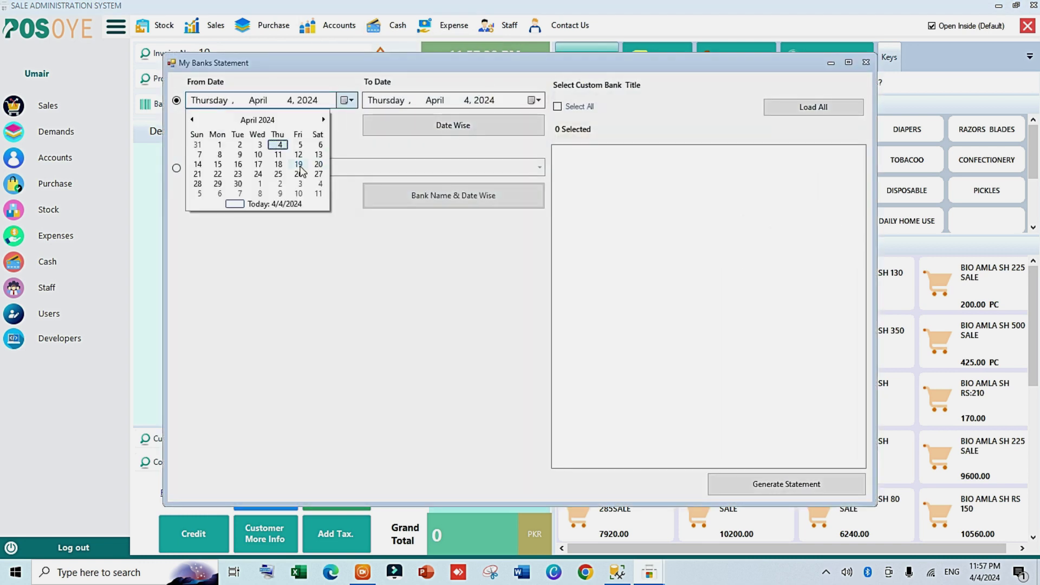
pyautogui.click(223, 149)
pyautogui.click(478, 130)
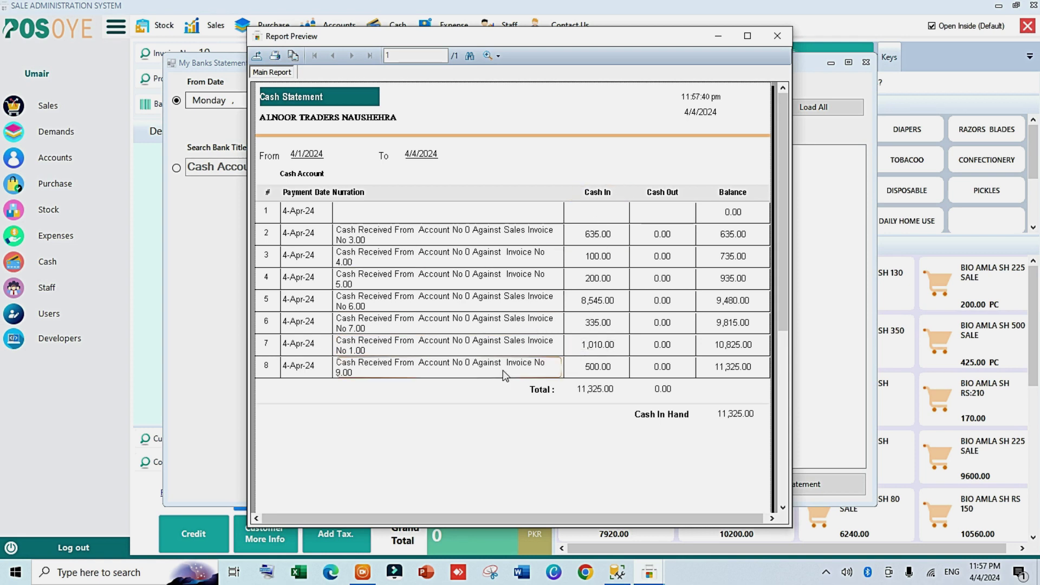
pyautogui.click(347, 374)
pyautogui.click(597, 368)
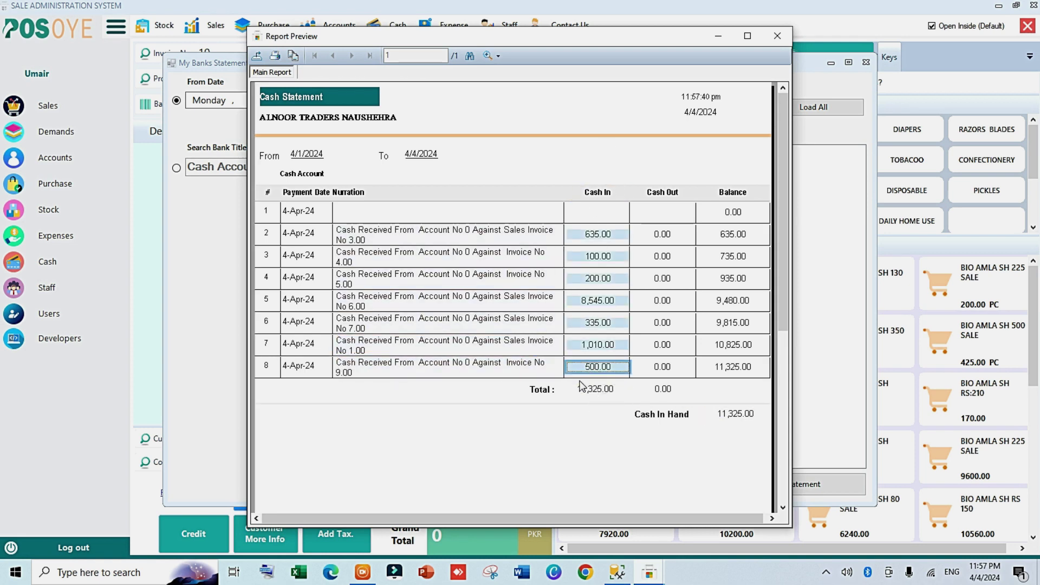
pyautogui.click(770, 37)
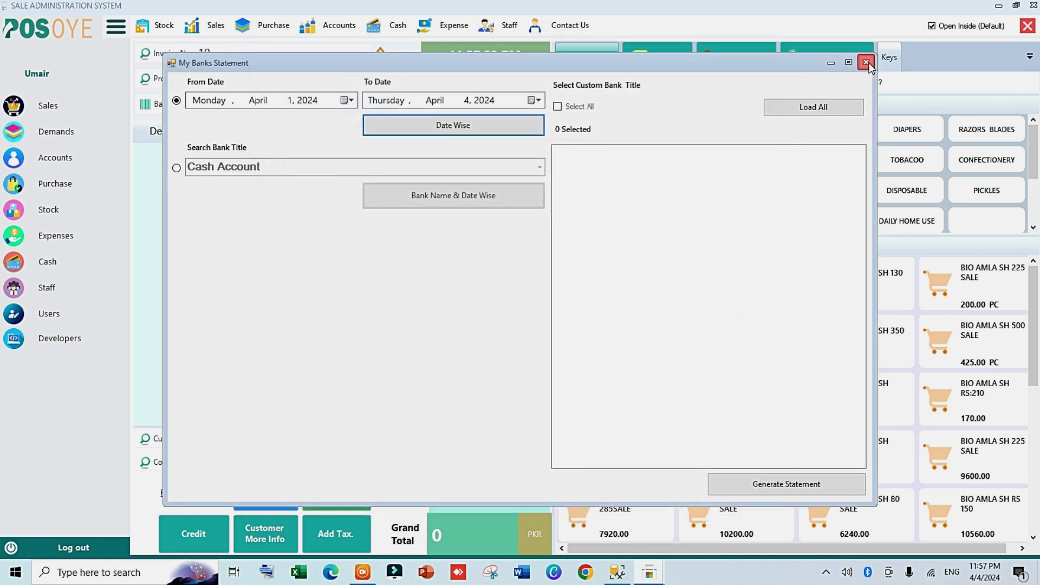
pyautogui.click(866, 63)
pyautogui.click(339, 25)
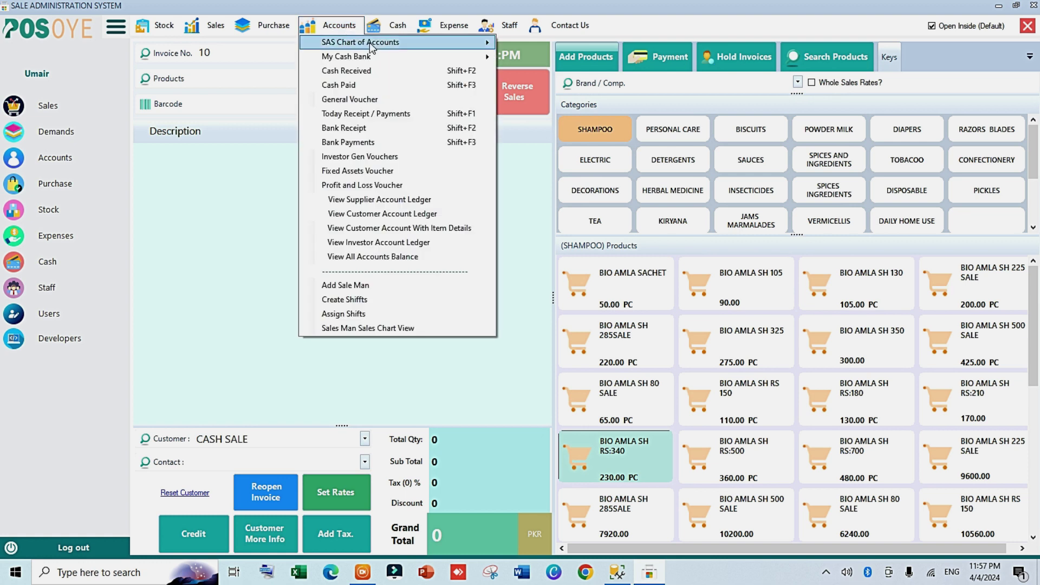
pyautogui.moveTo(373, 48)
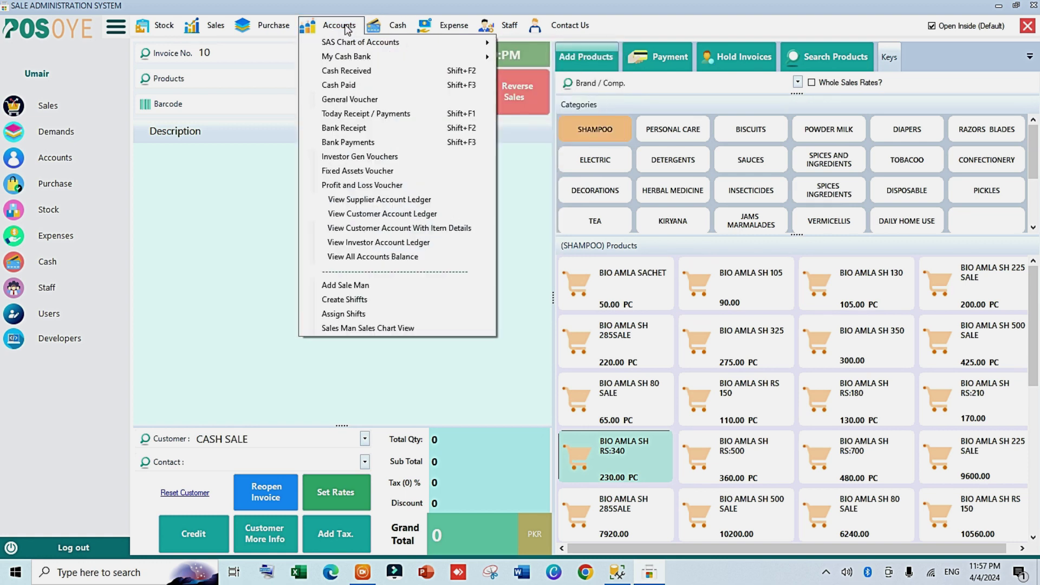
# Step: Load TAHIR TRADERS' customer account ledger from 1 April
pyautogui.click(379, 216)
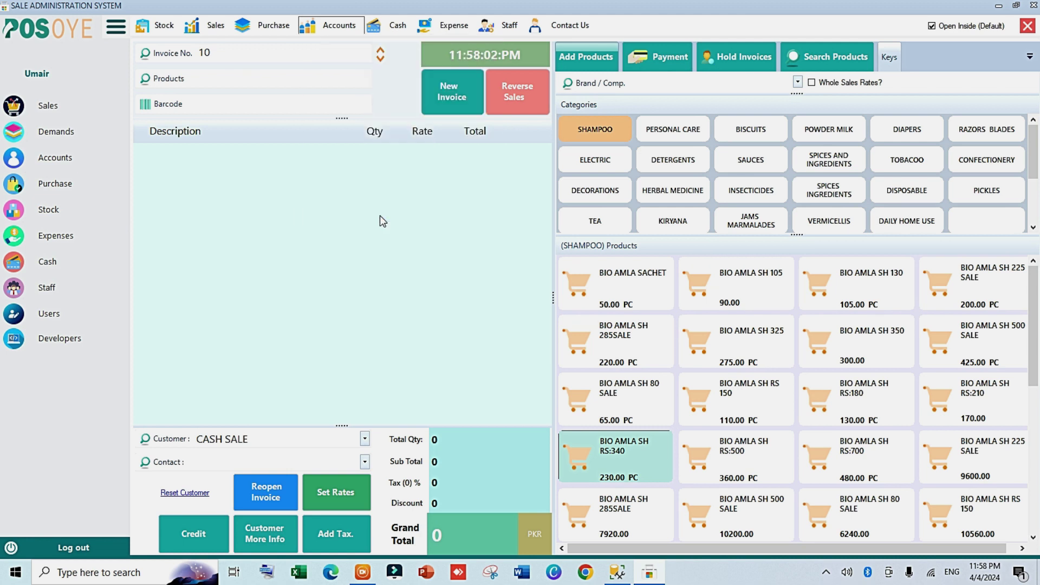
pyautogui.click(336, 56)
pyautogui.click(259, 100)
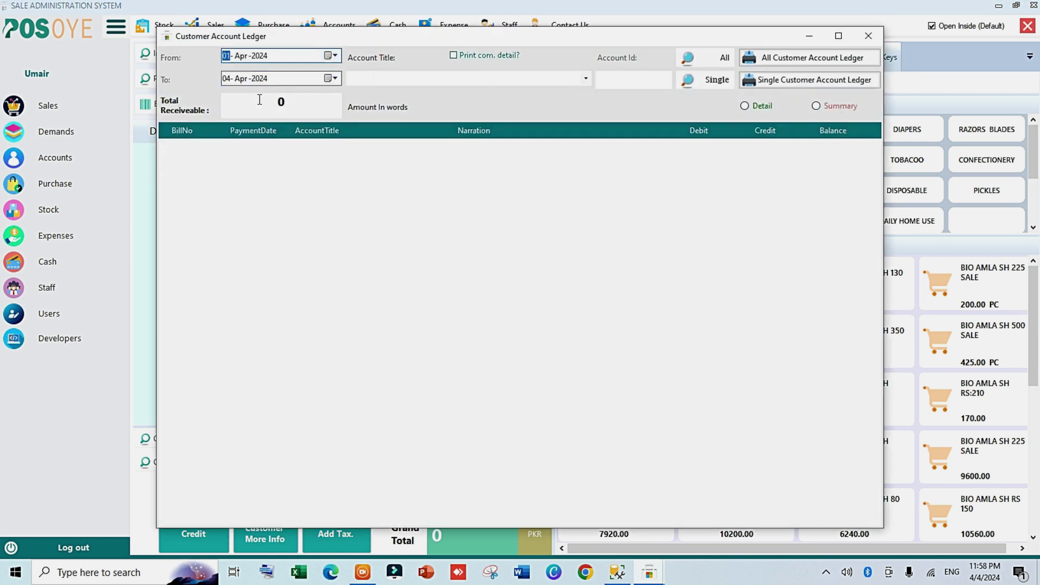
pyautogui.click(574, 80)
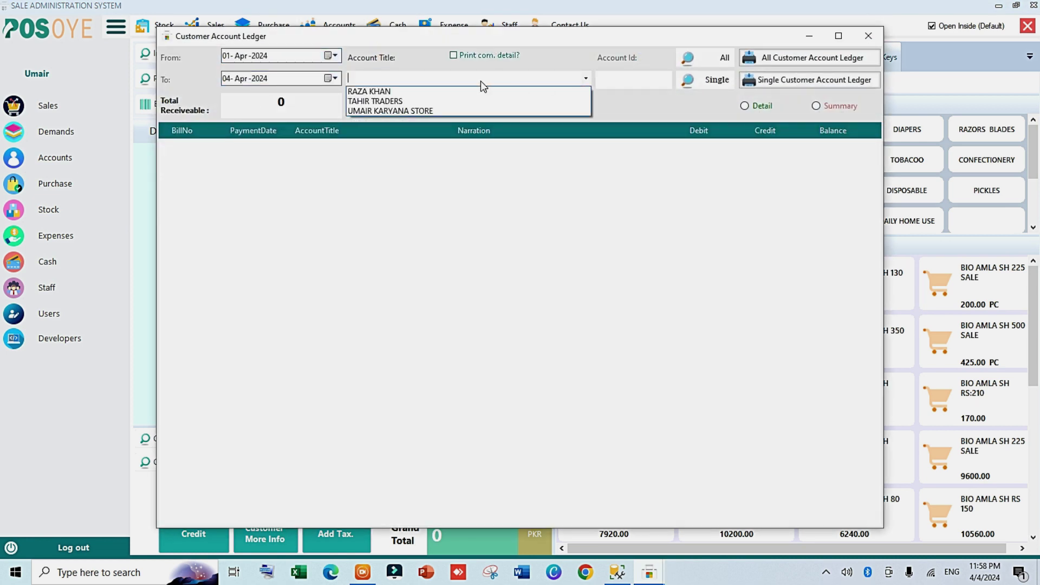
pyautogui.click(417, 103)
pyautogui.click(700, 83)
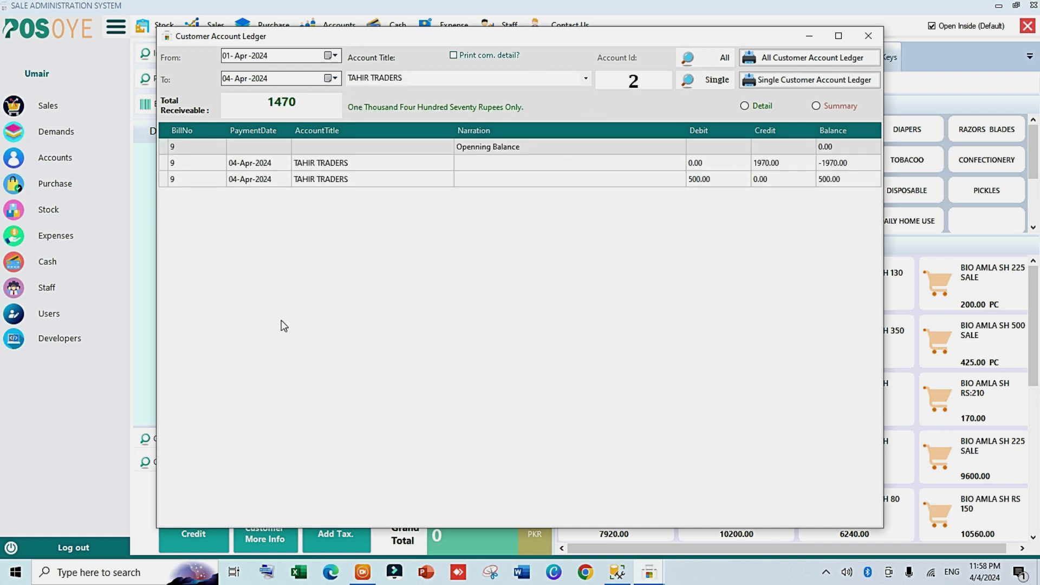
# Step: Generate the all-customer ledger as a summary report
pyautogui.click(711, 60)
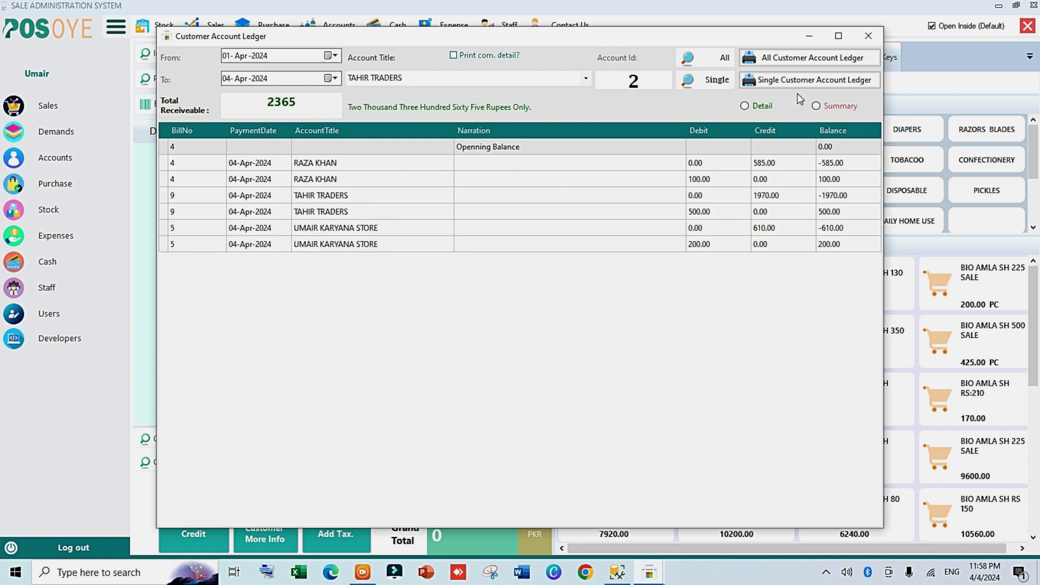
pyautogui.click(761, 106)
pyautogui.click(837, 106)
pyautogui.click(788, 58)
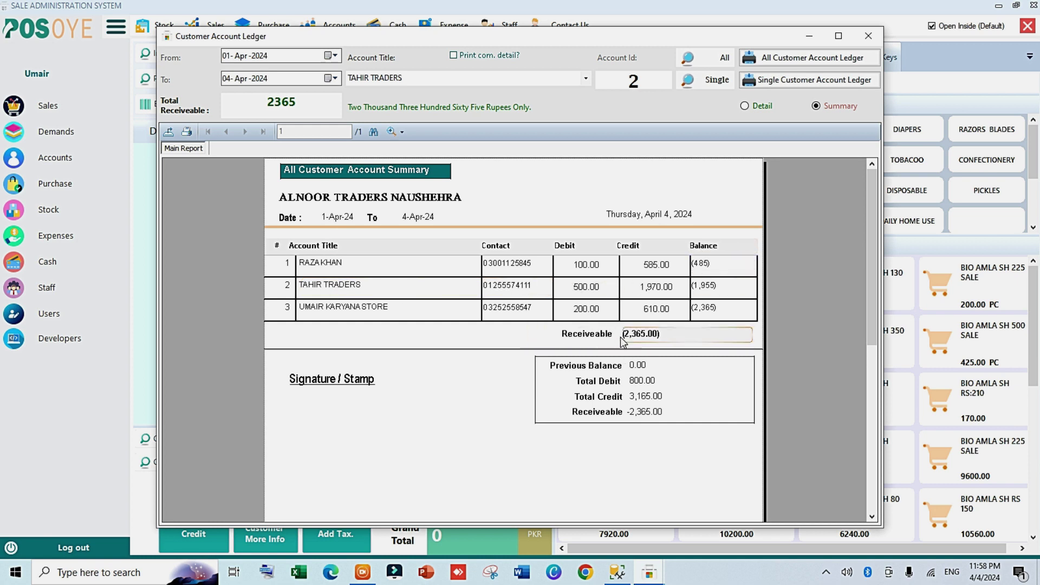
# Step: Switch the all-customer ledger to the detailed report, showing 2,365 receivable overall
pyautogui.click(761, 106)
pyautogui.click(794, 57)
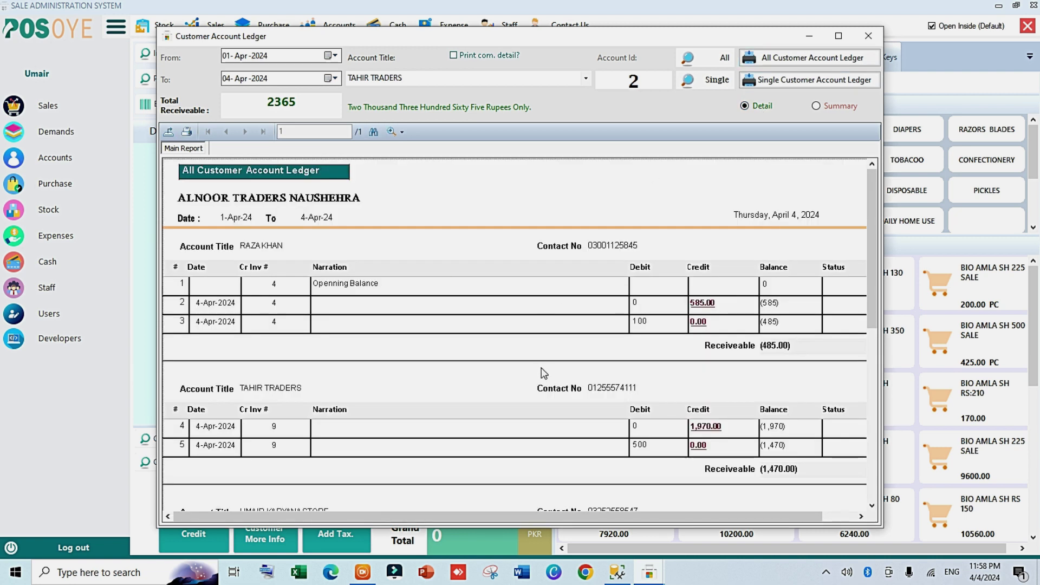
pyautogui.scroll(-2, 541, 372)
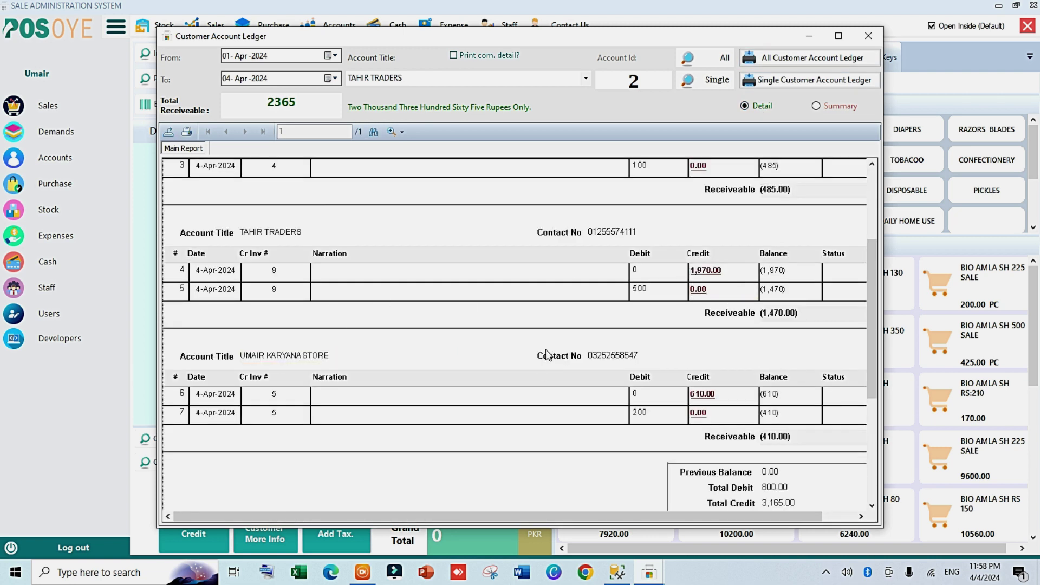
pyautogui.scroll(-3, 743, 314)
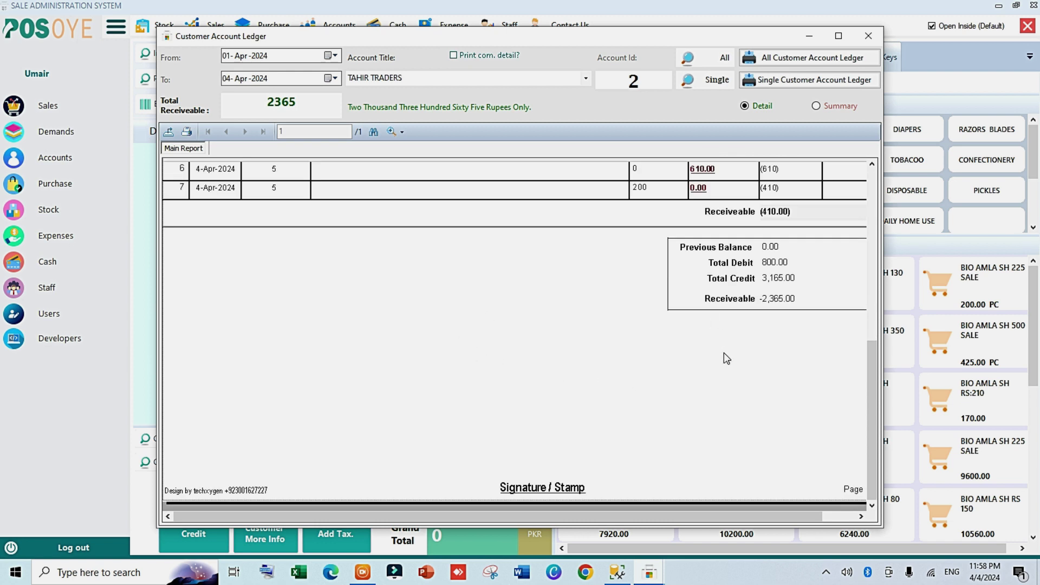
pyautogui.scroll(5, 737, 303)
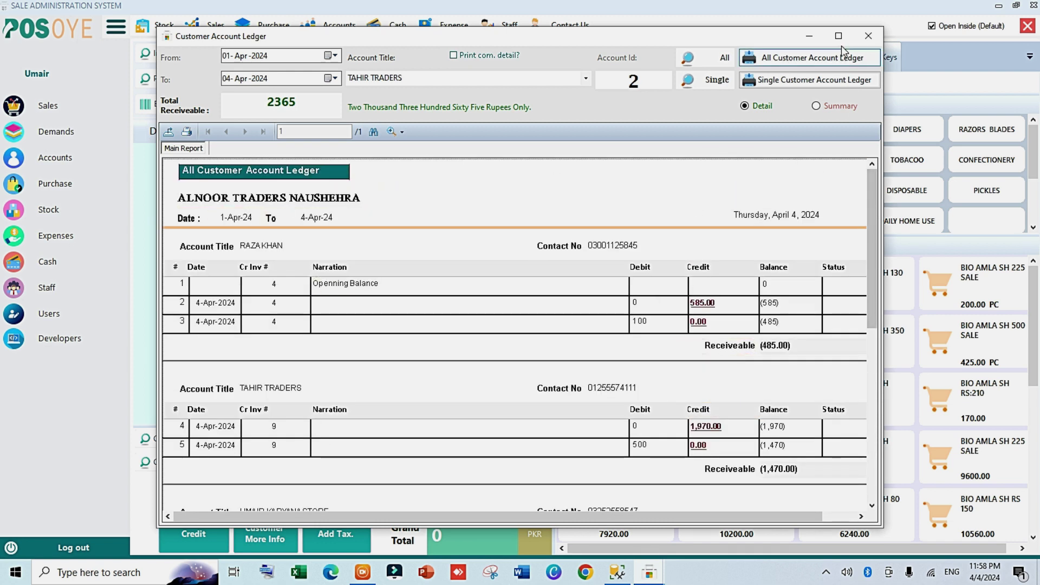
pyautogui.click(868, 36)
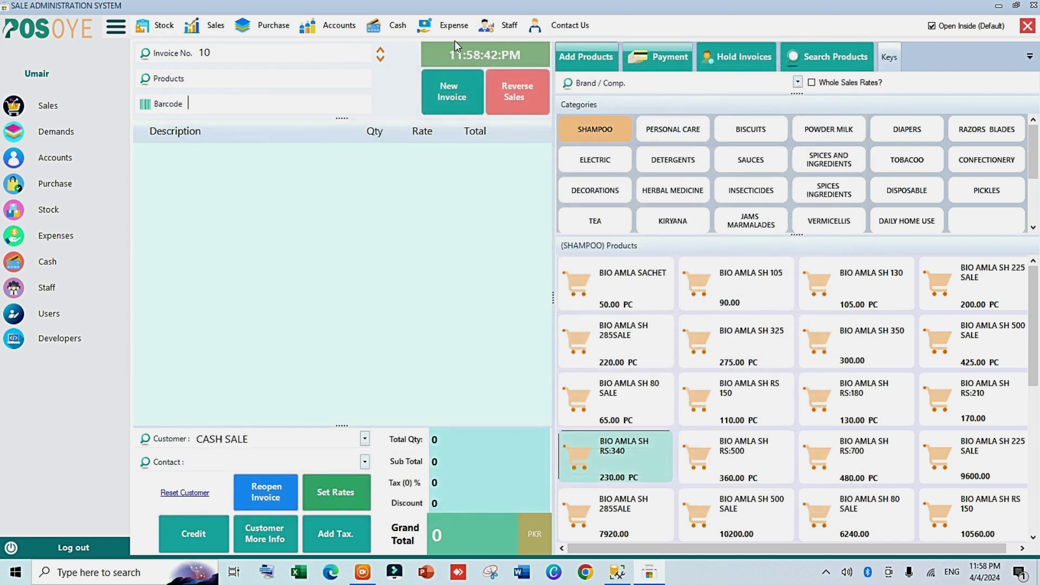
pyautogui.click(354, 23)
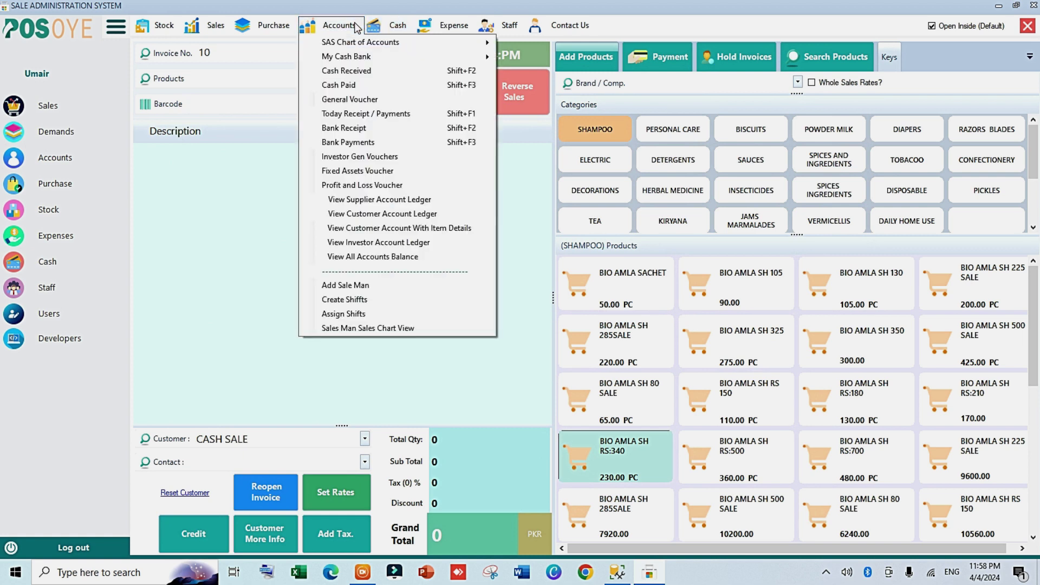
pyautogui.click(416, 228)
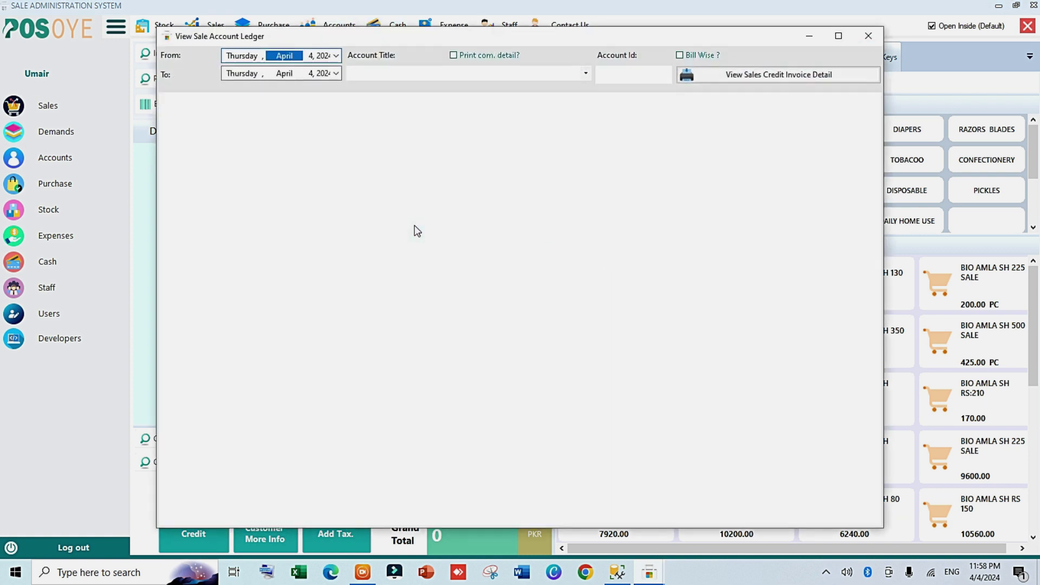
pyautogui.click(335, 55)
pyautogui.click(254, 100)
pyautogui.click(585, 73)
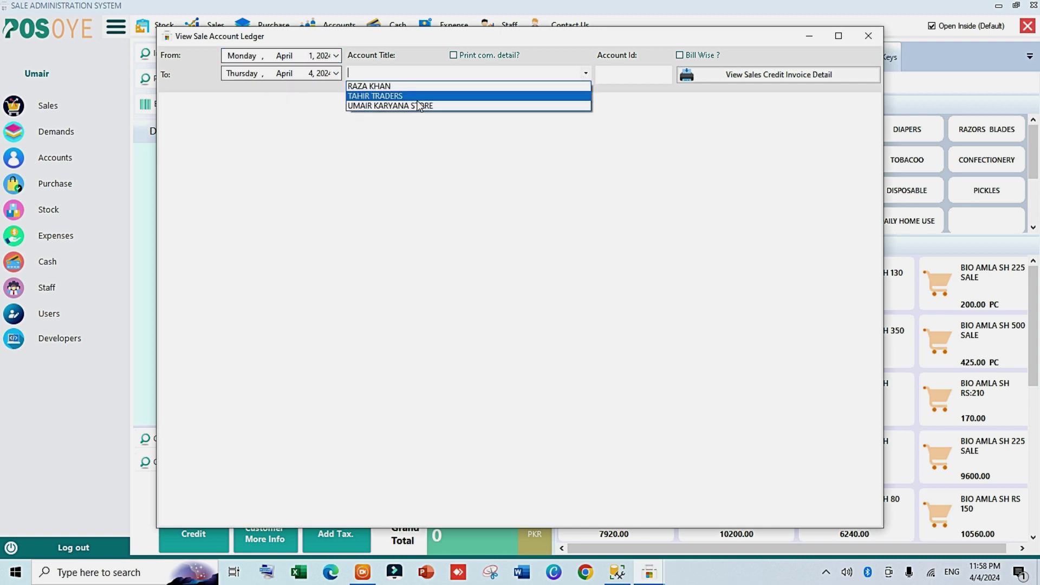
pyautogui.click(433, 95)
pyautogui.click(692, 62)
pyautogui.click(729, 74)
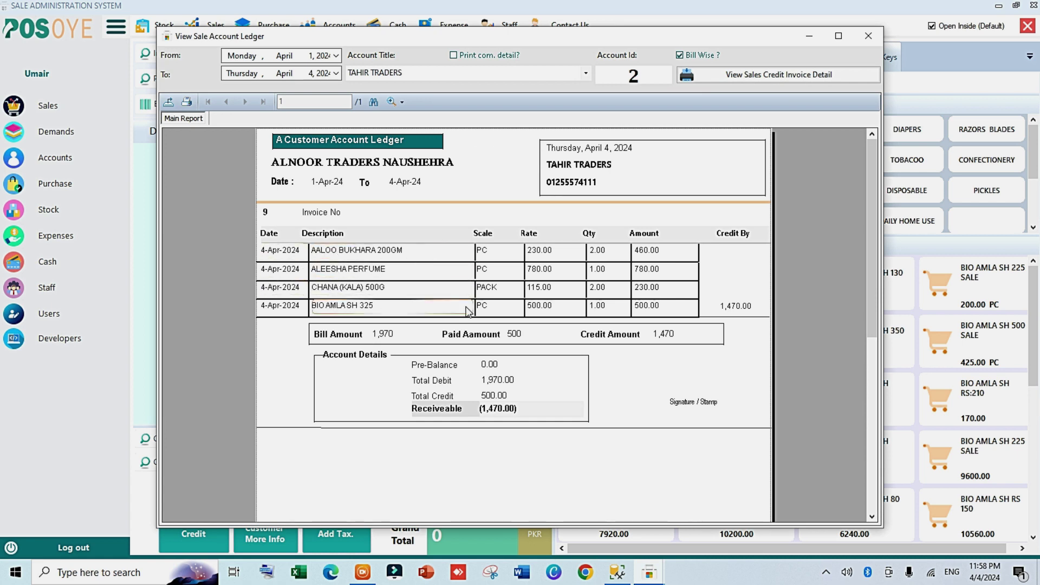
pyautogui.click(586, 73)
pyautogui.click(476, 86)
pyautogui.click(686, 76)
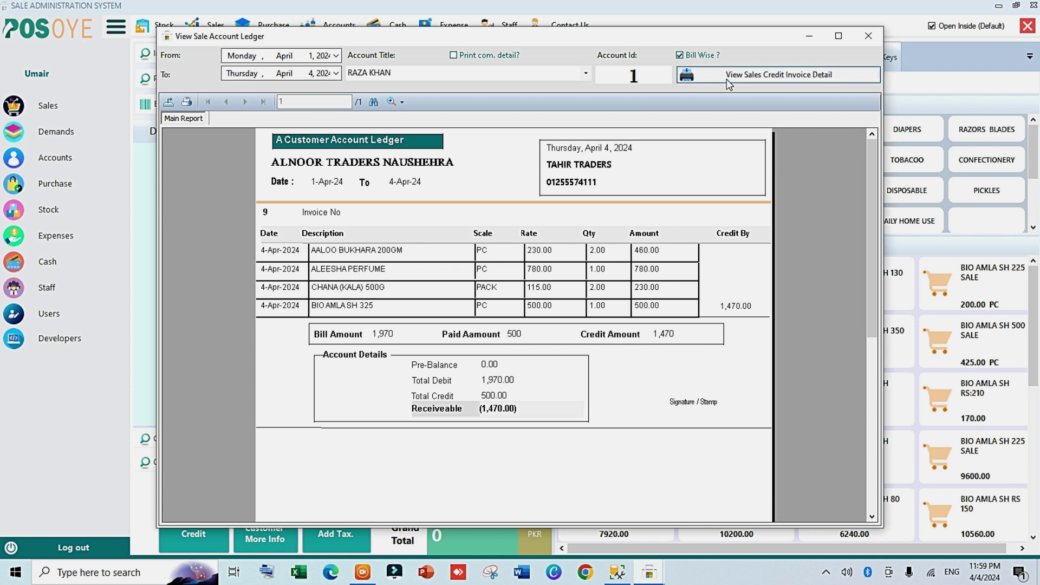
pyautogui.click(681, 56)
pyautogui.click(756, 74)
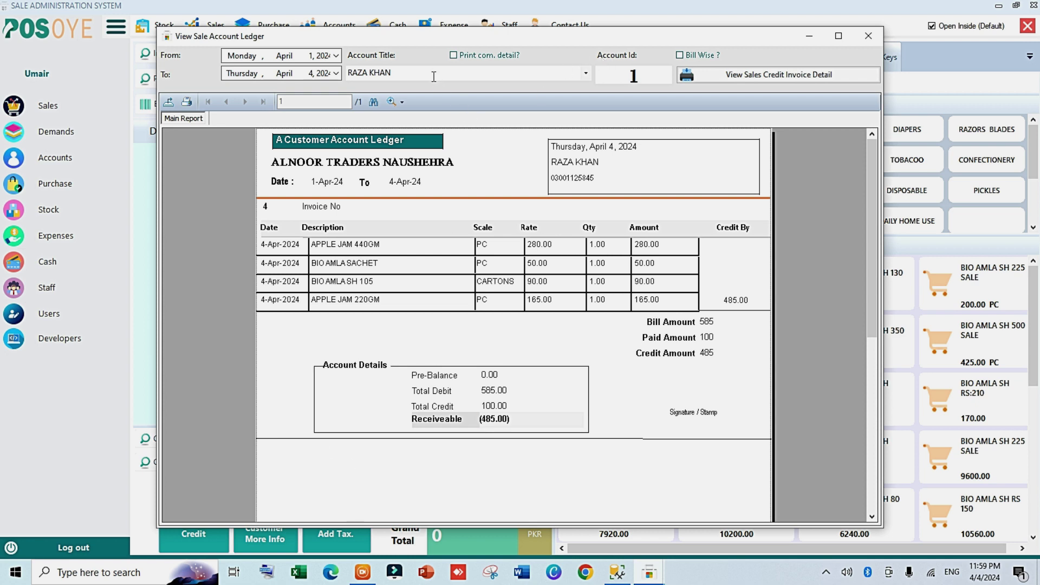
pyautogui.click(585, 73)
pyautogui.click(390, 93)
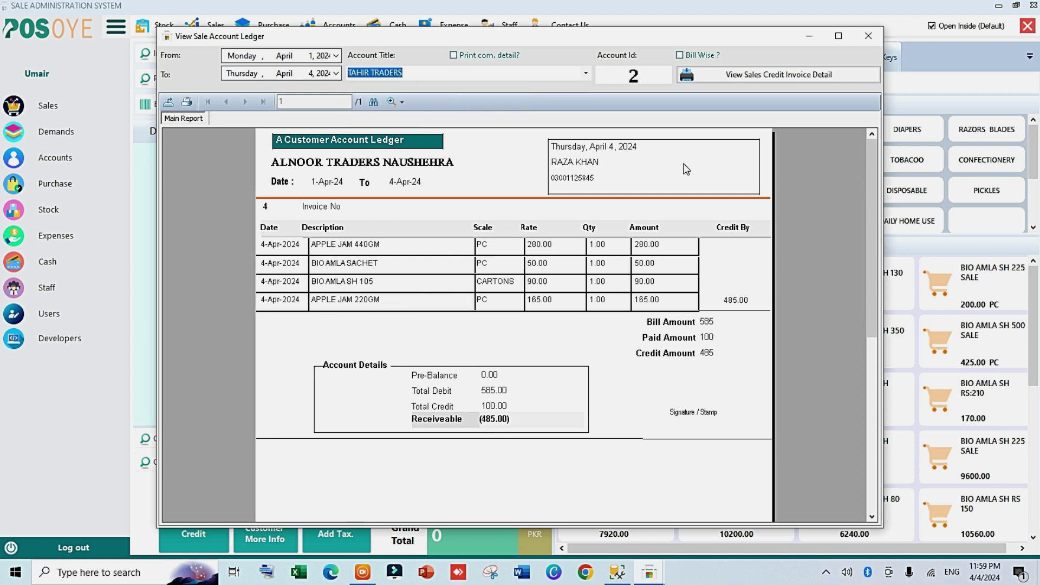
pyautogui.click(733, 76)
pyautogui.click(680, 55)
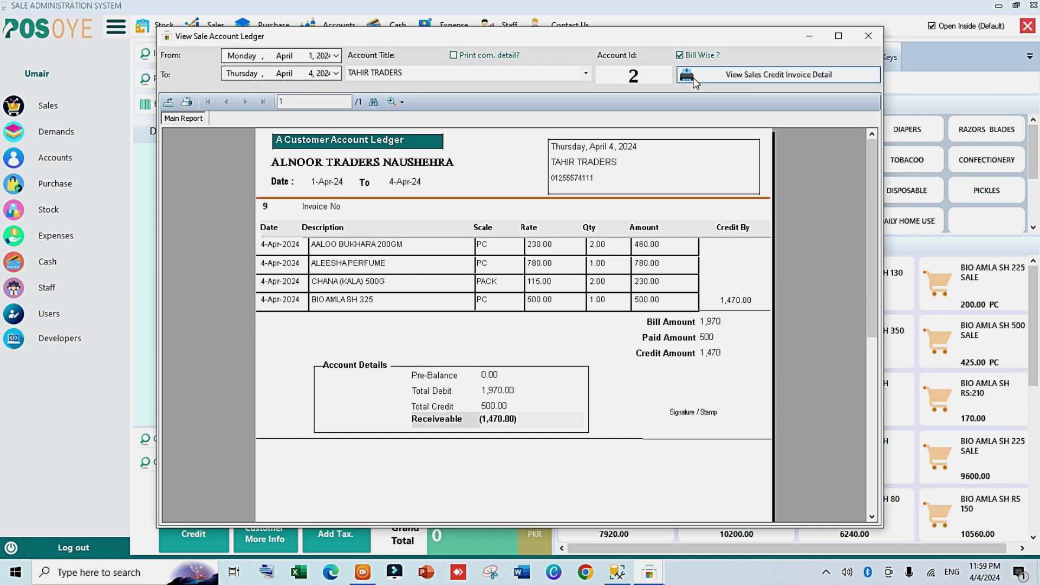
pyautogui.click(869, 36)
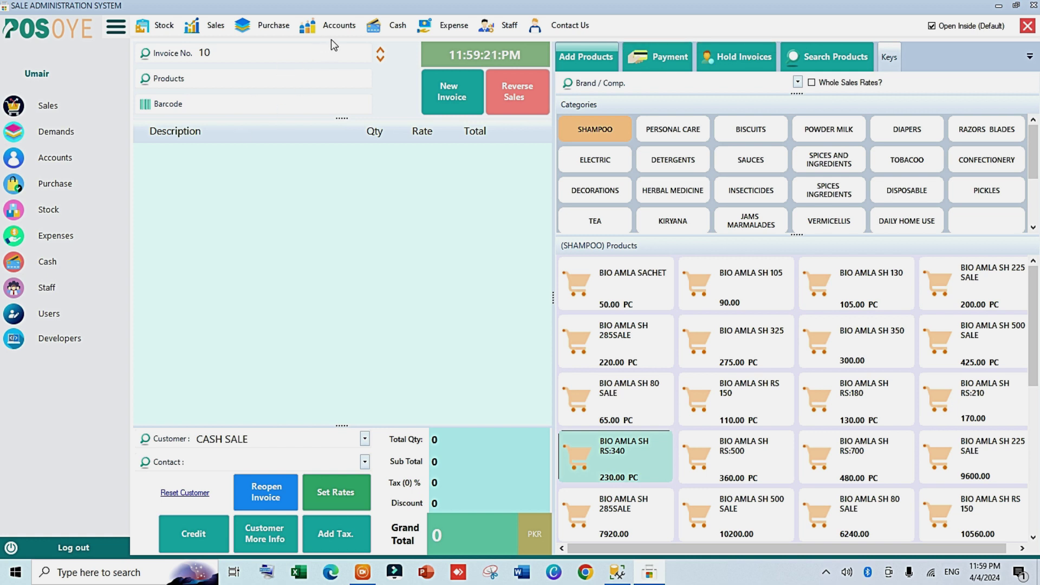
# Step: Record a 400 cash receipt from TAHIR TRADERS in the Cash Received form
pyautogui.click(340, 25)
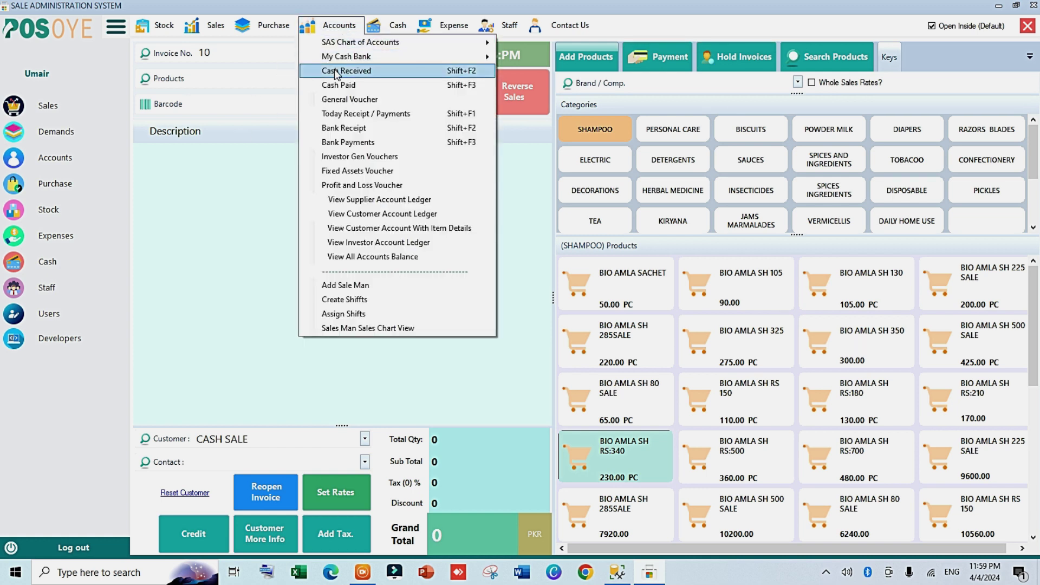
pyautogui.click(334, 70)
pyautogui.click(475, 54)
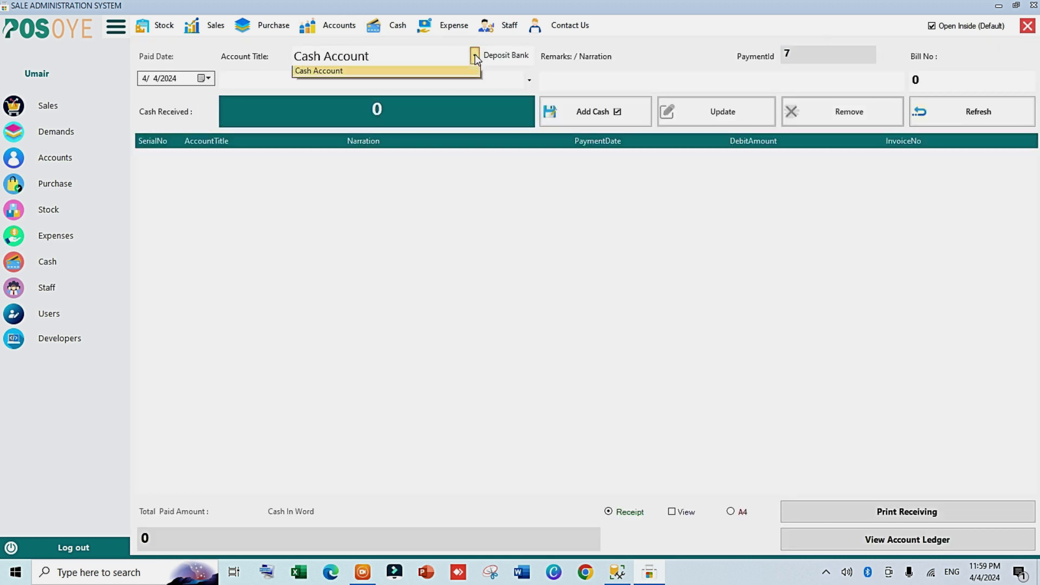
pyautogui.click(529, 80)
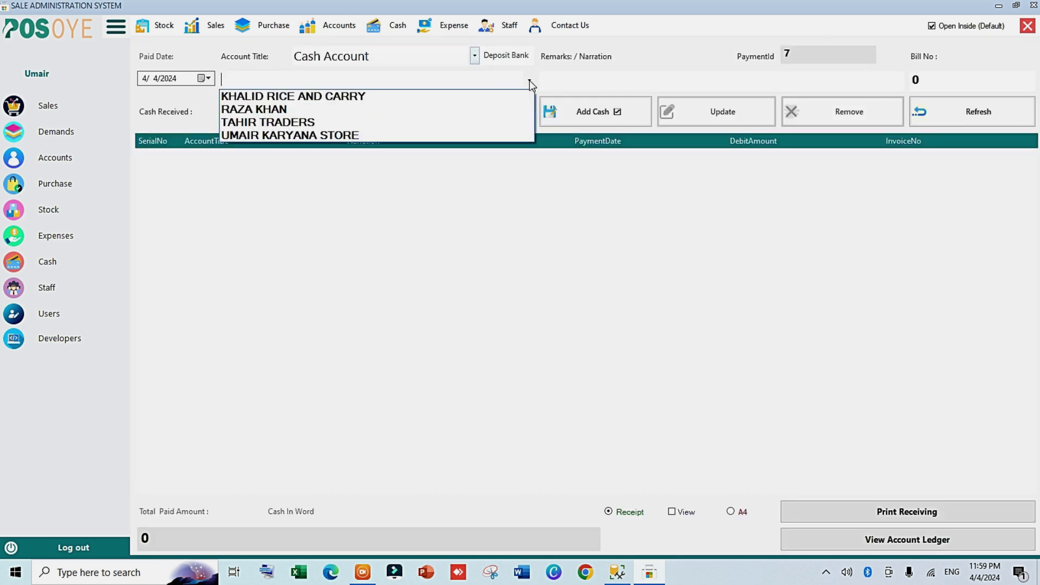
pyautogui.click(288, 122)
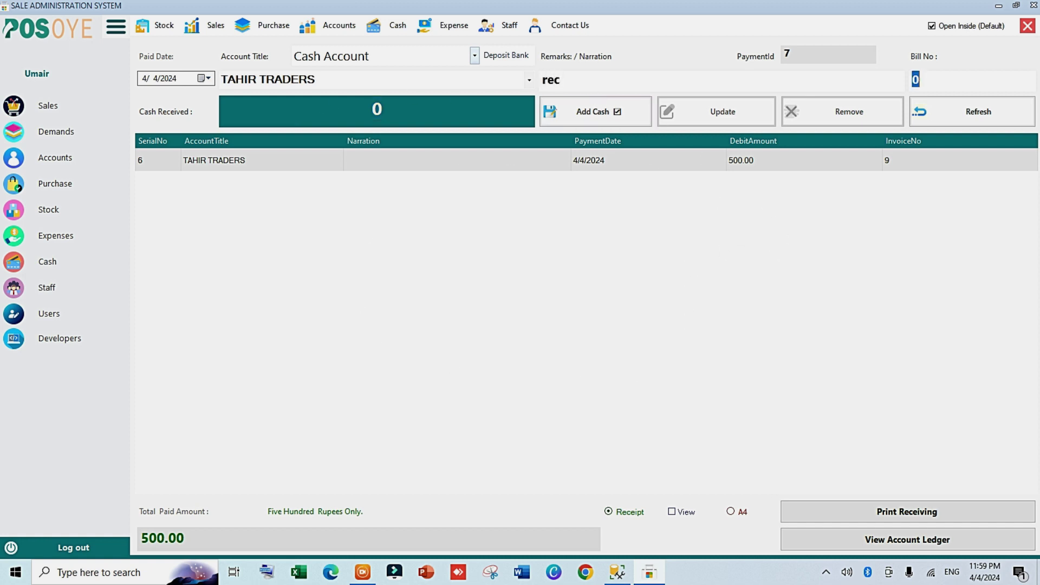
pyautogui.press('Tab')
pyautogui.write('400')
pyautogui.press('Tab')
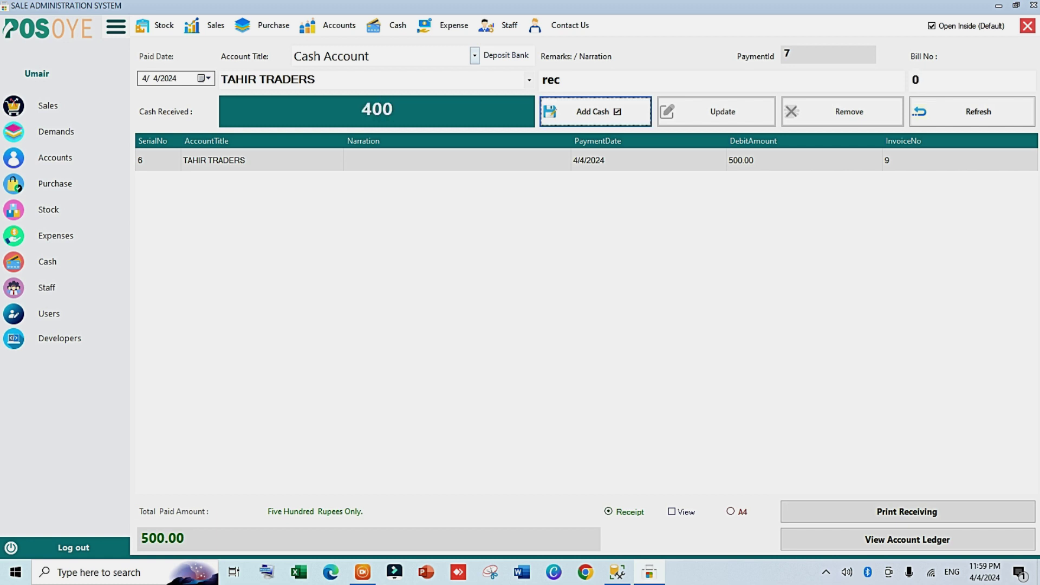
pyautogui.press('Return')
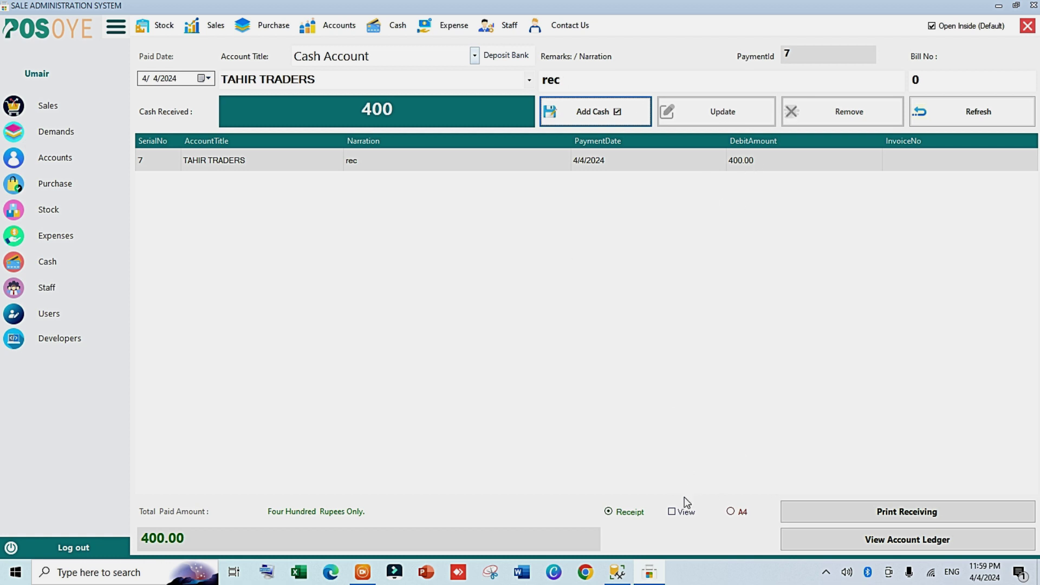
# Step: Preview the payment receipt in both Receipt and A4 formats, then open the customer account ledger
pyautogui.click(684, 511)
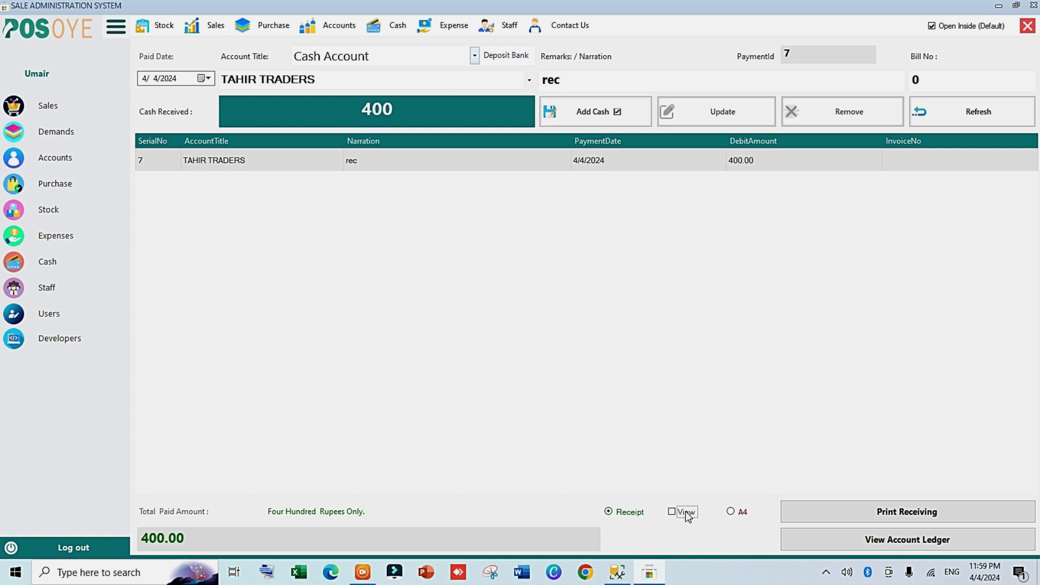
pyautogui.click(821, 511)
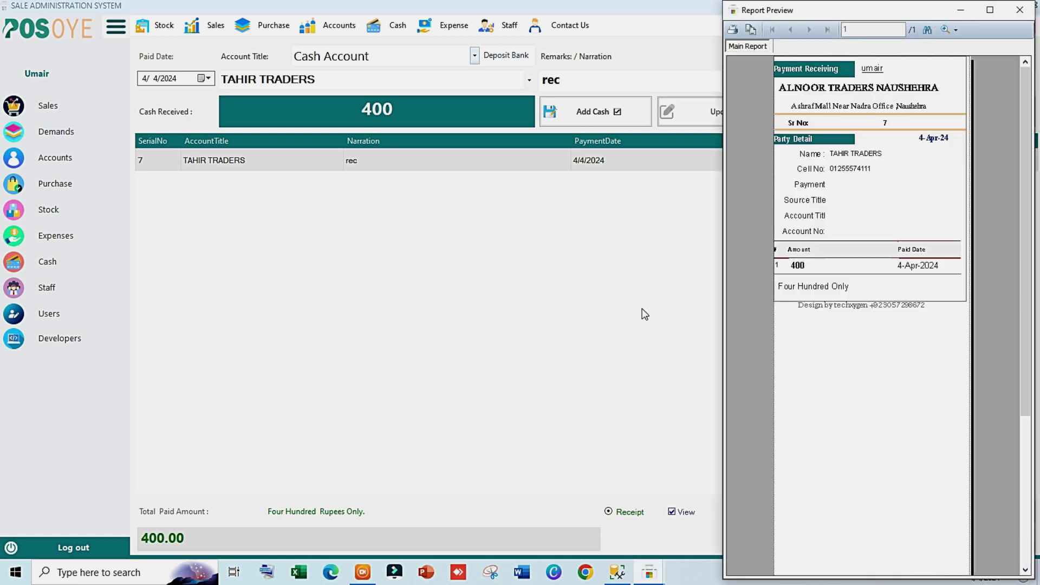
pyautogui.click(1020, 9)
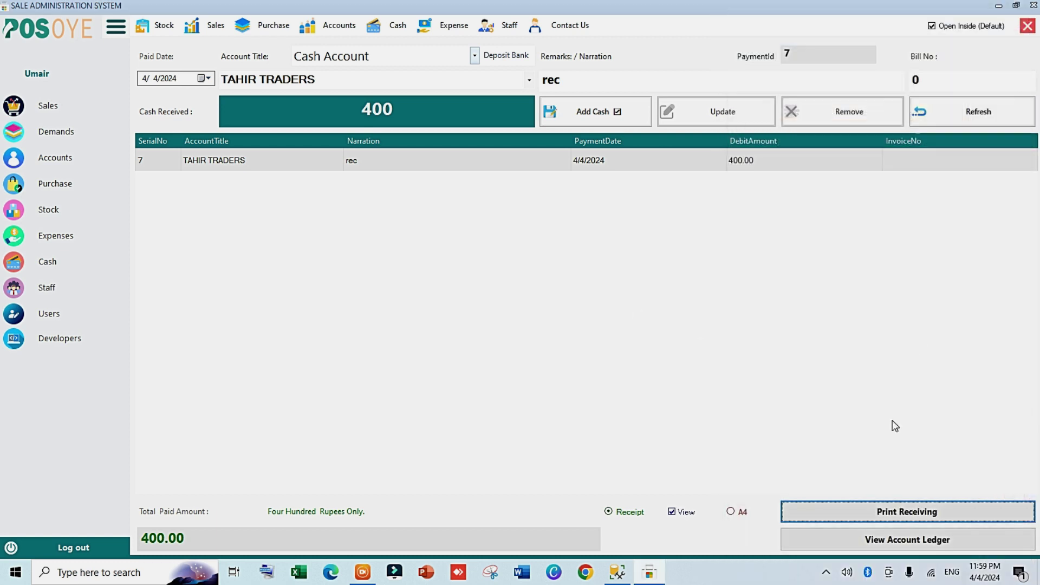
pyautogui.click(750, 513)
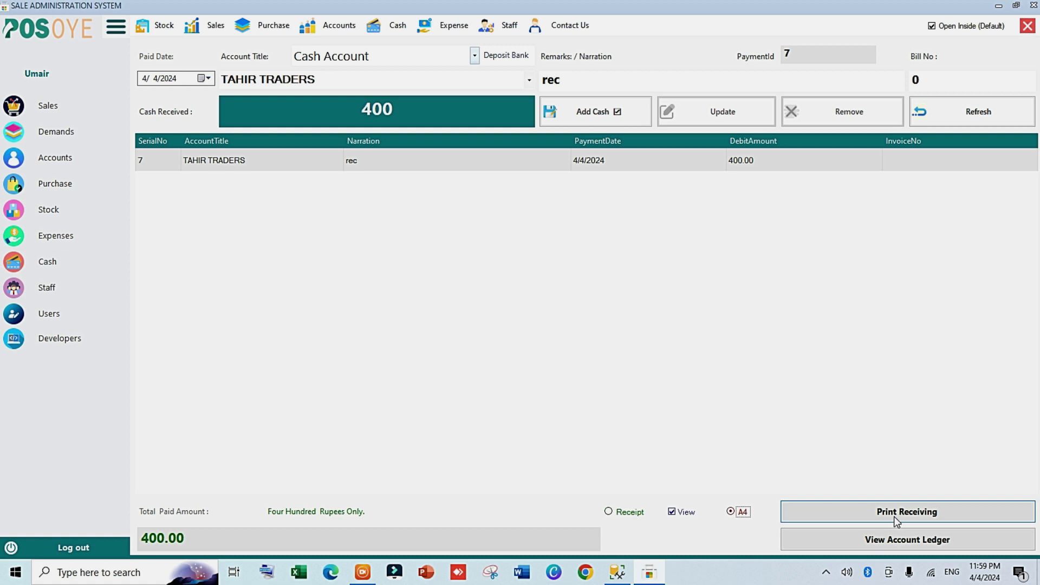
pyautogui.click(894, 516)
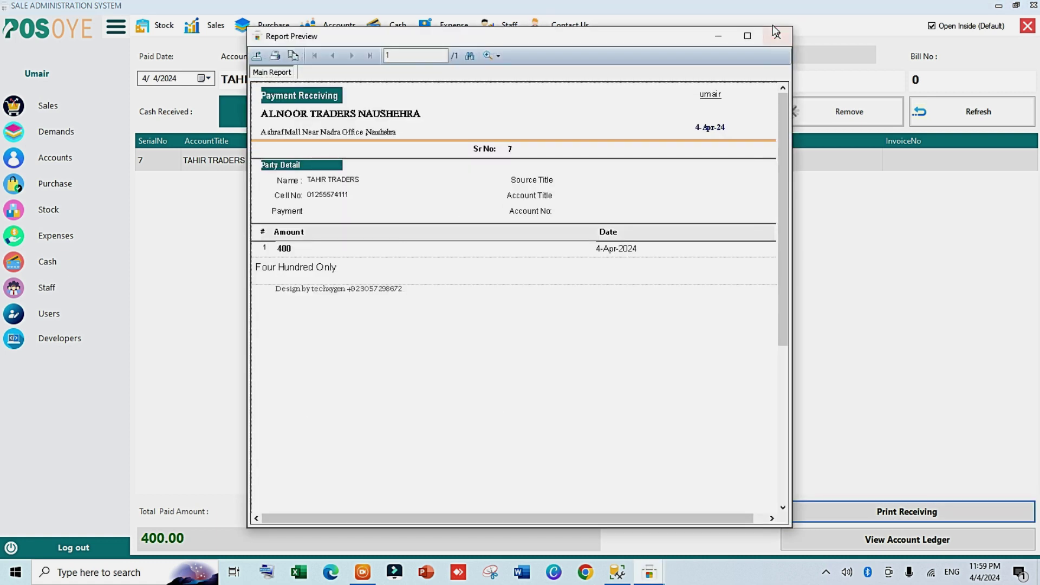
pyautogui.click(776, 33)
pyautogui.click(859, 538)
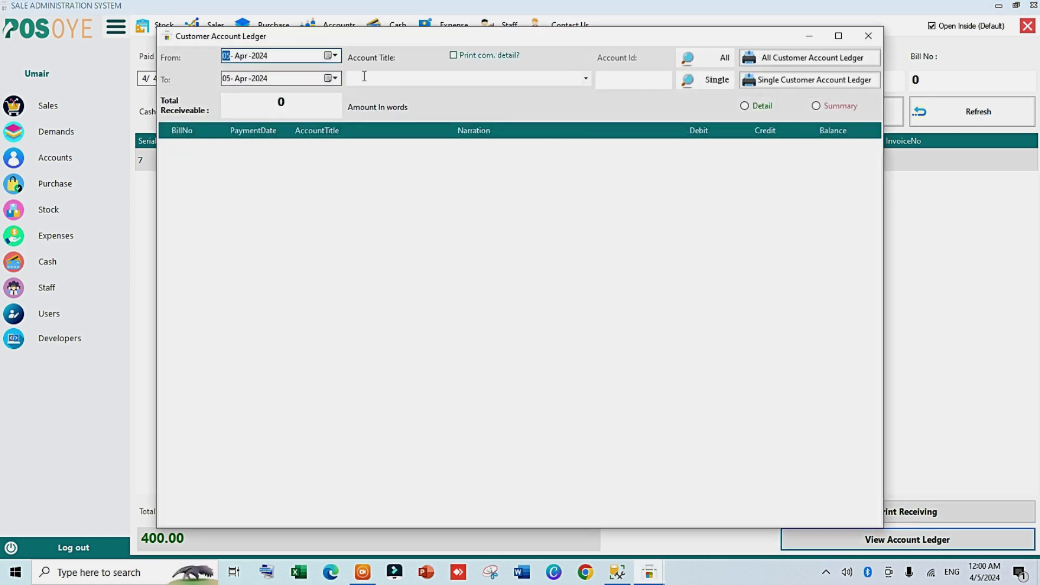
# Step: Load TAHIR TRADERS' ledger from 1 April, showing 1,070 receivable
pyautogui.click(334, 56)
pyautogui.click(252, 102)
pyautogui.click(585, 79)
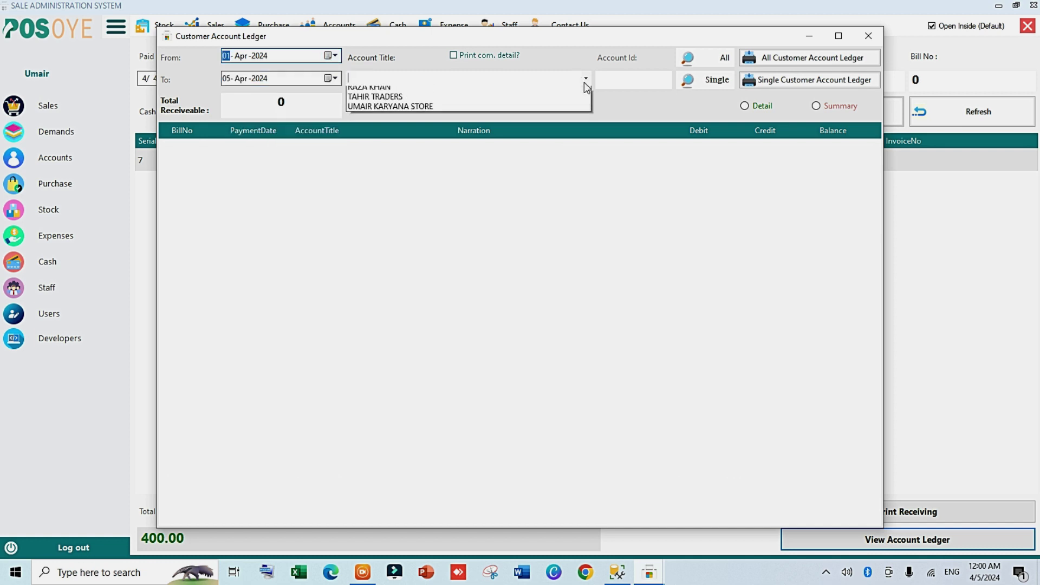
pyautogui.click(412, 97)
pyautogui.click(699, 80)
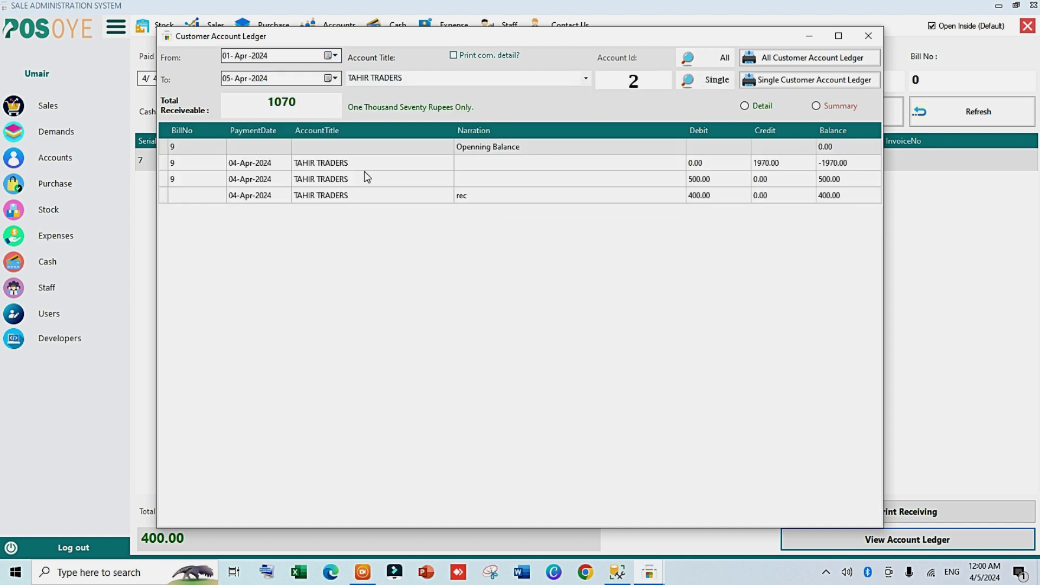
# Step: Inspect invoice 9's four items, then close the invoice details, ledger and Cash Received form
pyautogui.click(165, 197)
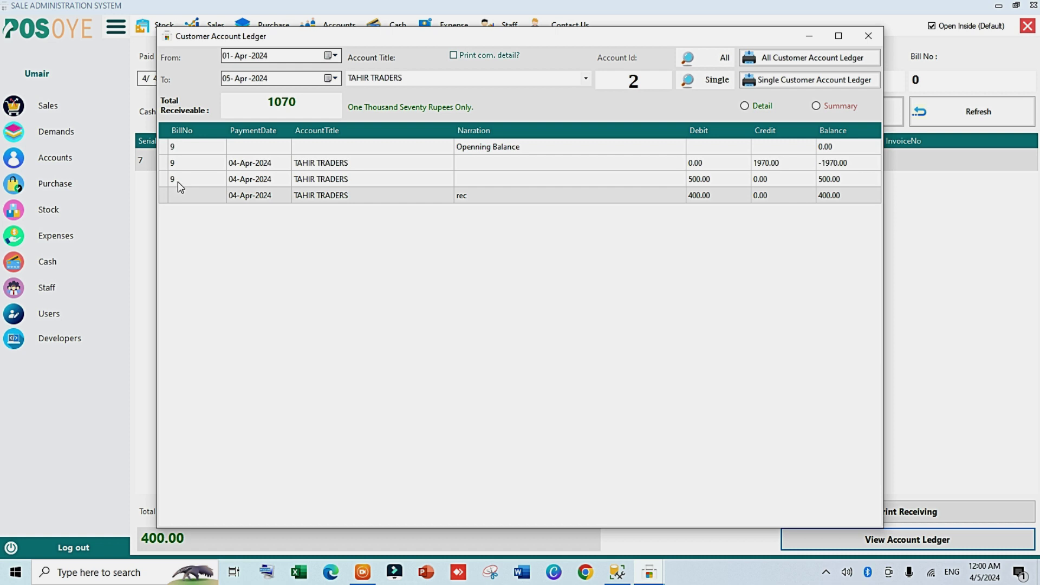
pyautogui.doubleClick(179, 180)
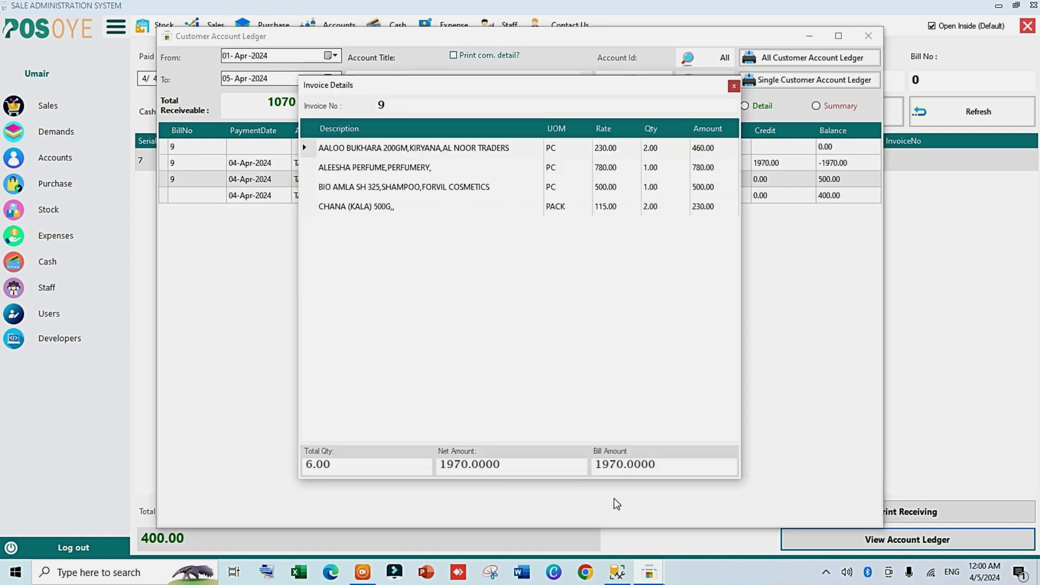
pyautogui.moveTo(662, 93); pyautogui.dragTo(672, 131)
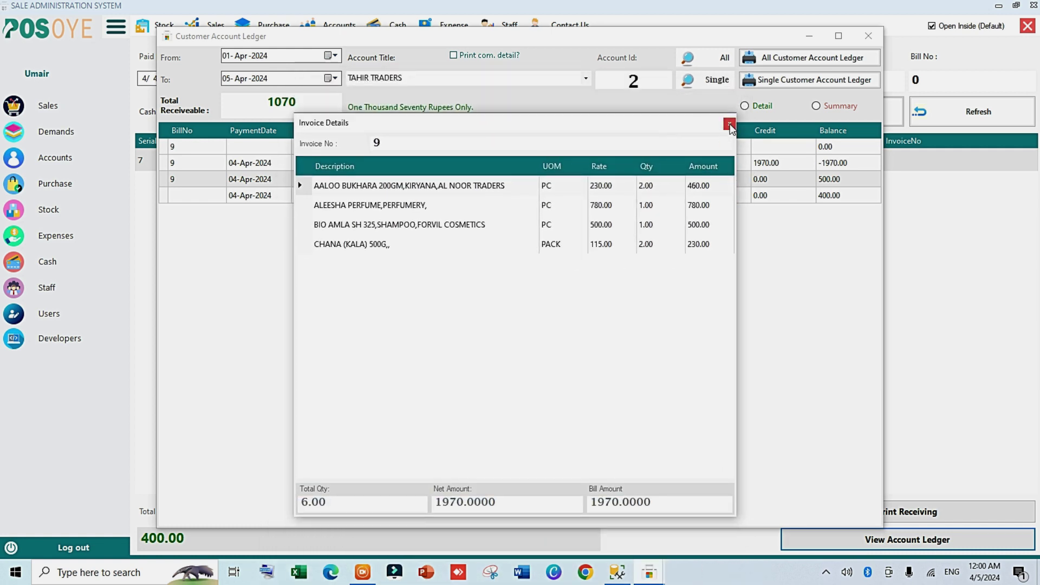
pyautogui.click(729, 125)
pyautogui.click(866, 37)
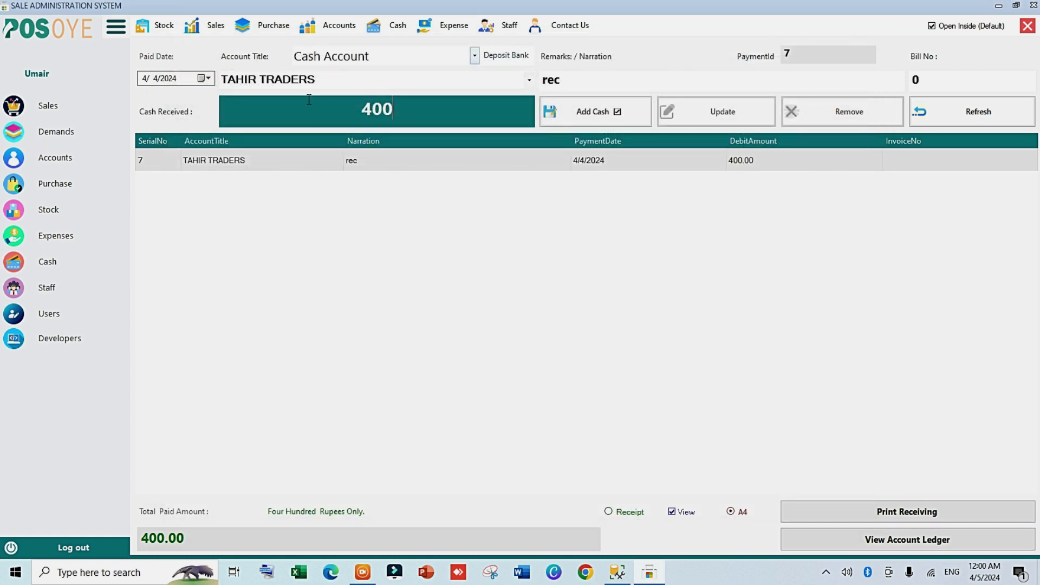
pyautogui.click(1025, 27)
# Step: Open the Cash Statement form and generate a statement for the default dates
pyautogui.click(333, 25)
pyautogui.moveTo(376, 54)
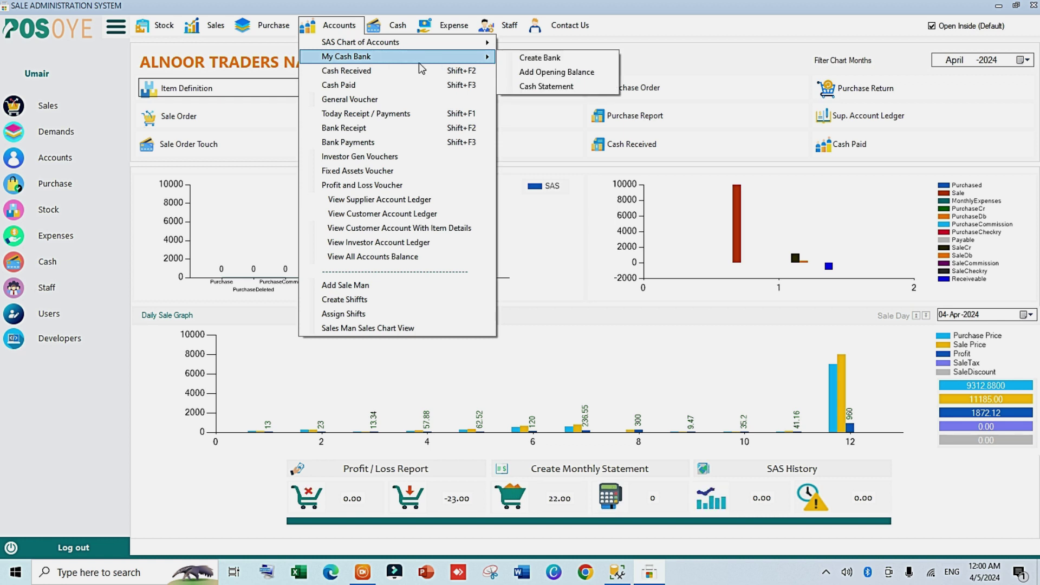
pyautogui.click(530, 85)
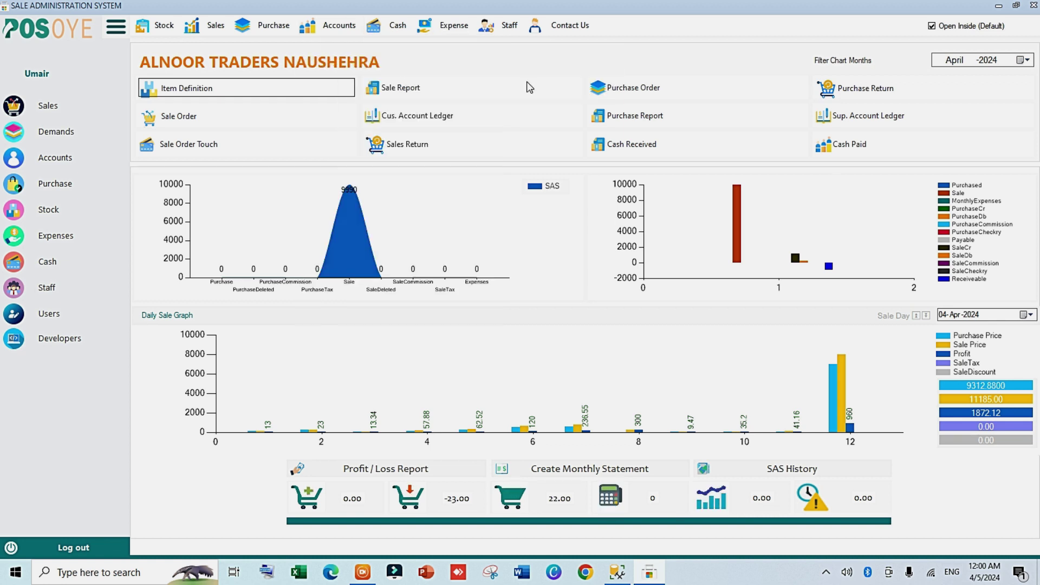
pyautogui.click(342, 105)
pyautogui.click(475, 124)
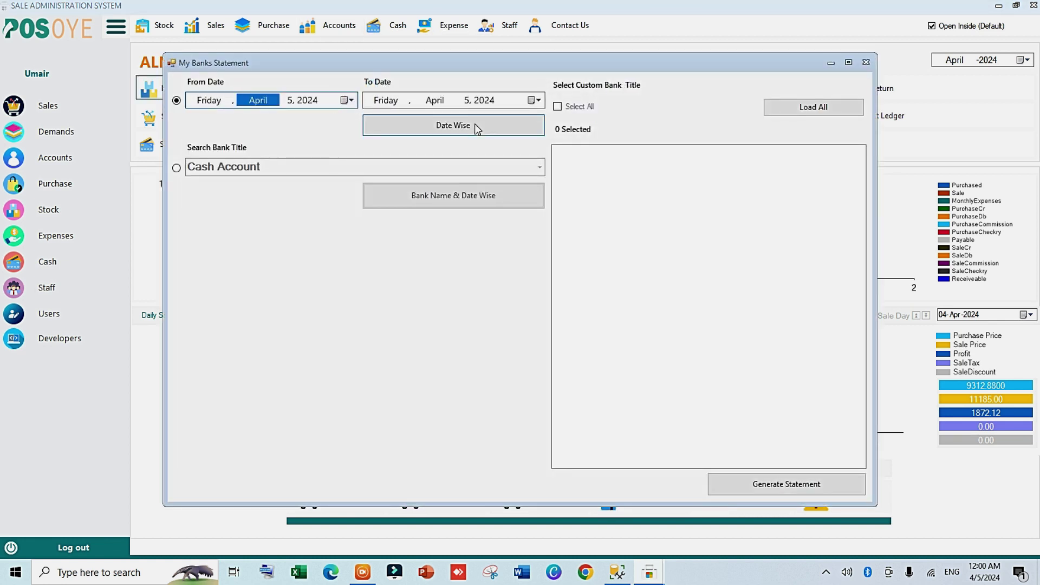
pyautogui.click(474, 123)
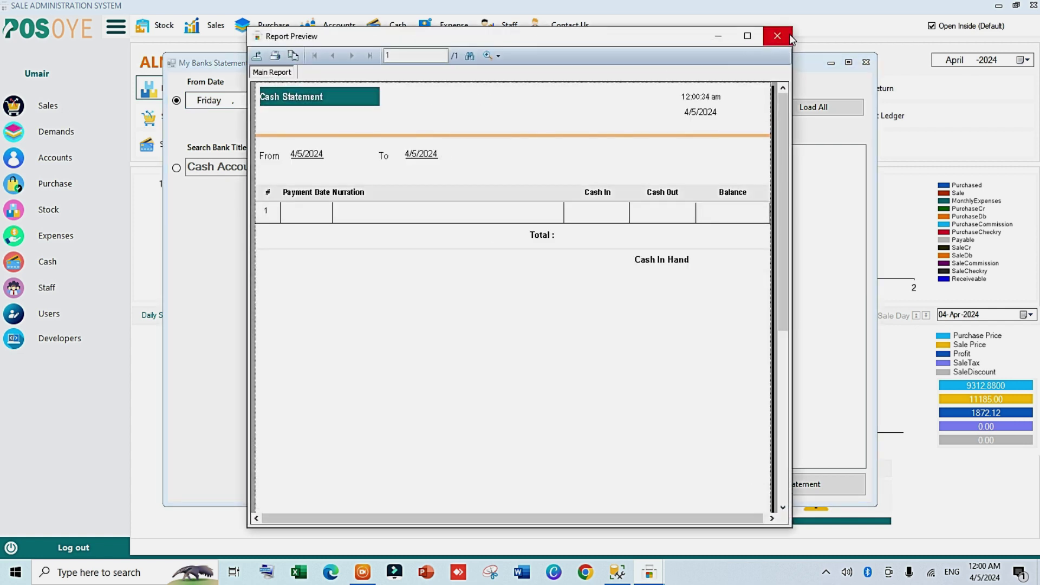
pyautogui.click(772, 41)
# Step: Regenerate the cash statement from 2 April, showing the 400.00 cash-in and 11,725.00 in hand
pyautogui.click(346, 100)
pyautogui.click(240, 145)
pyautogui.click(424, 133)
pyautogui.click(569, 391)
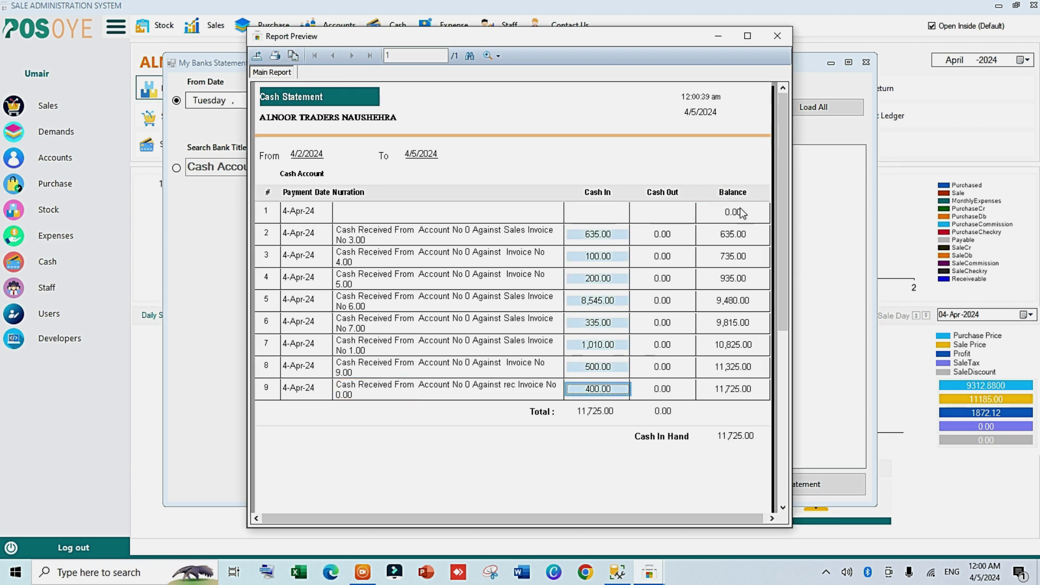
pyautogui.click(777, 35)
pyautogui.click(861, 68)
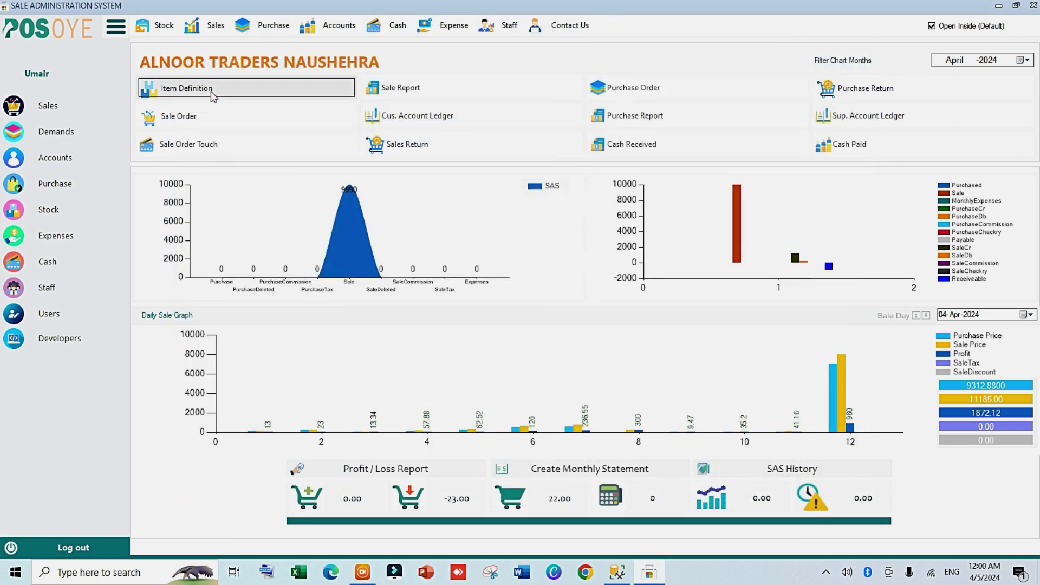
# Step: Open the Sale Order Touch screen and browse the Hold Invoices and Top Sale Prices panels
pyautogui.click(238, 141)
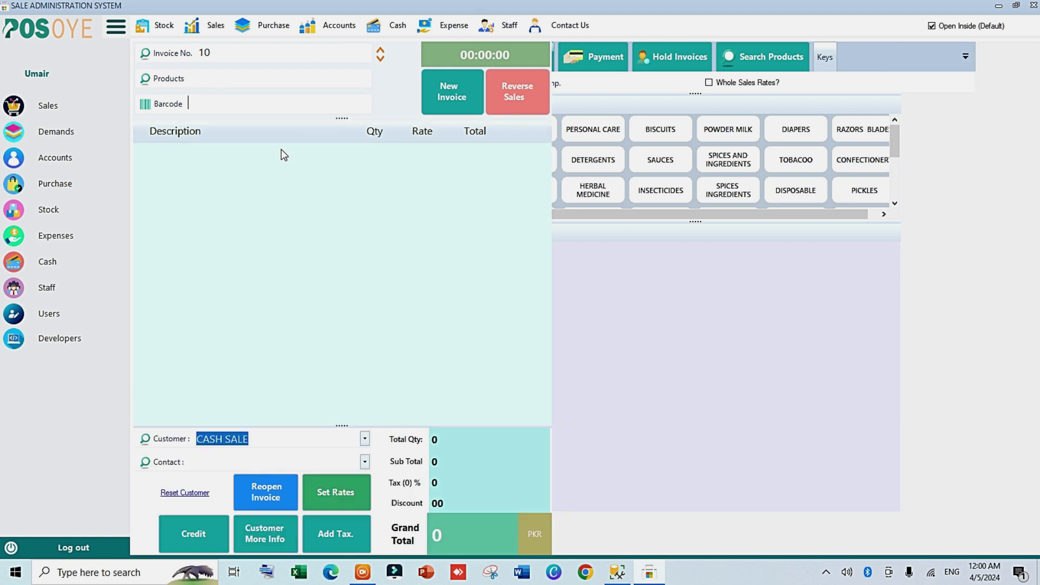
pyautogui.click(756, 58)
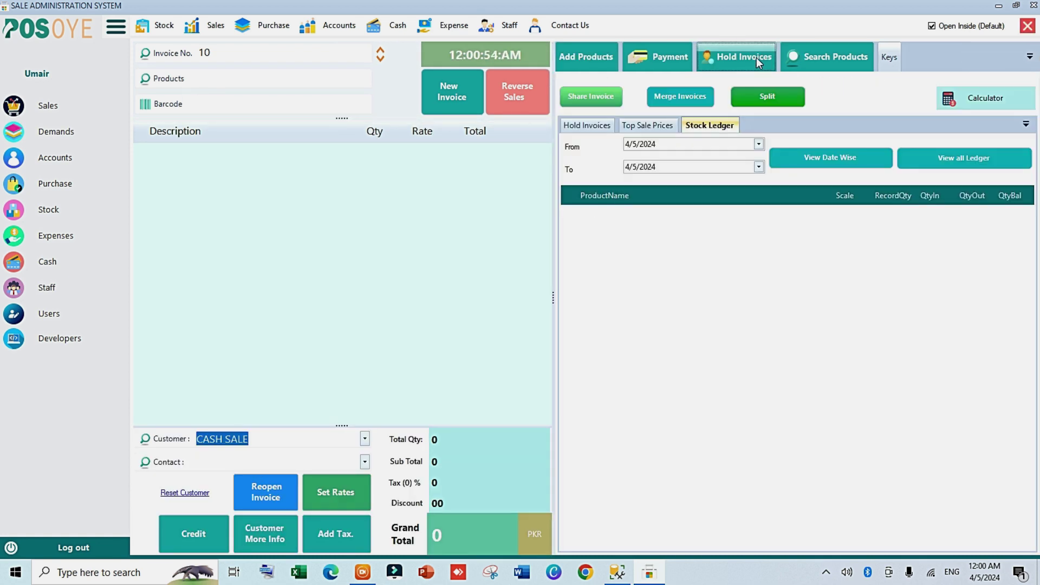
pyautogui.click(601, 126)
pyautogui.click(649, 128)
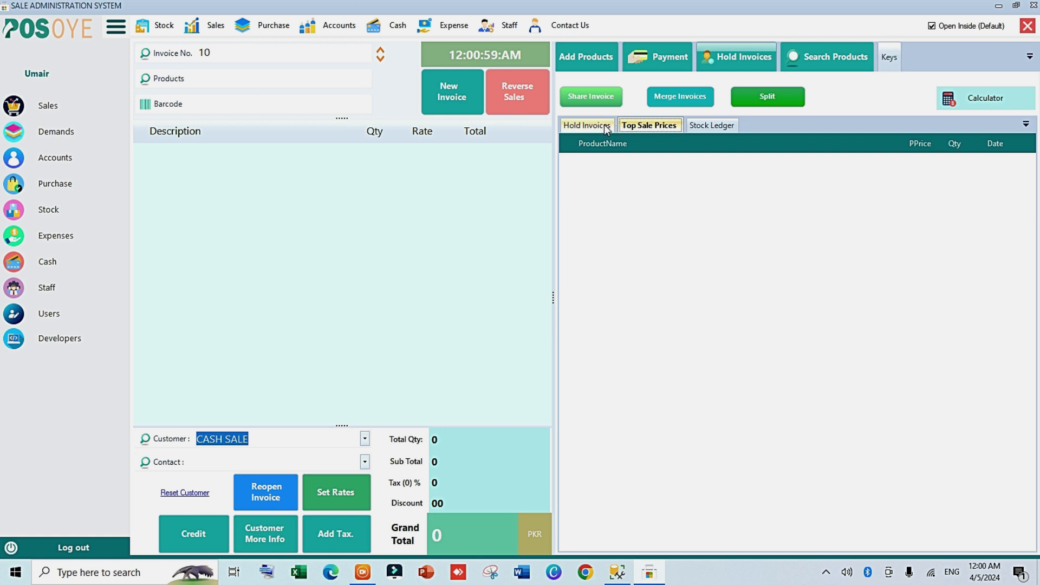
pyautogui.click(605, 126)
pyautogui.click(643, 123)
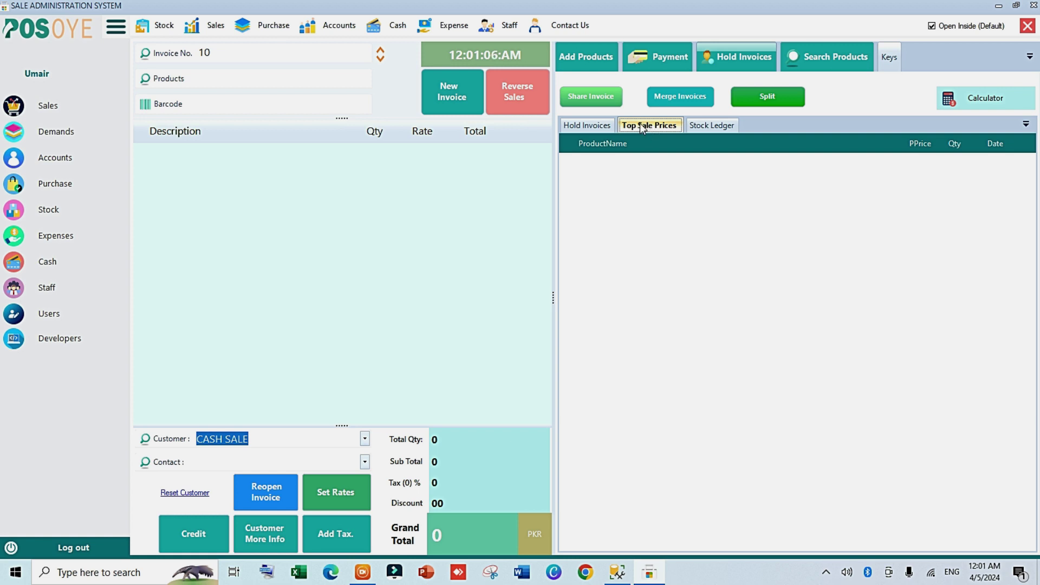
pyautogui.click(588, 128)
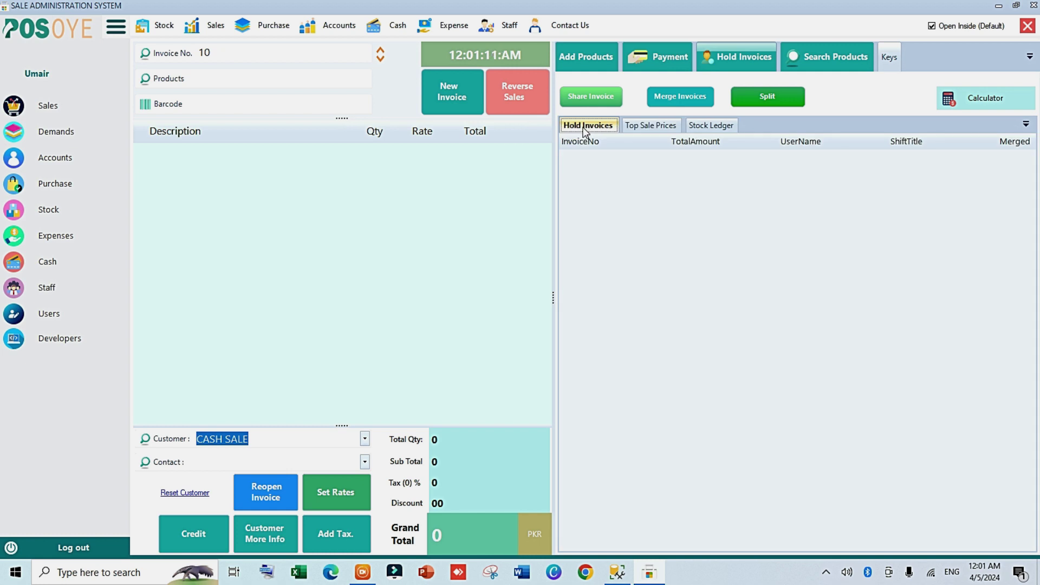
# Step: Load the stock ledger for 4/4/2024 to 4/5/2024 and review the BIO AMLA SH 285 row
pyautogui.click(709, 130)
pyautogui.click(758, 145)
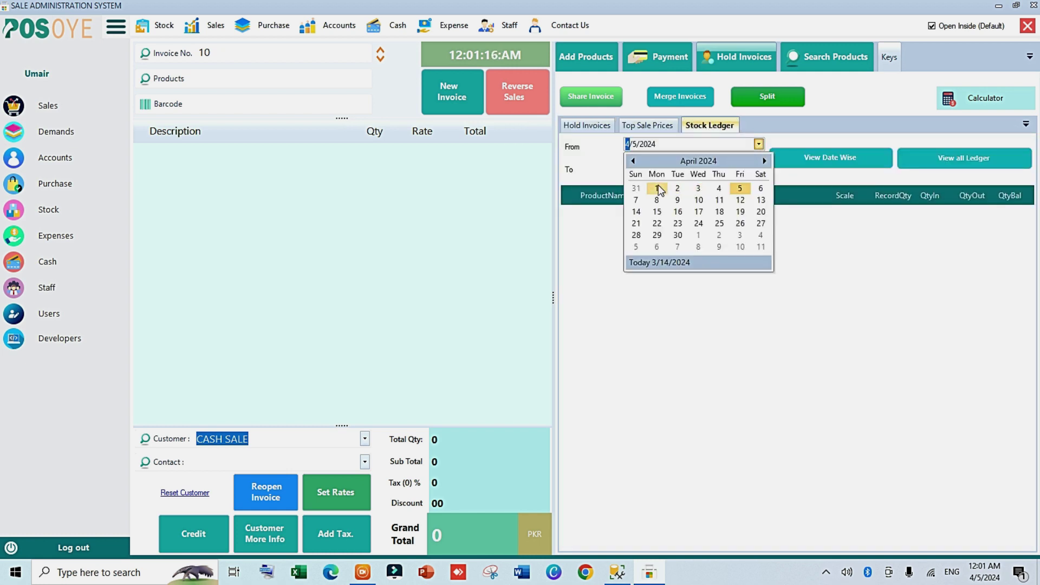
pyautogui.click(657, 188)
pyautogui.click(795, 159)
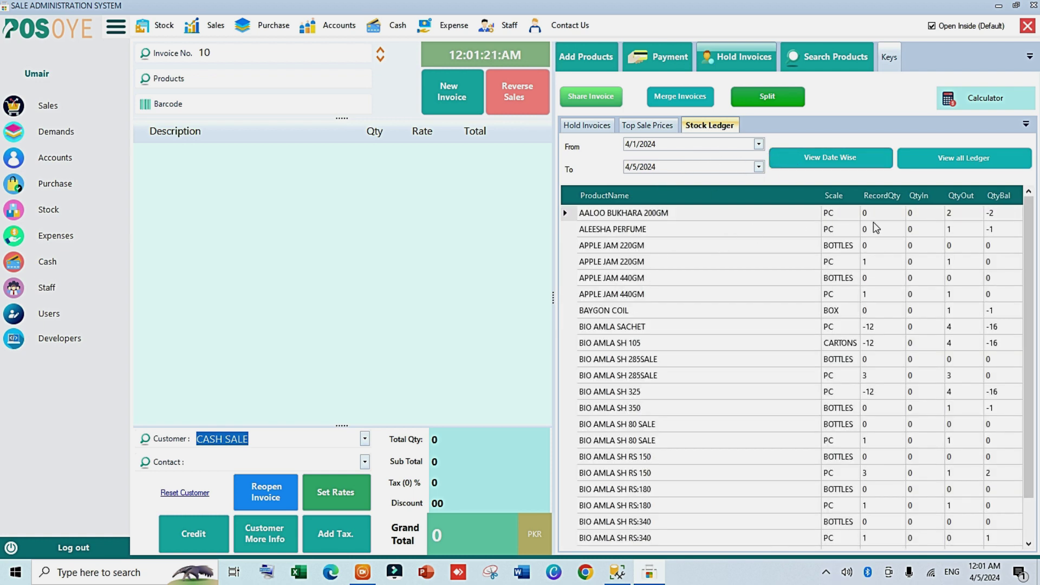
pyautogui.click(759, 143)
pyautogui.click(720, 188)
pyautogui.click(933, 164)
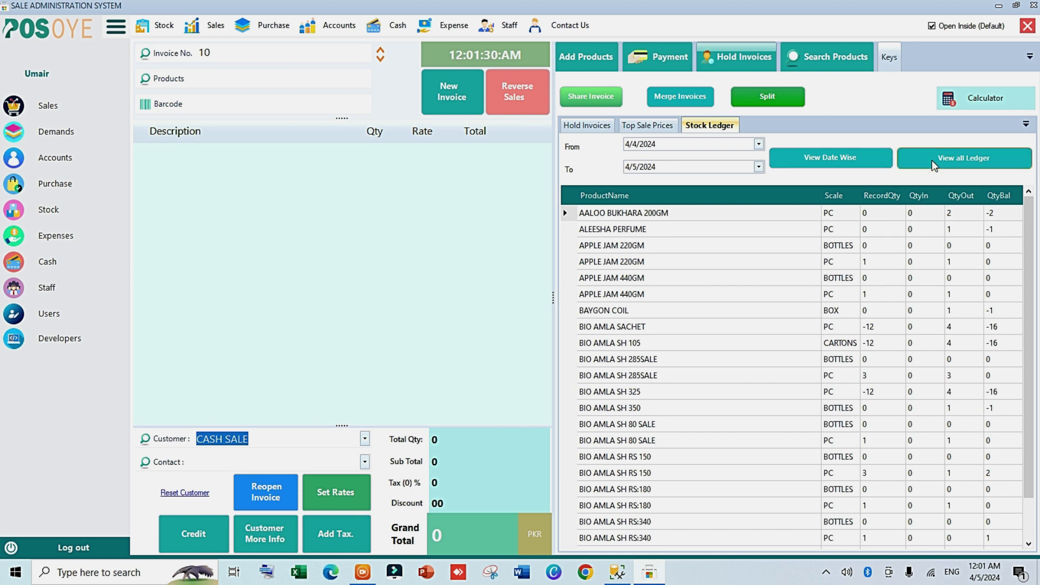
pyautogui.moveTo(1029, 201)
pyautogui.mouseDown()
pyautogui.moveTo(1032, 474)
pyautogui.moveTo(1024, 201)
pyautogui.mouseUp()
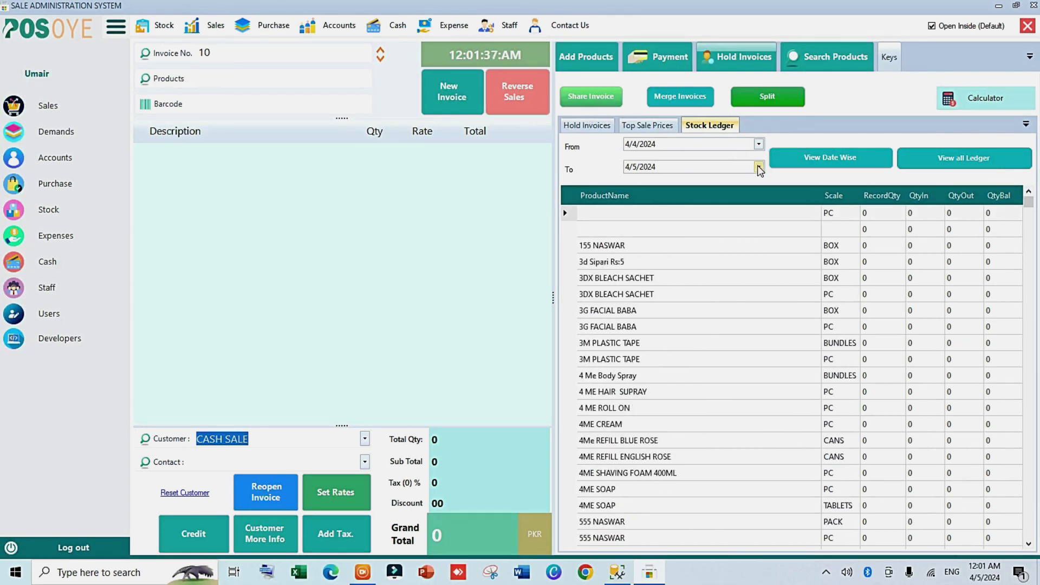
pyautogui.click(827, 157)
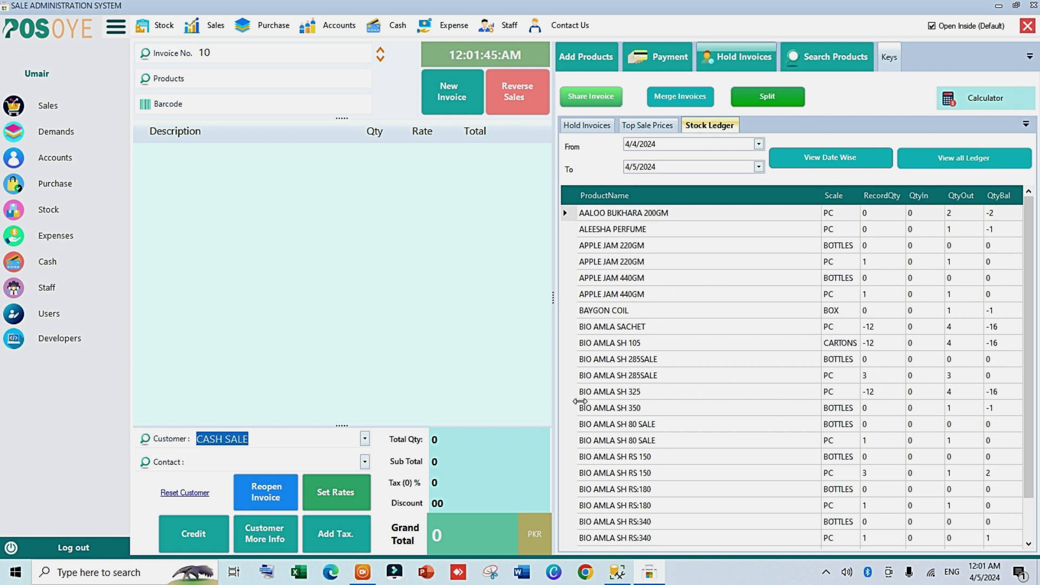
pyautogui.click(564, 376)
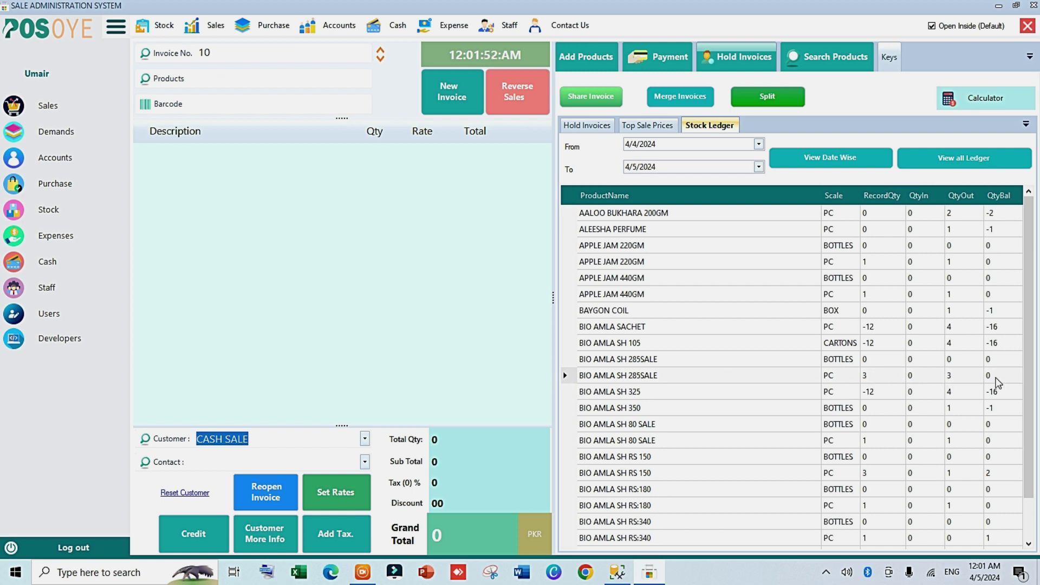
pyautogui.scroll(-1, 1027, 360)
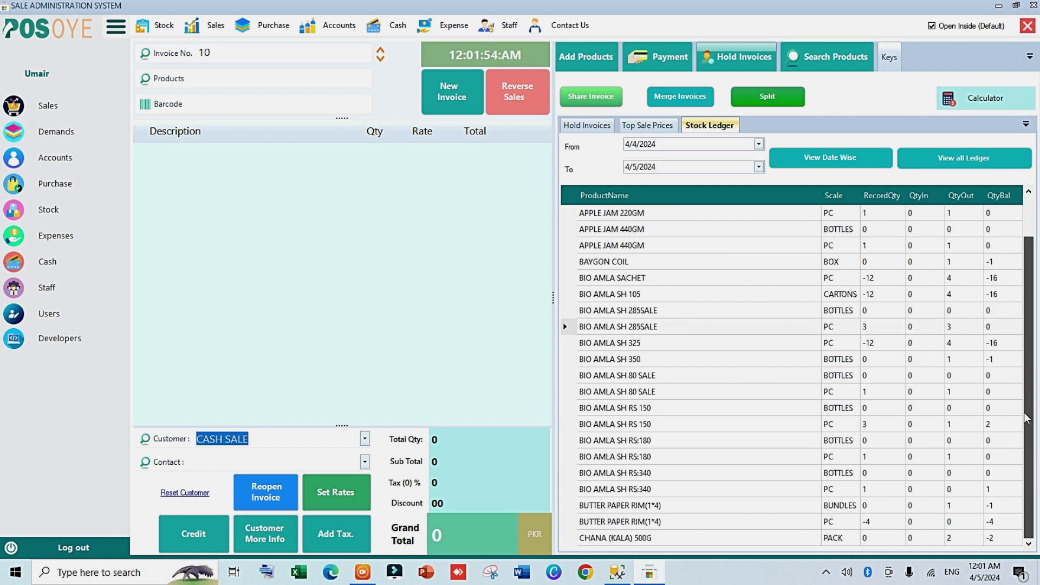
pyautogui.scroll(1, 1021, 421)
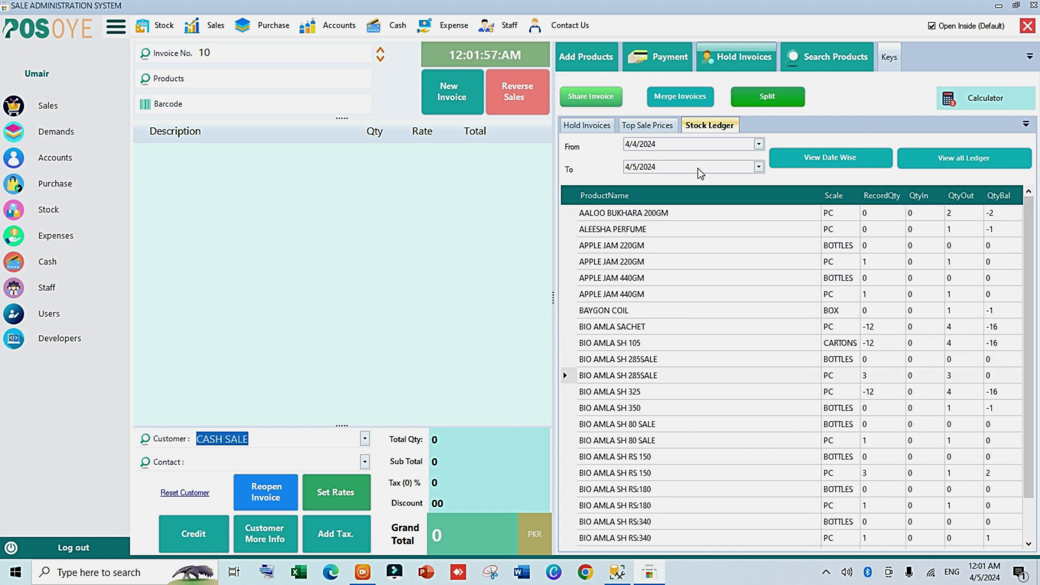
# Step: Flip back through the side panels and show invoice 10's payment panel with all totals at 0
pyautogui.click(657, 126)
pyautogui.click(587, 125)
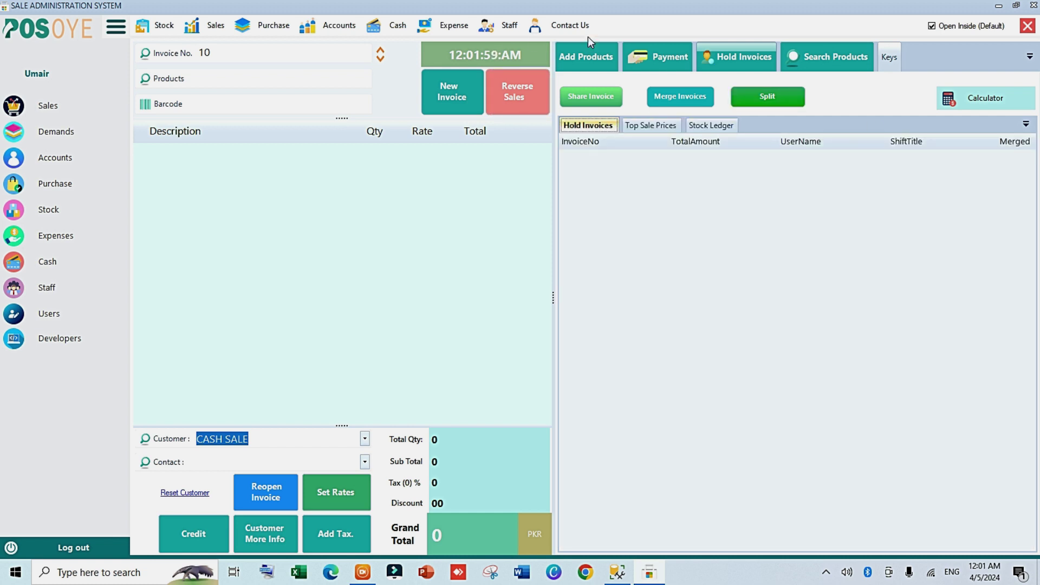
pyautogui.click(661, 55)
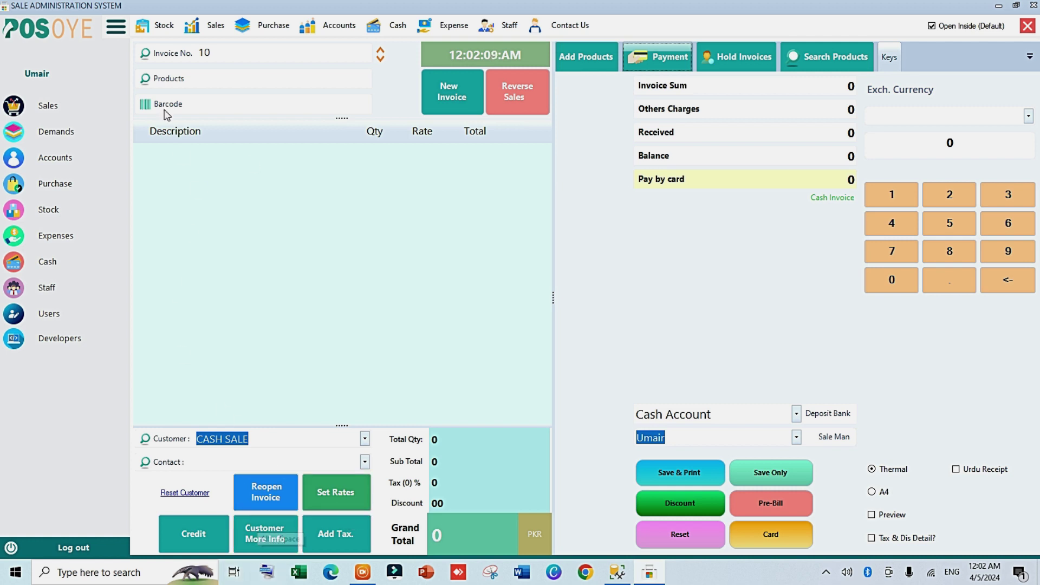
# Step: Collapse the sidebar, fill the barcode with the 3d Sipari item's code 8964'''424148, and start a new invoice
pyautogui.click(115, 26)
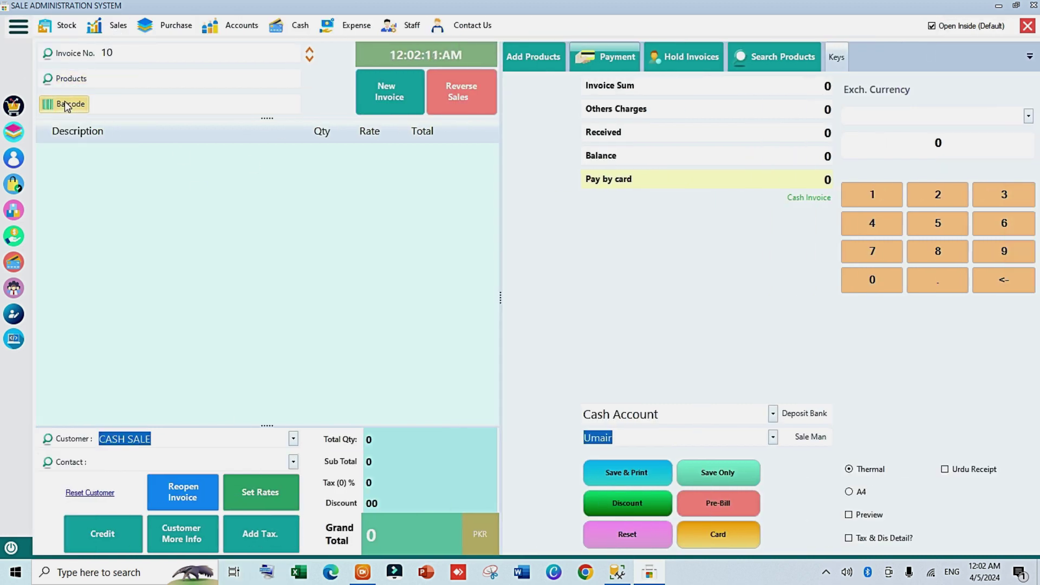
pyautogui.click(67, 102)
pyautogui.click(71, 106)
pyautogui.write('S')
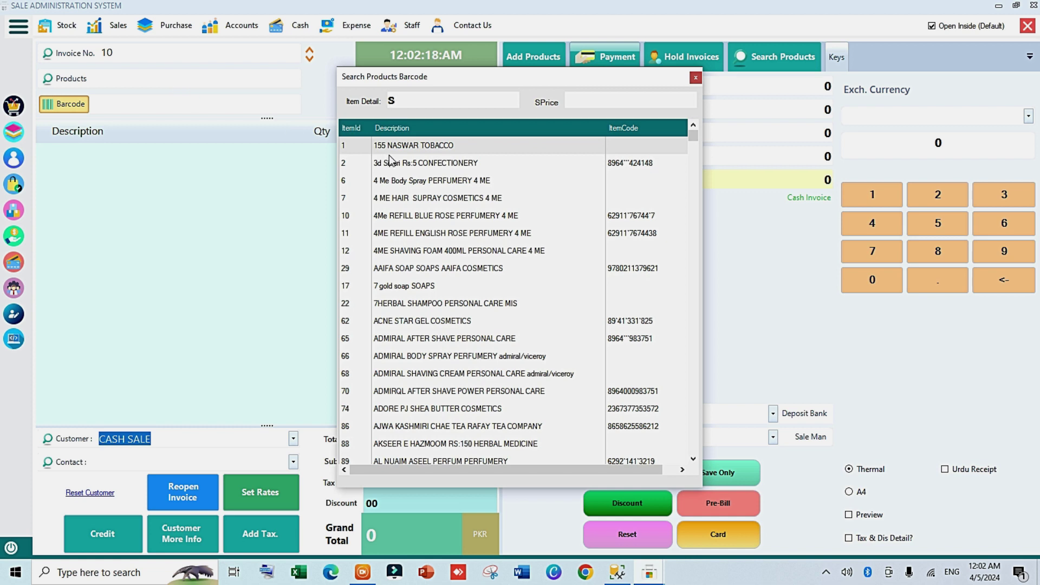
pyautogui.click(391, 162)
pyautogui.doubleClick(391, 162)
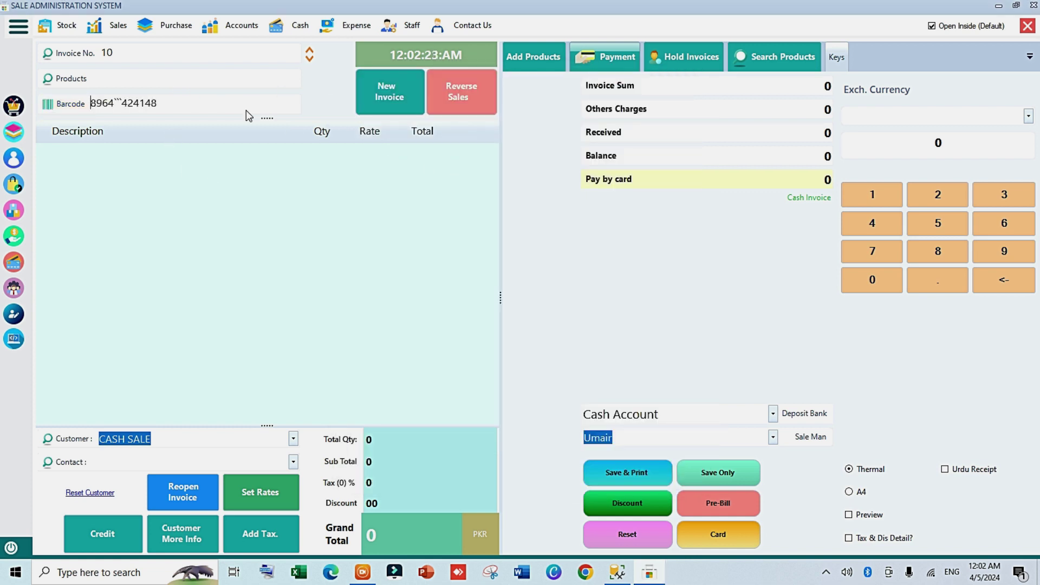
pyautogui.moveTo(180, 101); pyautogui.dragTo(48, 116)
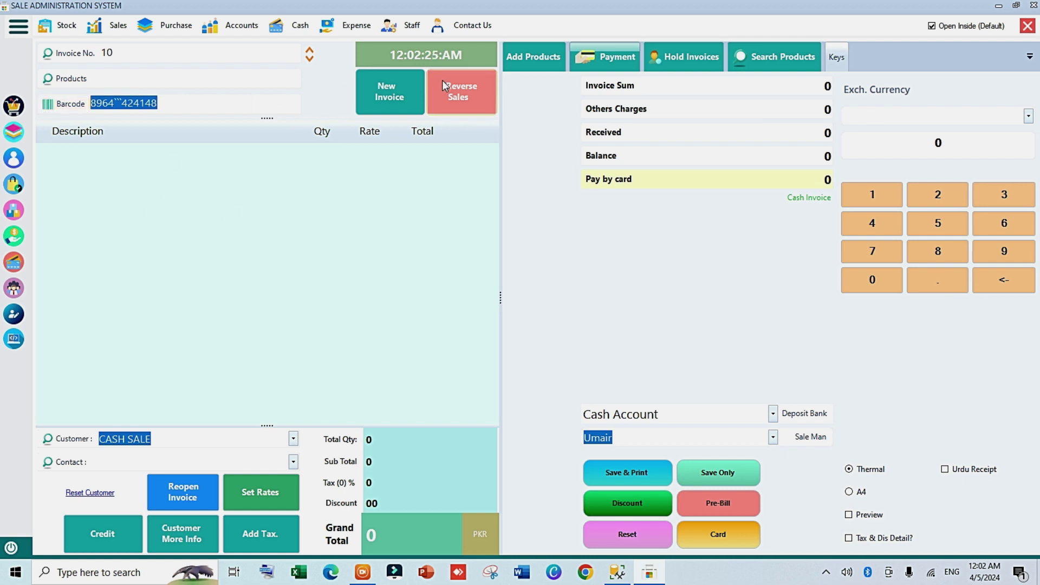
pyautogui.click(421, 88)
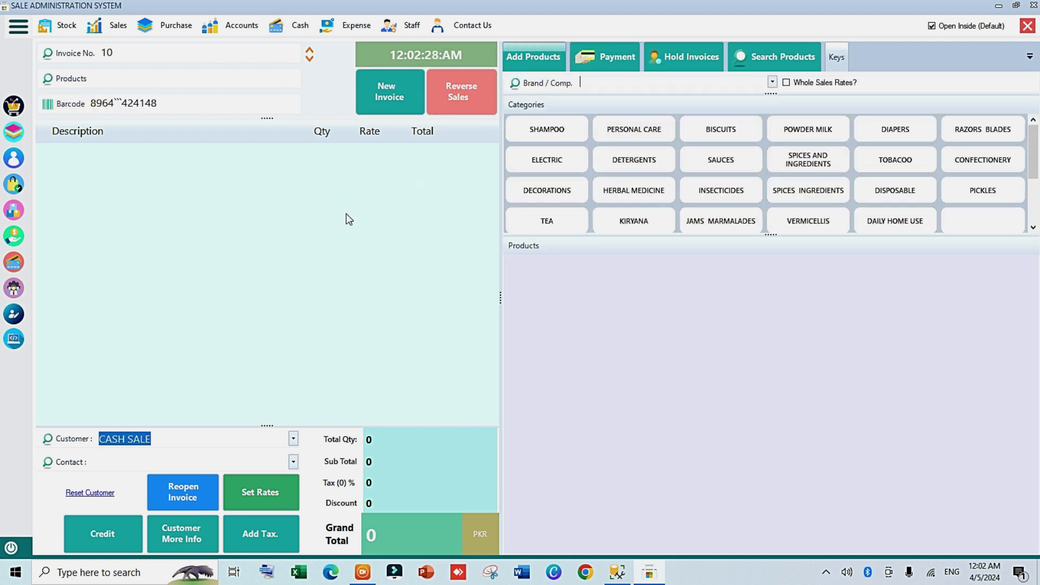
# Step: Start a reverse sale and fill the return barcode with AAIFA SOAP's code
pyautogui.click(464, 97)
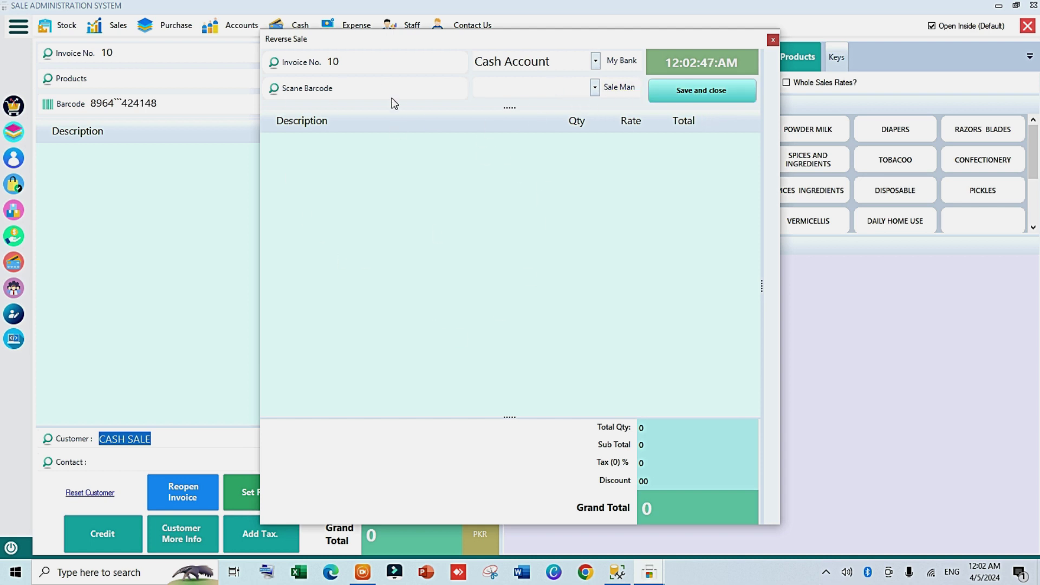
pyautogui.click(329, 90)
pyautogui.write('S')
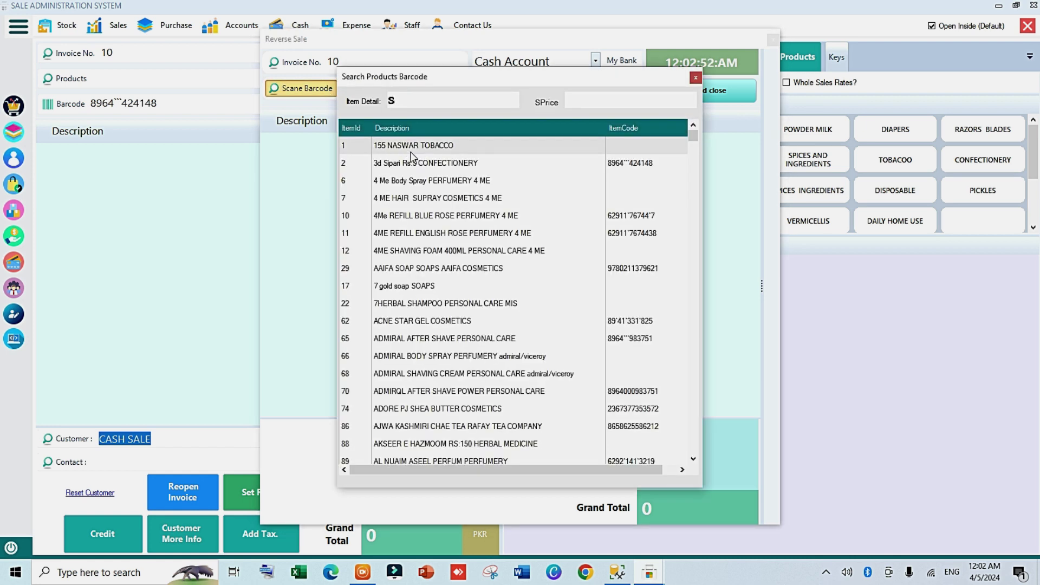
pyautogui.click(421, 270)
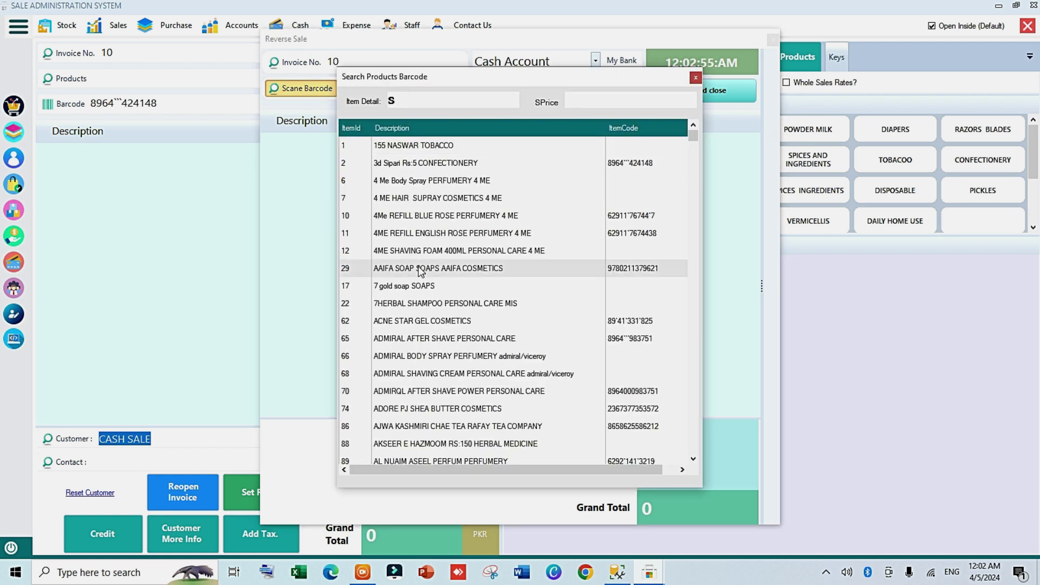
pyautogui.doubleClick(421, 270)
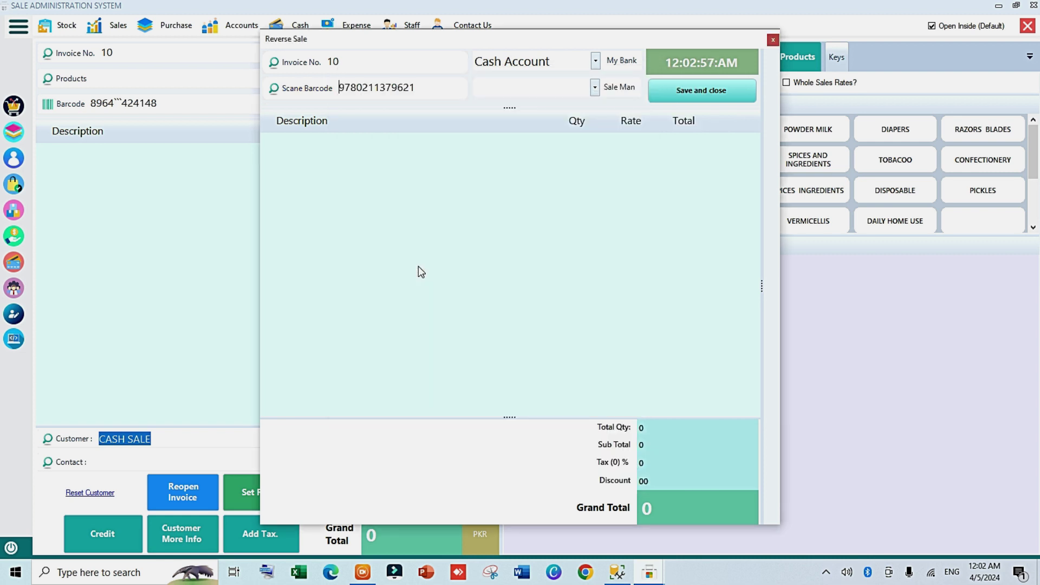
pyautogui.press('Tab')
# Step: Choose the salesman, add the AAIFA SOAP line at -1, and save the -60 return
pyautogui.click(574, 89)
pyautogui.click(578, 105)
pyautogui.click(453, 86)
pyautogui.press('Return')
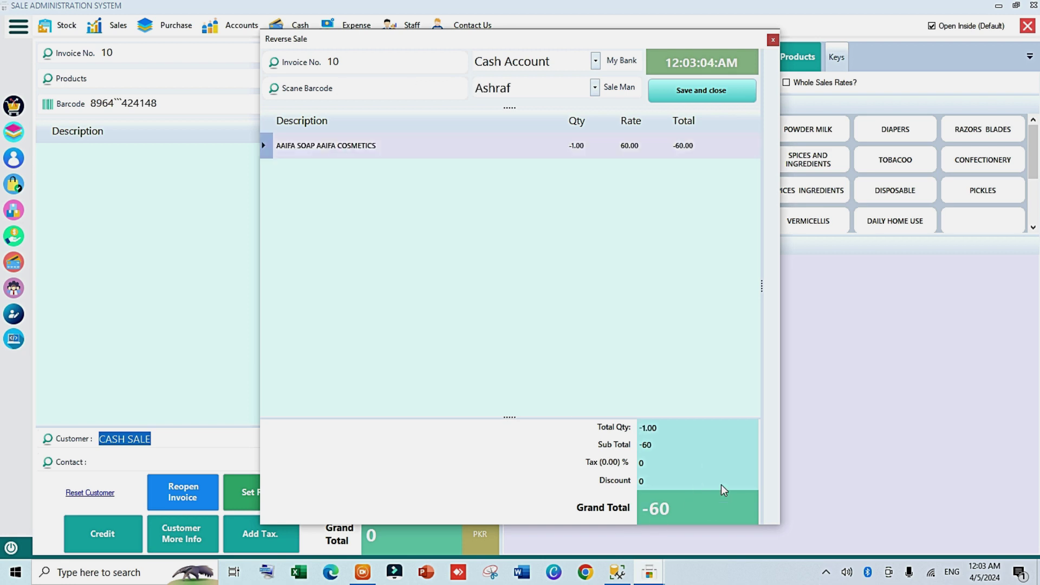
pyautogui.click(698, 99)
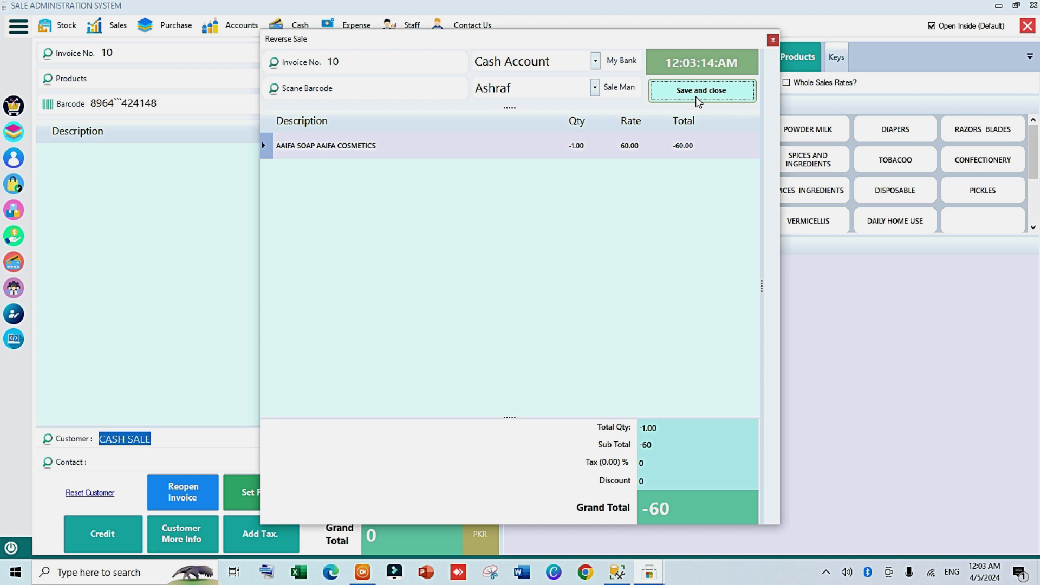
pyautogui.click(699, 101)
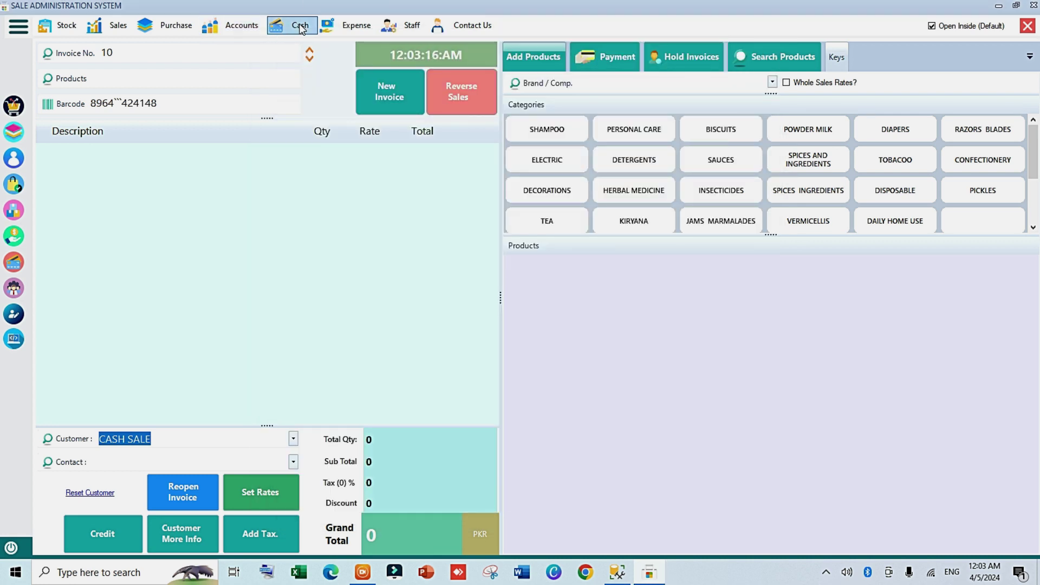
pyautogui.click(241, 24)
pyautogui.moveTo(320, 54)
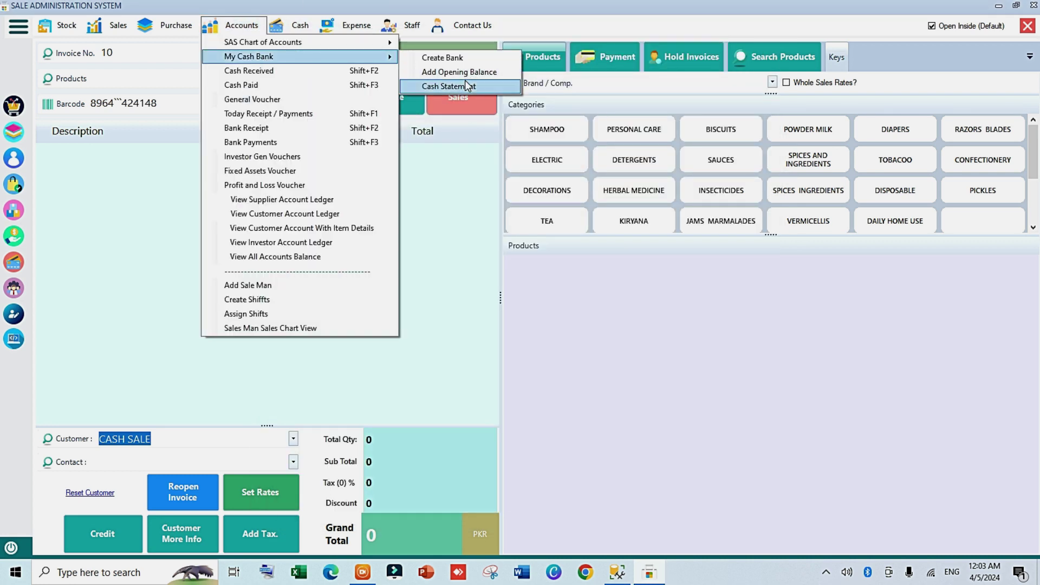
pyautogui.click(467, 85)
pyautogui.click(346, 101)
pyautogui.click(279, 145)
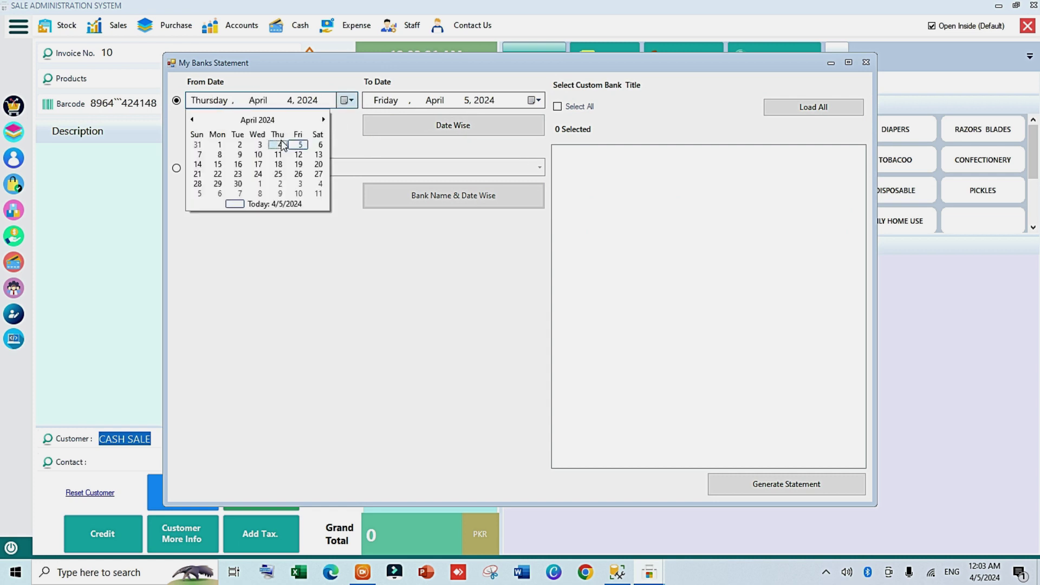
pyautogui.click(397, 126)
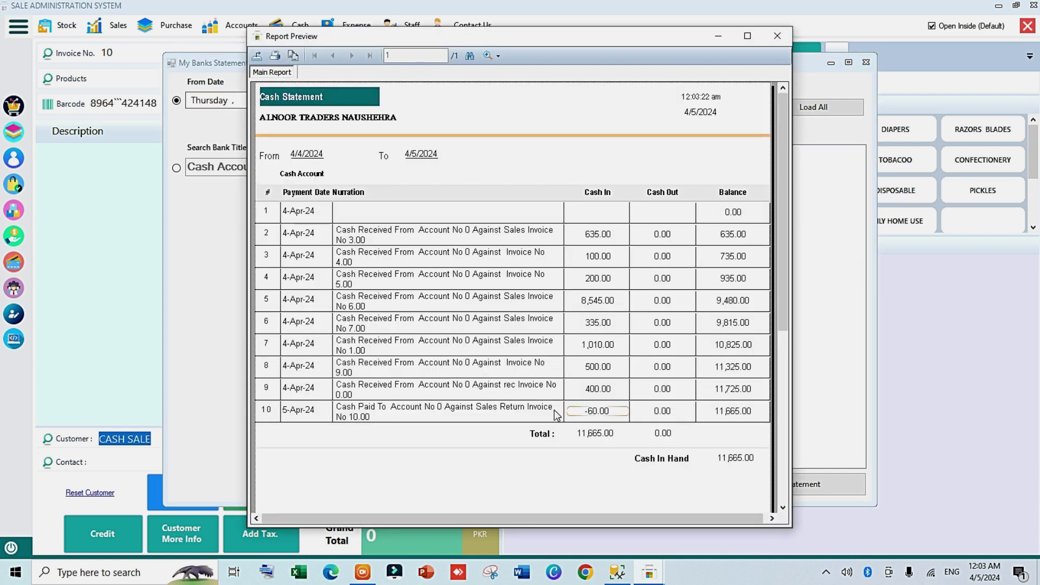
pyautogui.click(597, 413)
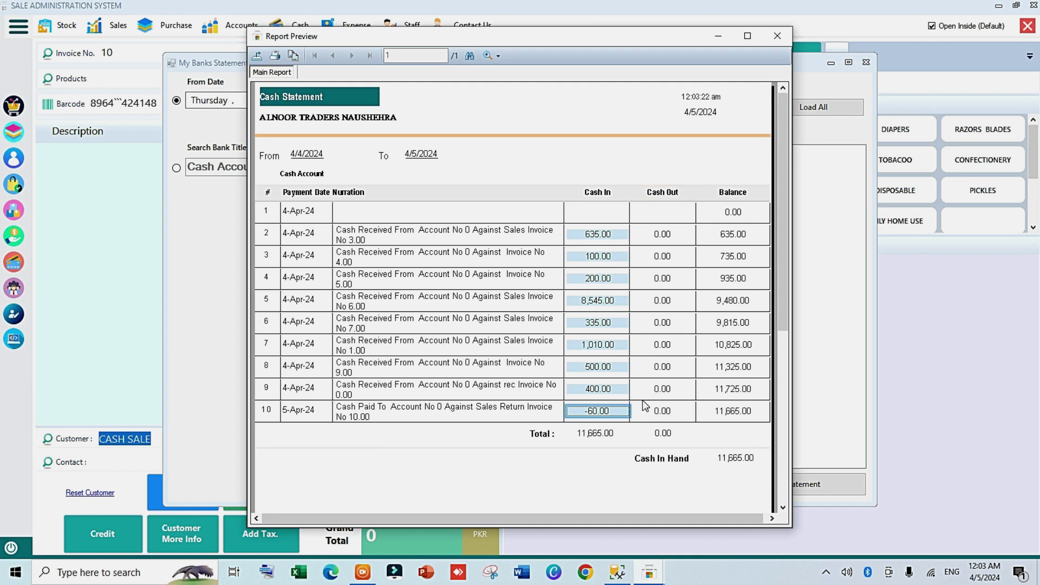
pyautogui.click(777, 36)
pyautogui.click(866, 62)
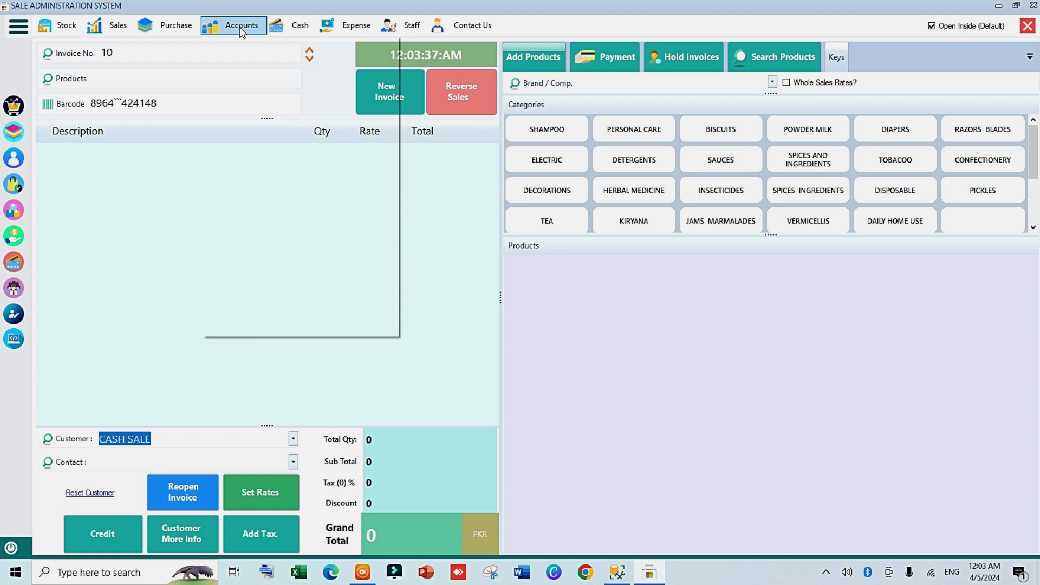
pyautogui.click(239, 27)
# Step: Create and save the FAHAD TRADER supplier account with the contact person's name and phone number
pyautogui.moveTo(282, 40)
pyautogui.click(453, 45)
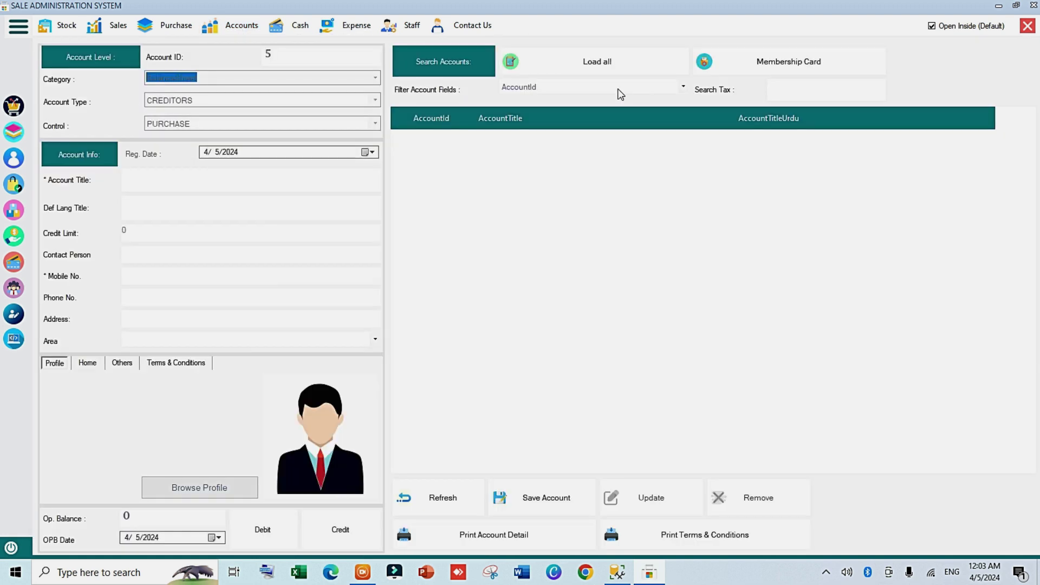
pyautogui.write('FAHAD TRADER')
pyautogui.click(216, 256)
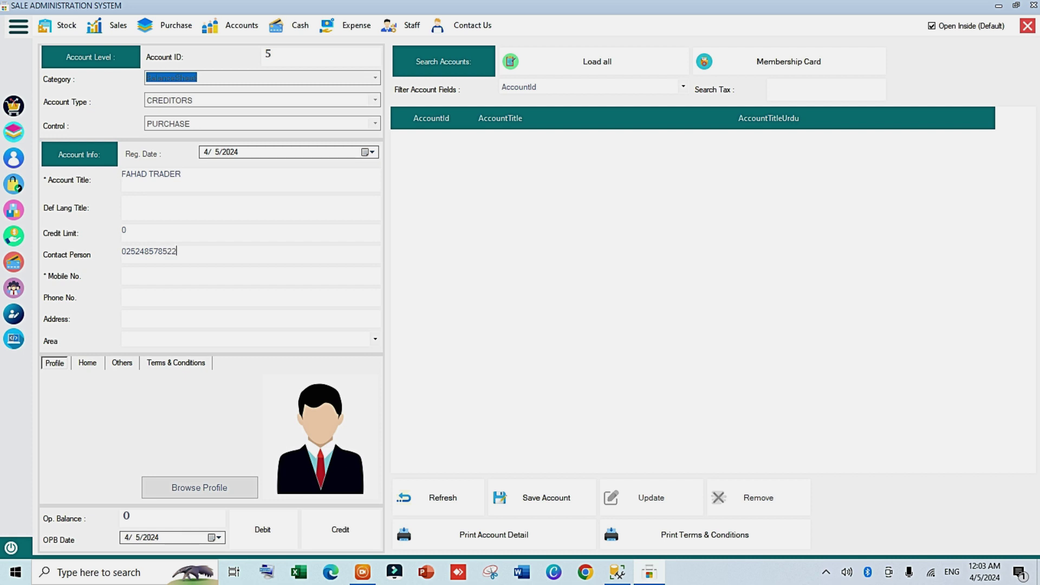
pyautogui.moveTo(207, 254); pyautogui.dragTo(92, 264)
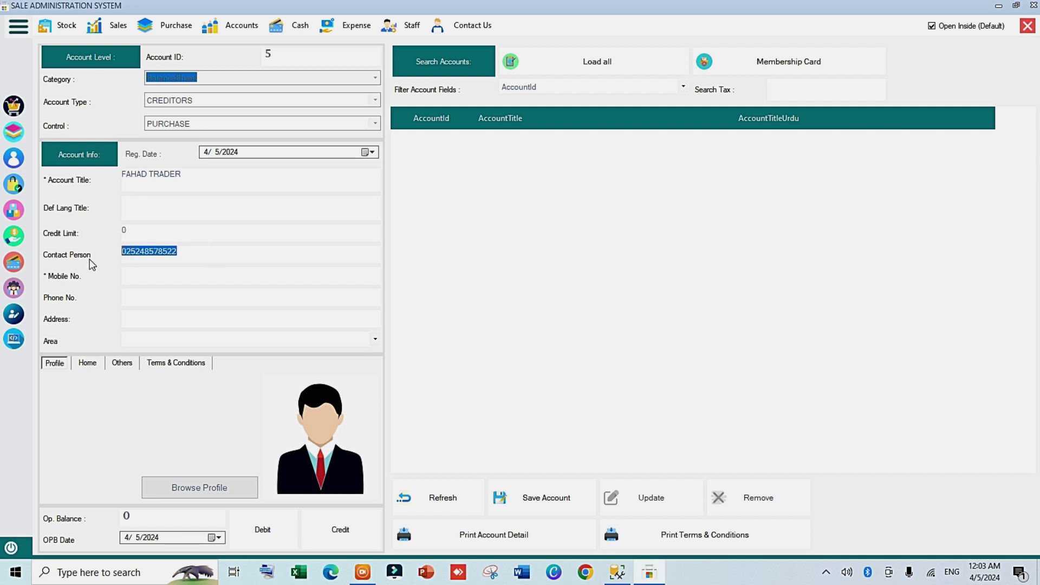
pyautogui.press('BackSpace')
pyautogui.write('HAMZA')
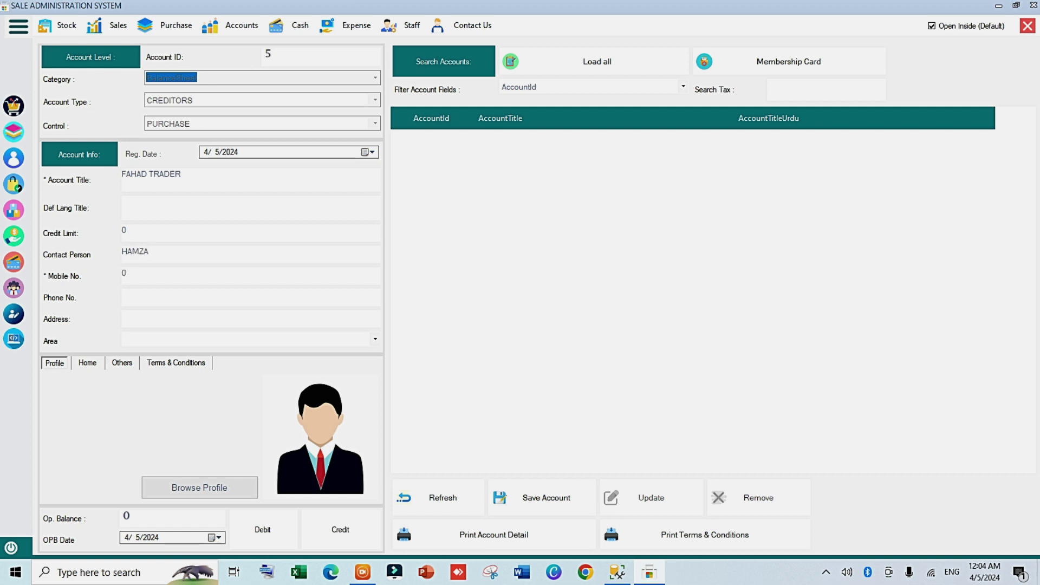
pyautogui.press('Return')
pyautogui.press('Return')
pyautogui.press('Return')
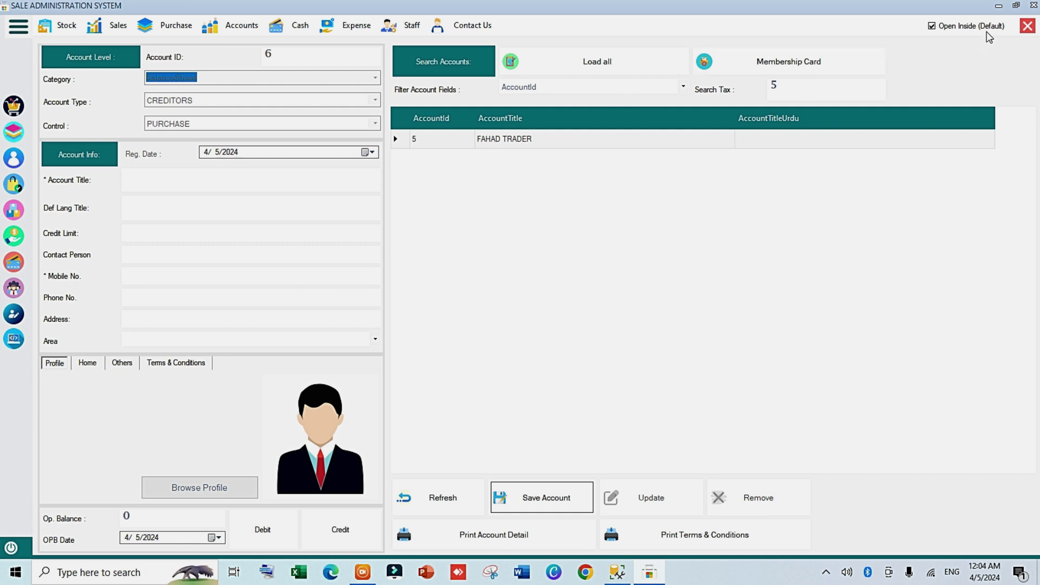
pyautogui.click(1027, 25)
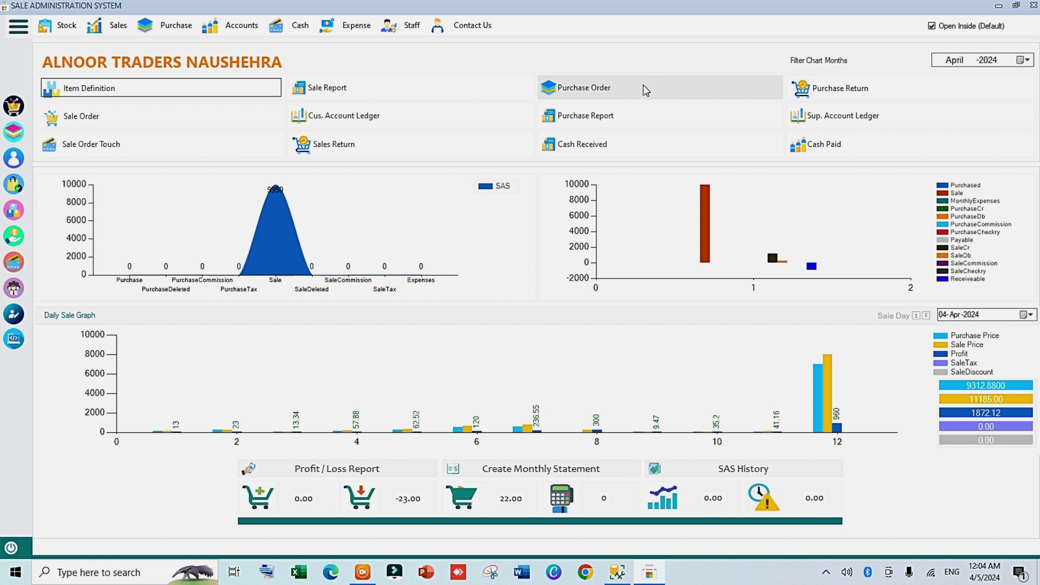
# Step: Start a Cash Paid entry to FAHAD TRADER with narration 'paid amount'
pyautogui.click(237, 25)
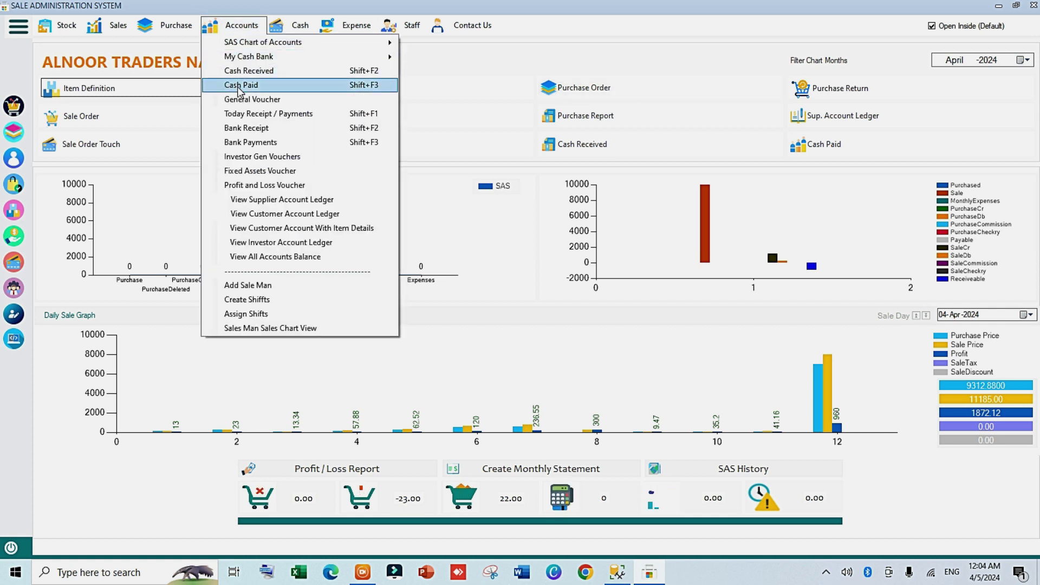
pyautogui.click(239, 85)
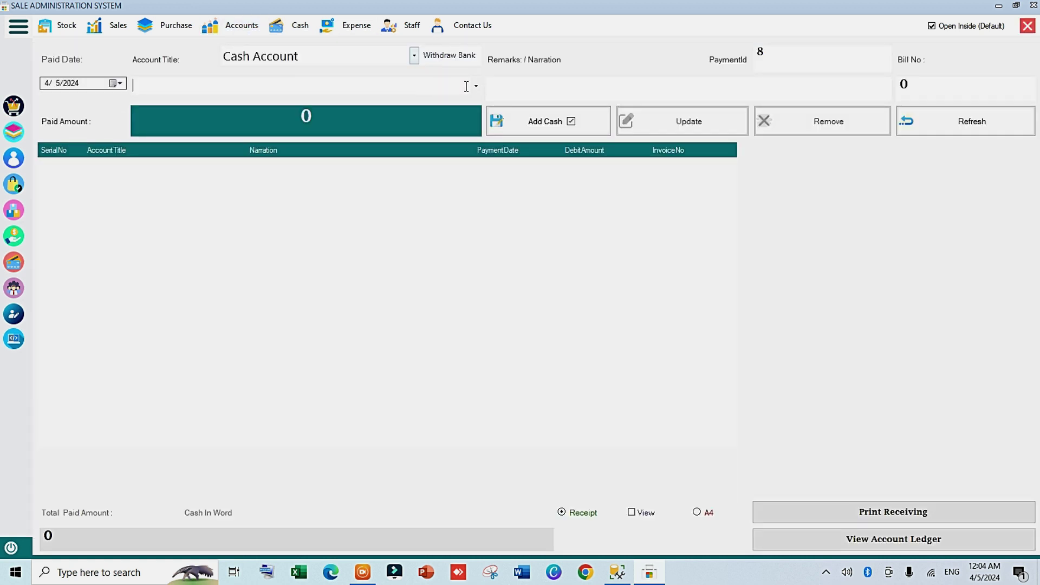
pyautogui.click(476, 85)
pyautogui.click(278, 103)
pyautogui.click(521, 80)
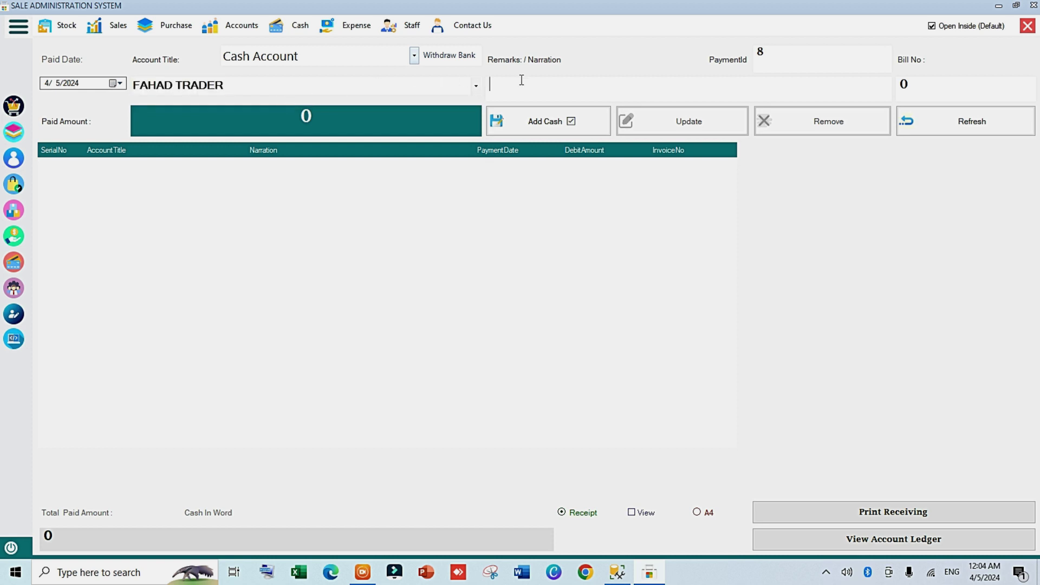
pyautogui.write('pai d amount')
# Step: Pay 1000 from the Cash Account and add the cash payment entry
pyautogui.press('Tab')
pyautogui.press('Tab')
pyautogui.click(414, 56)
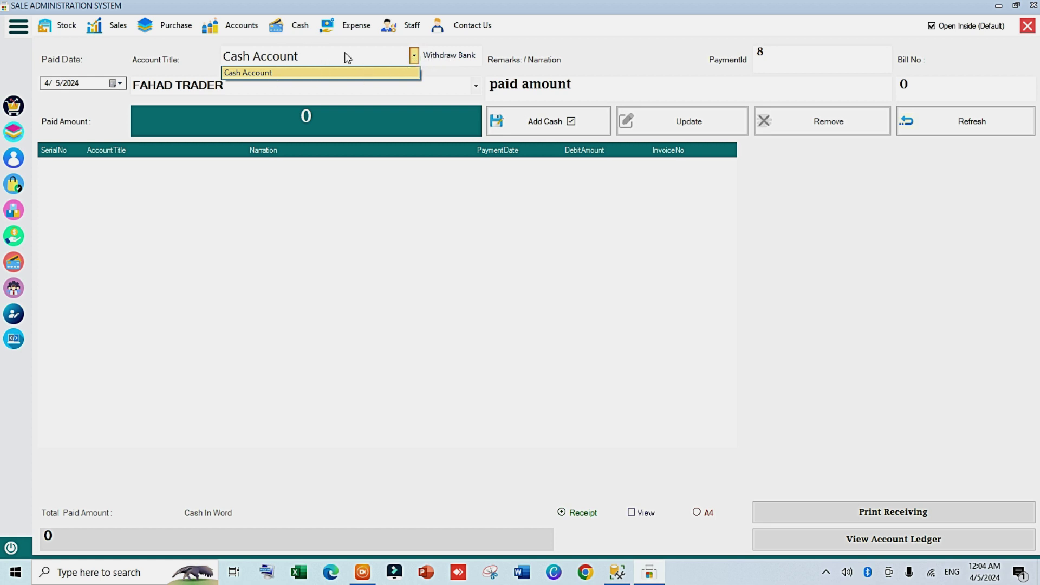
pyautogui.click(297, 73)
pyautogui.write('1000')
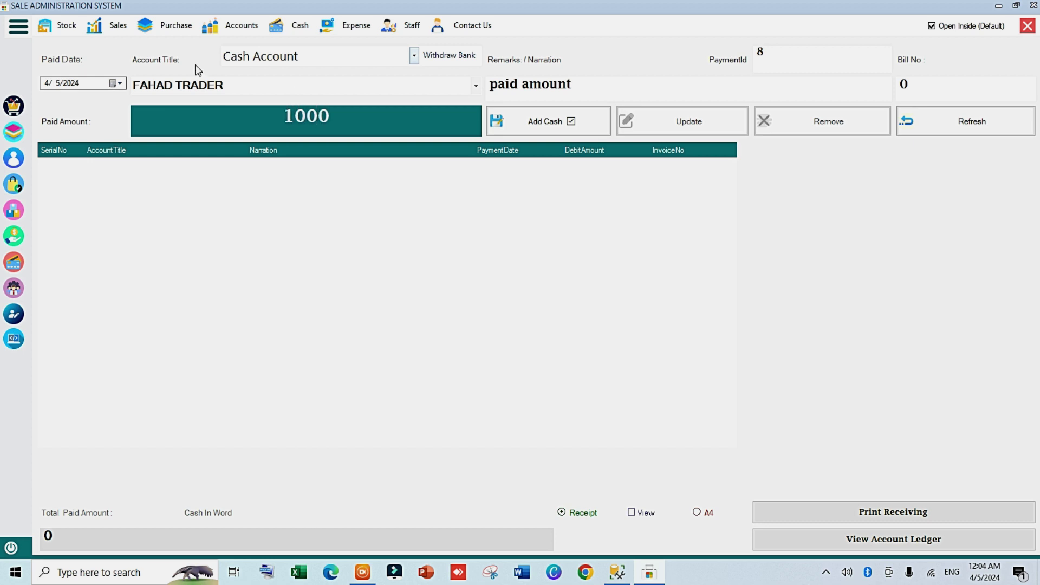
pyautogui.click(522, 125)
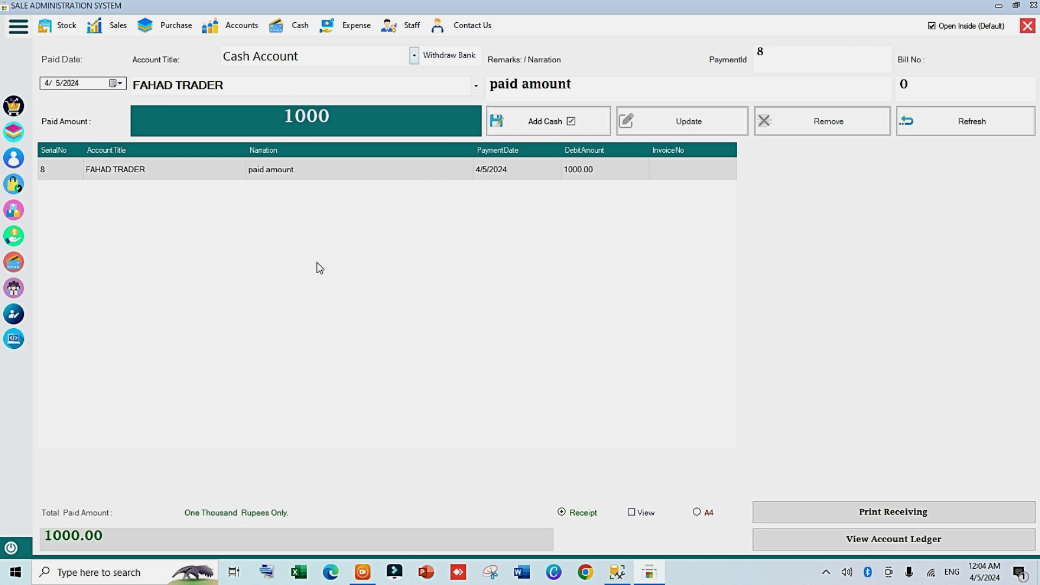
pyautogui.click(1028, 27)
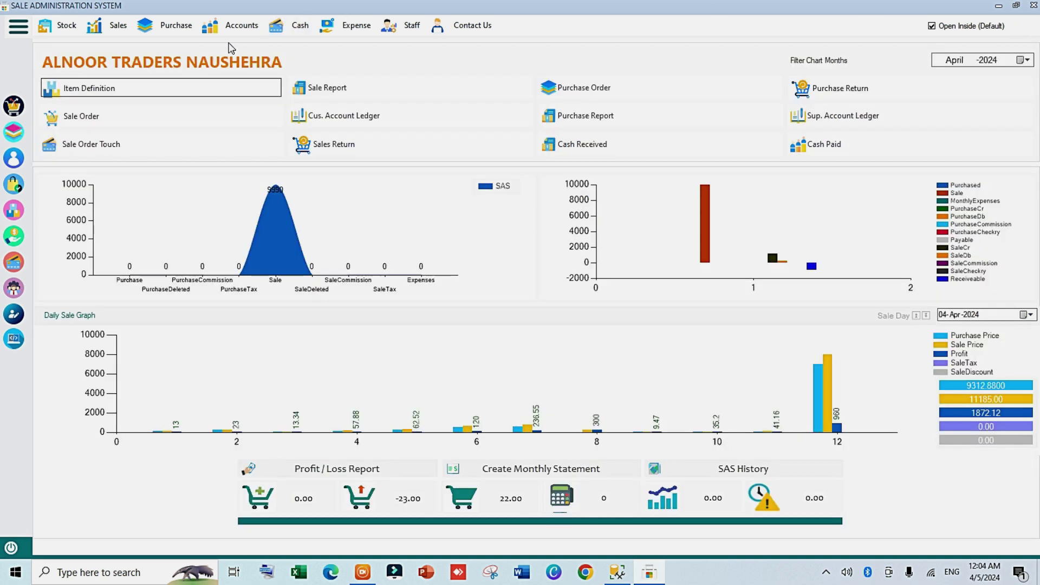
pyautogui.click(297, 26)
pyautogui.moveTo(258, 28)
pyautogui.moveTo(281, 57)
pyautogui.click(433, 92)
pyautogui.click(347, 101)
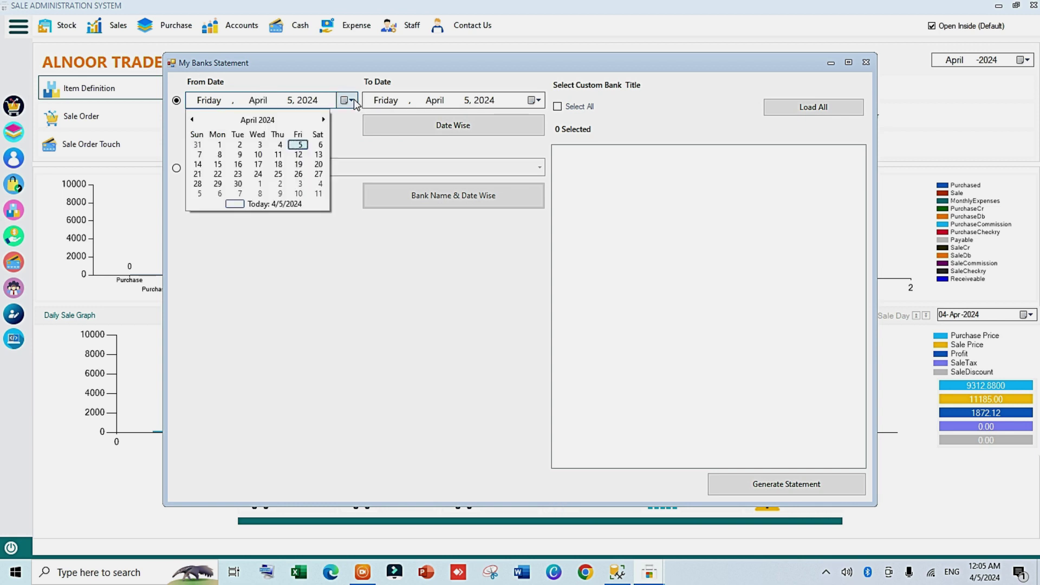
pyautogui.click(255, 159)
pyautogui.click(453, 125)
pyautogui.click(662, 434)
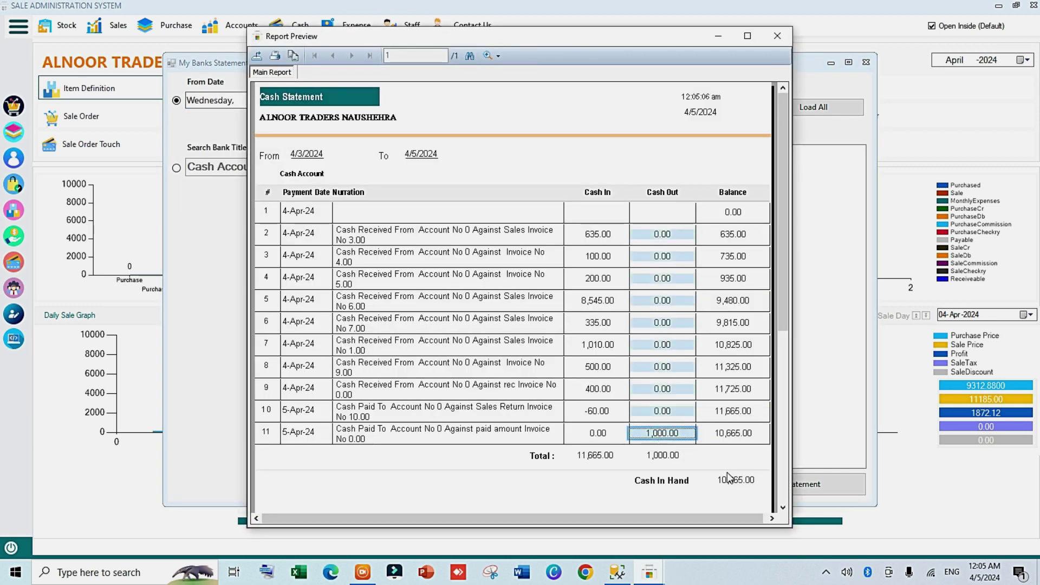
pyautogui.click(777, 36)
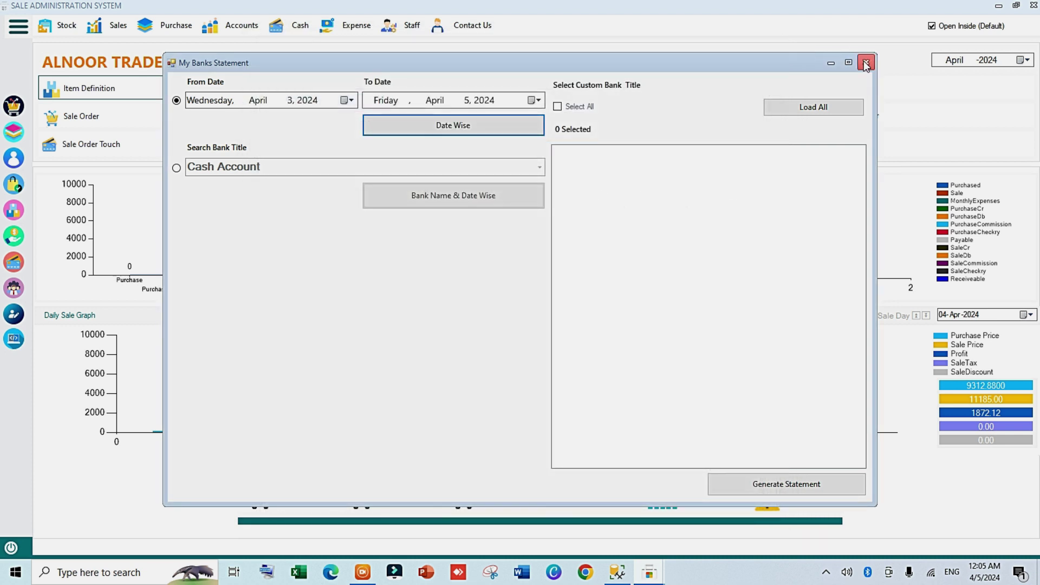
pyautogui.click(864, 64)
pyautogui.click(240, 27)
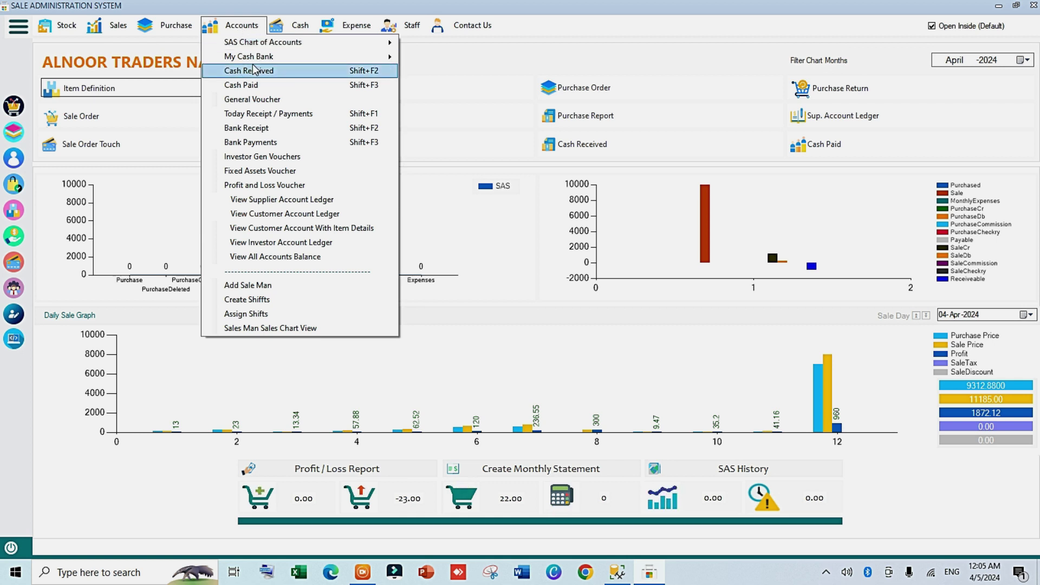
# Step: Open the Sale Order Touch screen on a blank cash-sale invoice 11
pyautogui.click(230, 29)
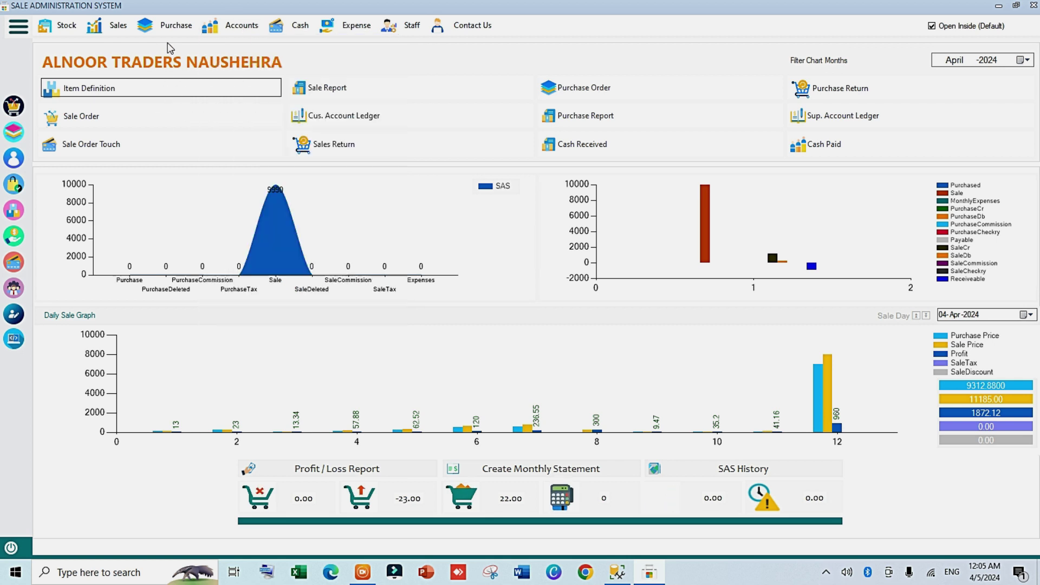
pyautogui.click(112, 145)
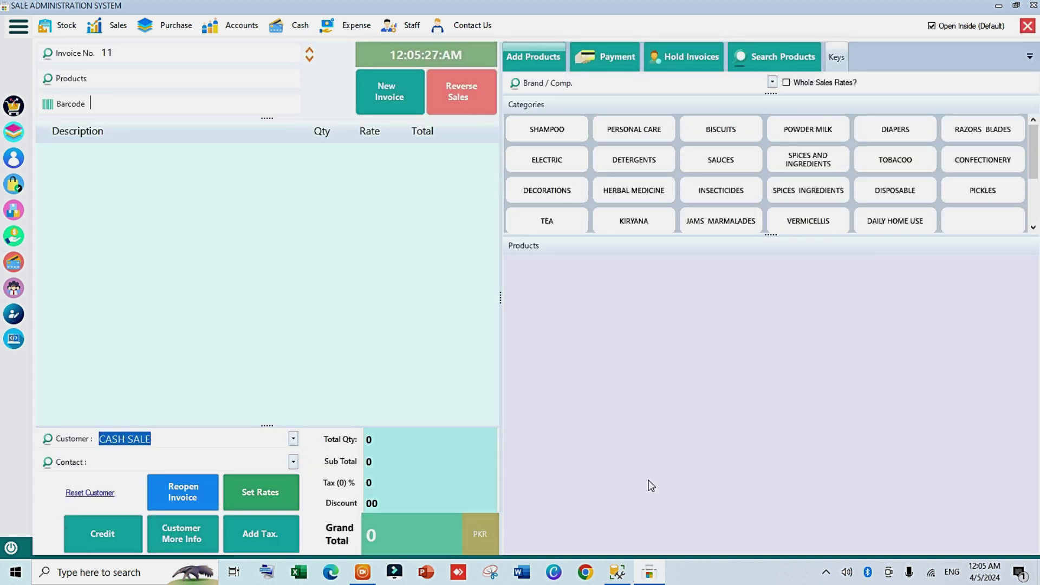
pyautogui.moveTo(650, 572)
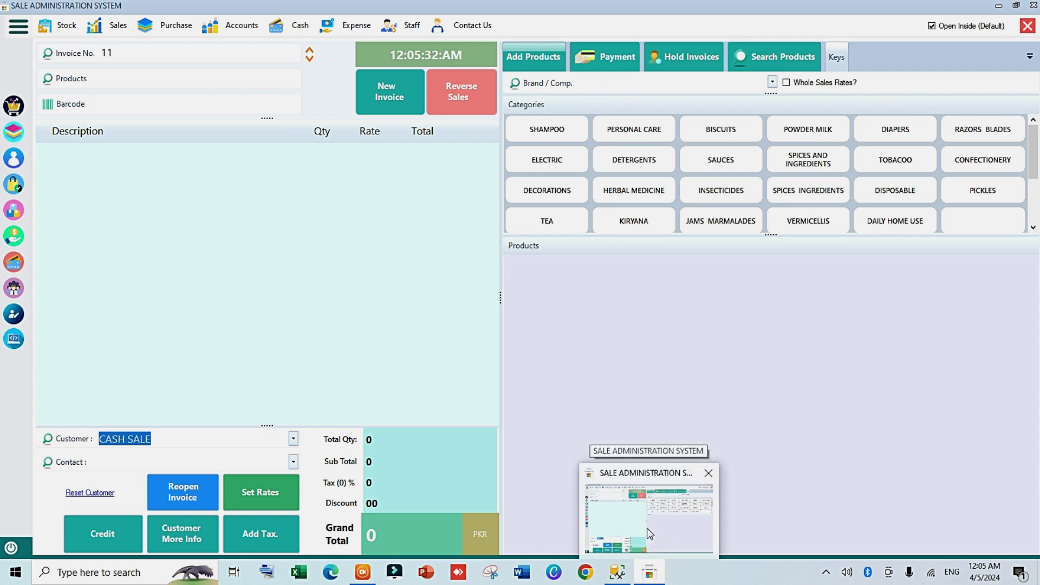
pyautogui.click(650, 533)
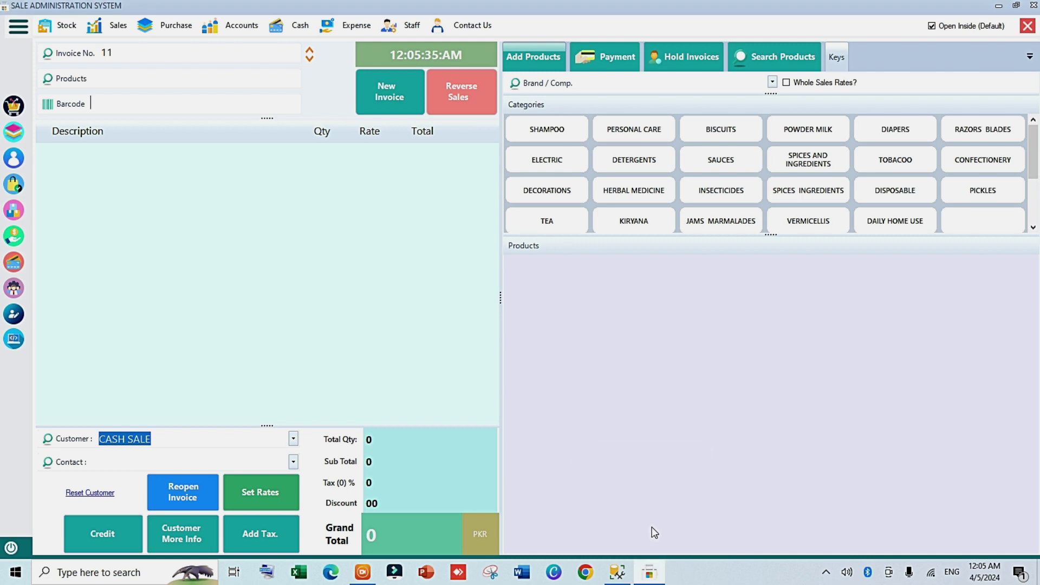